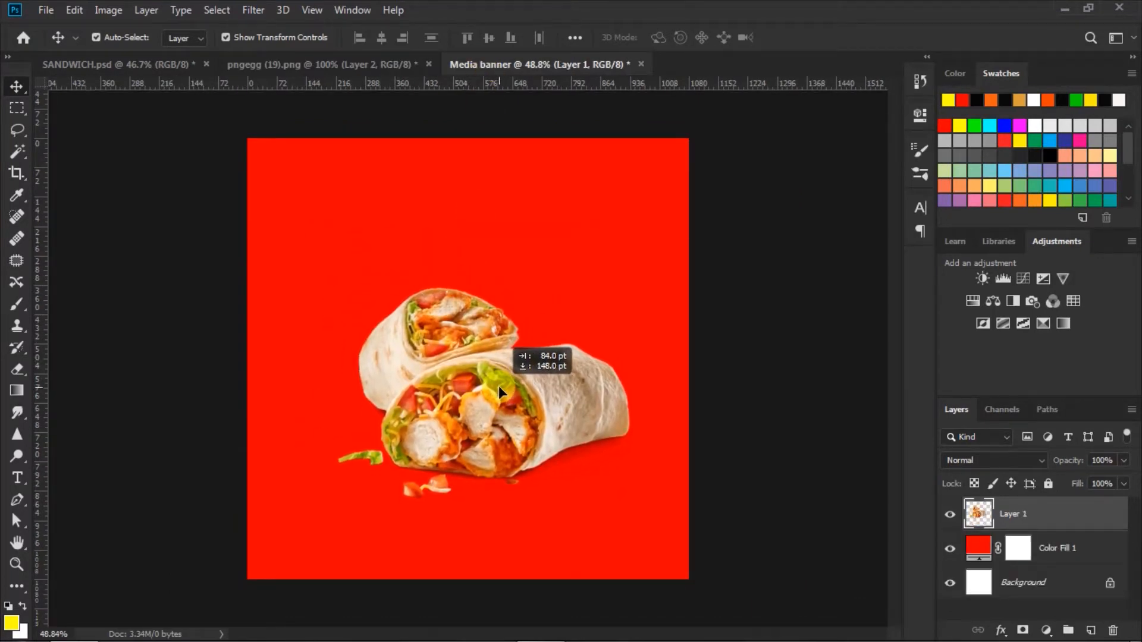
Drag Layer 1's chicken wrap lower and right toward the centre of the red banner
drag(499, 385, 498, 386)
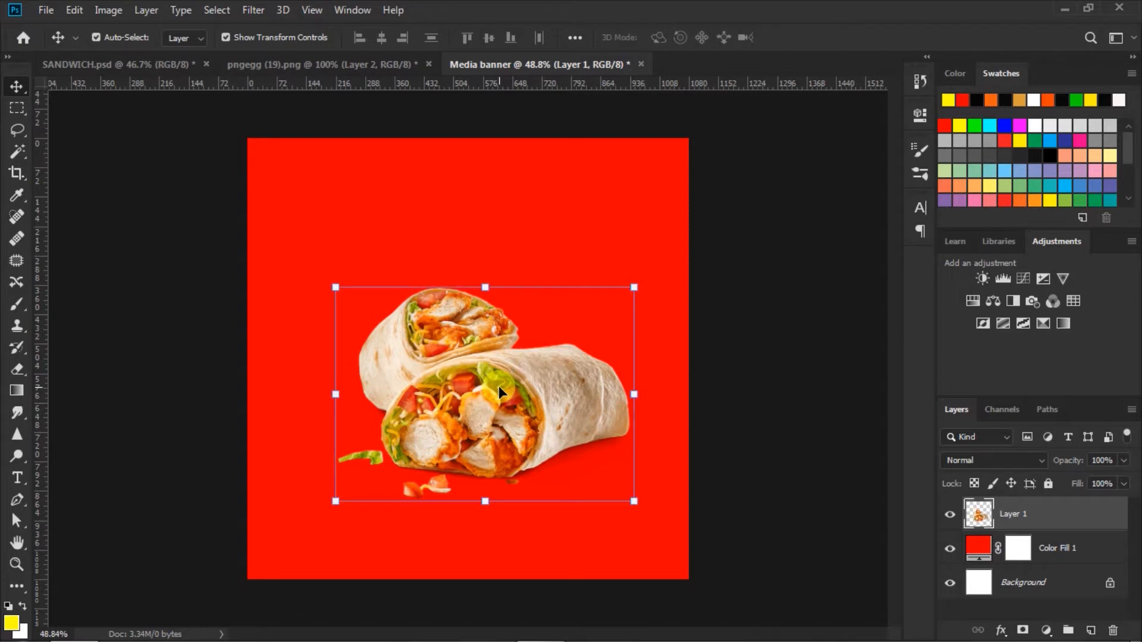
click(724, 440)
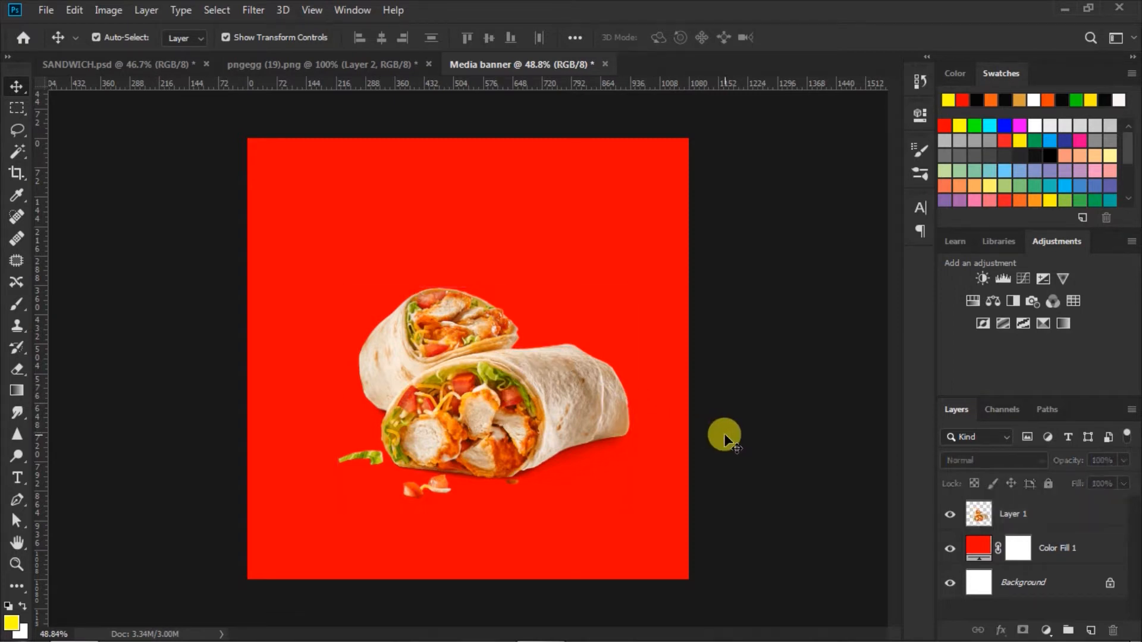
Add a new layer above Color Fill 1 and set the foreground colour to yellow #ffff00
click(978, 546)
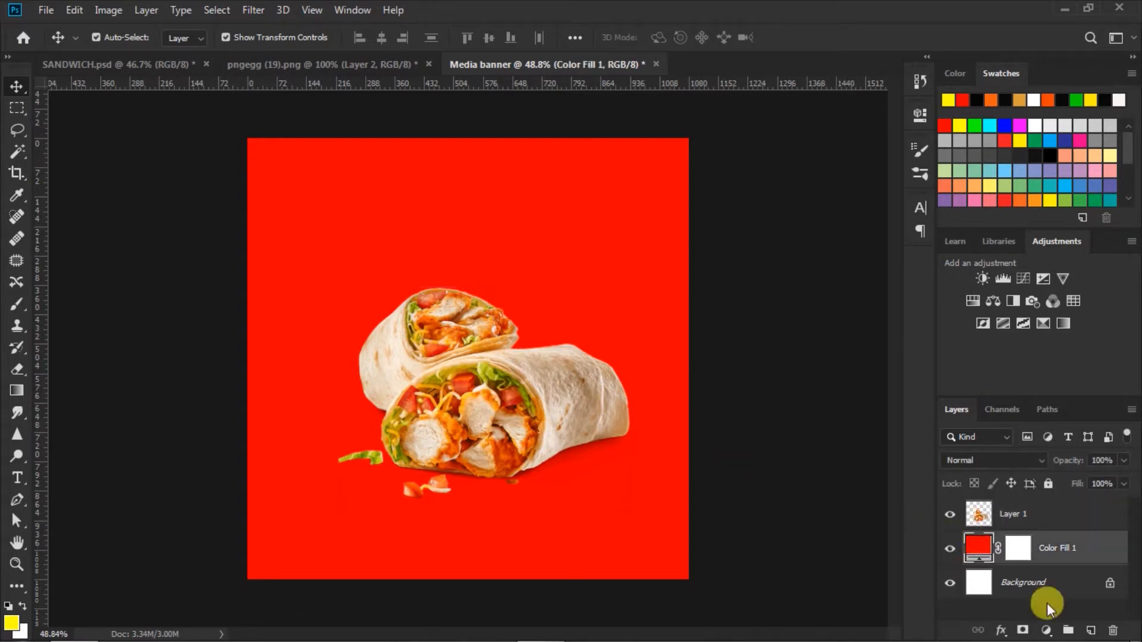
click(1092, 631)
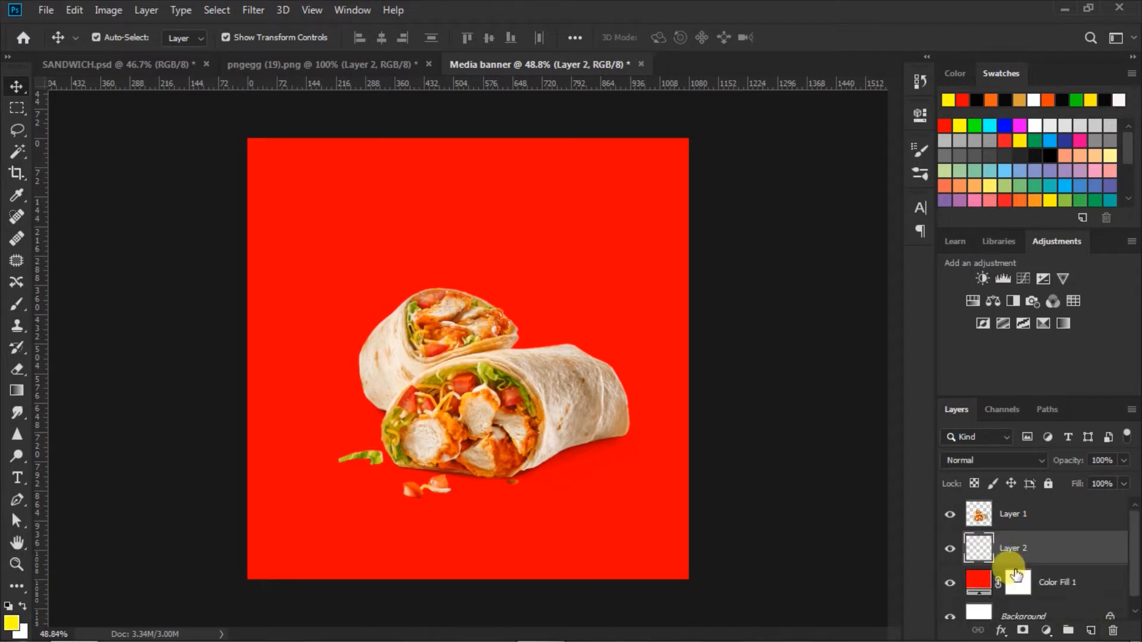
click(13, 623)
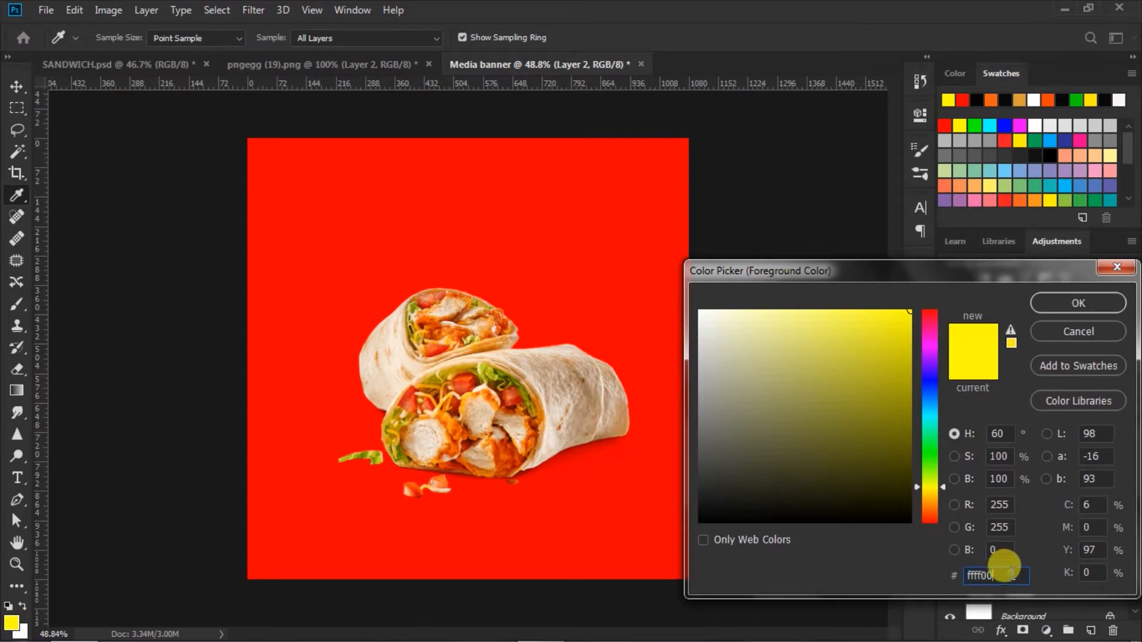
click(1061, 304)
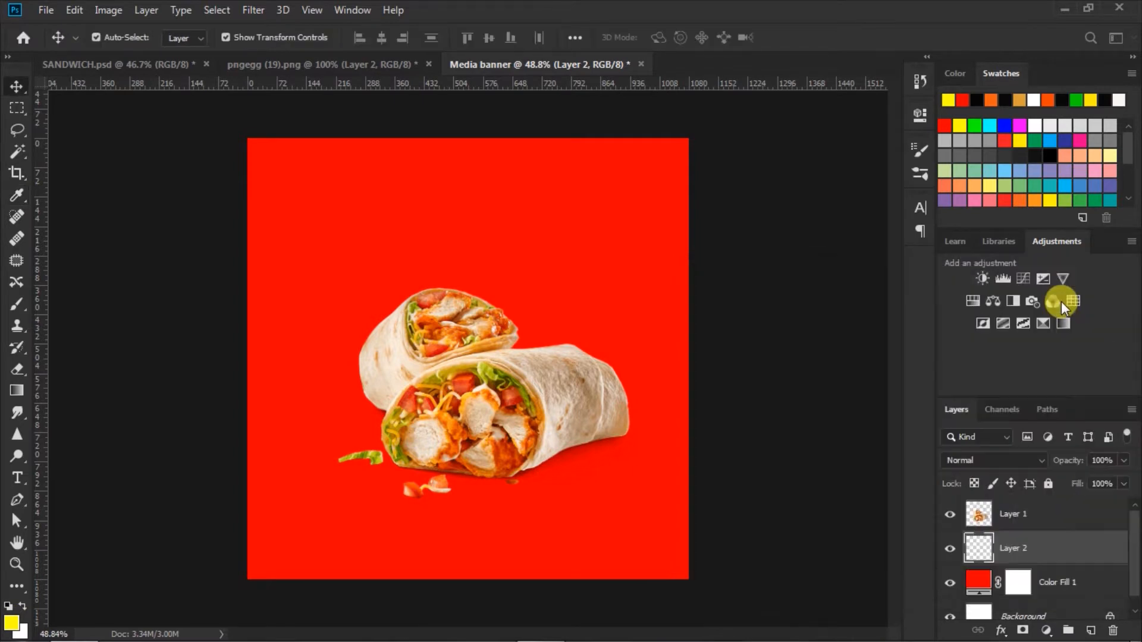
Paint a soft yellow glow behind the wrap with a soft round brush at 1000–1100 px
click(14, 306)
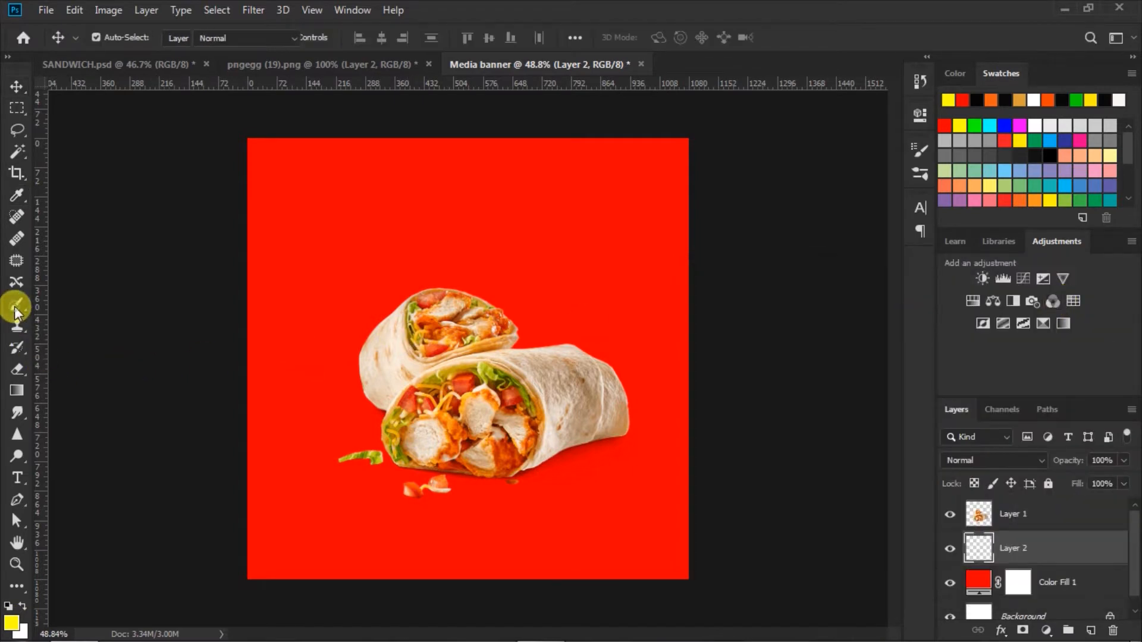
click(123, 39)
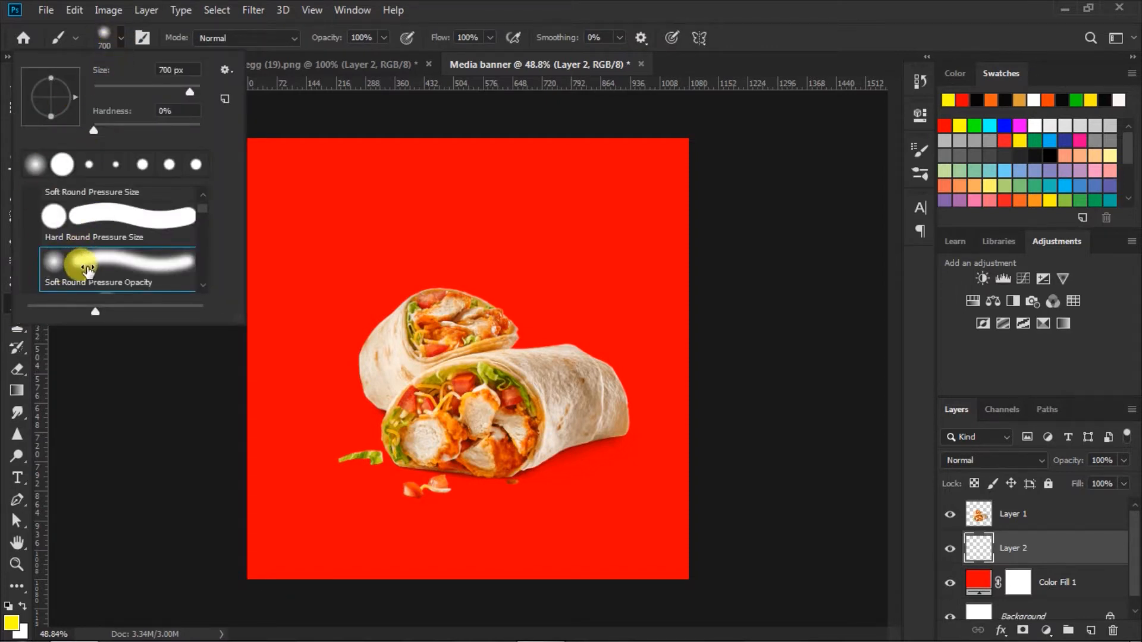
click(120, 40)
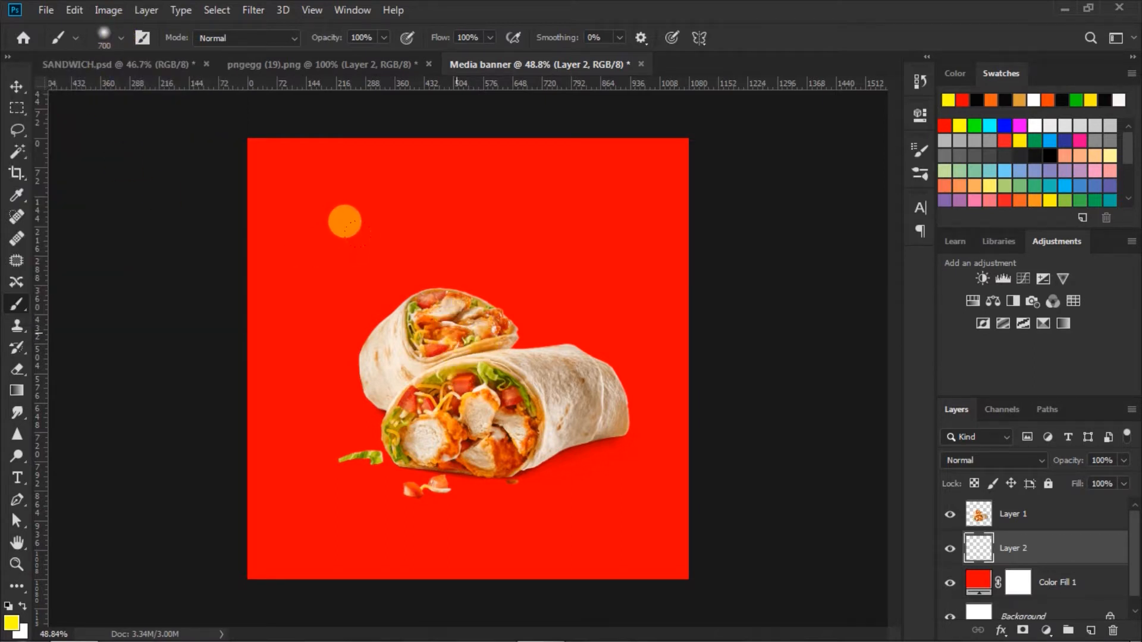
key(bracketright)
key(bracketright)
key(bracketright)
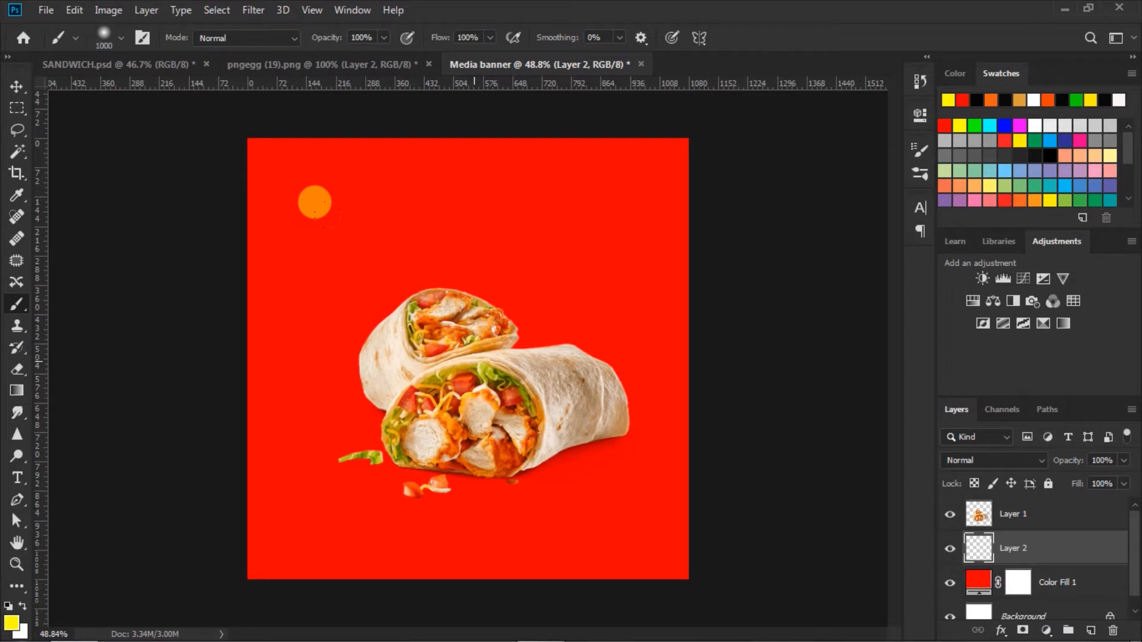
click(475, 361)
key(bracketright)
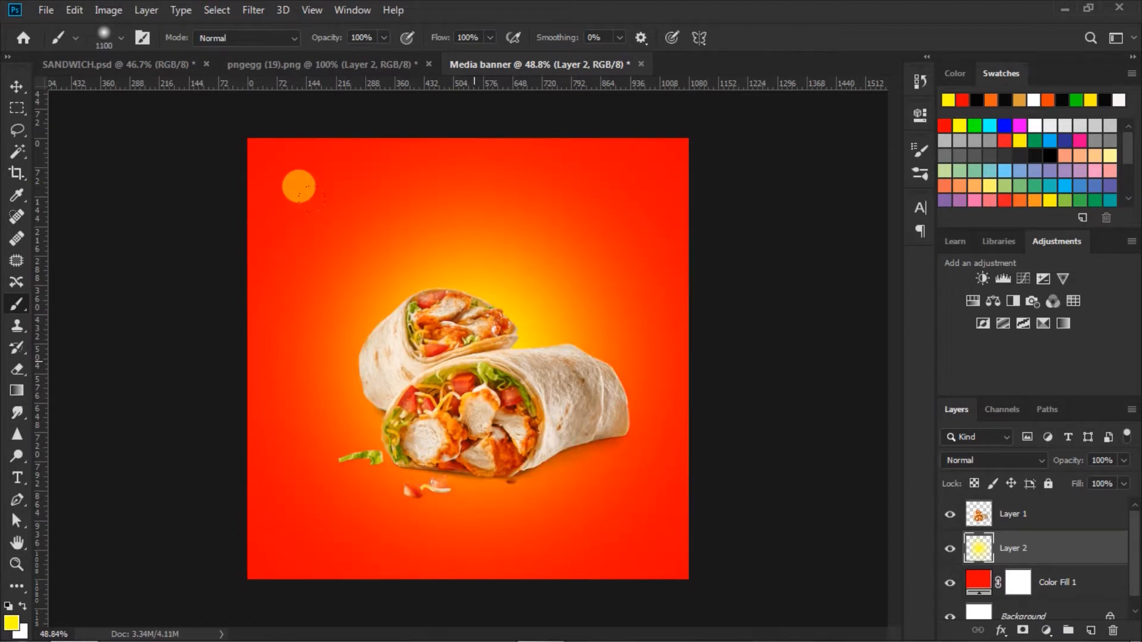
click(469, 373)
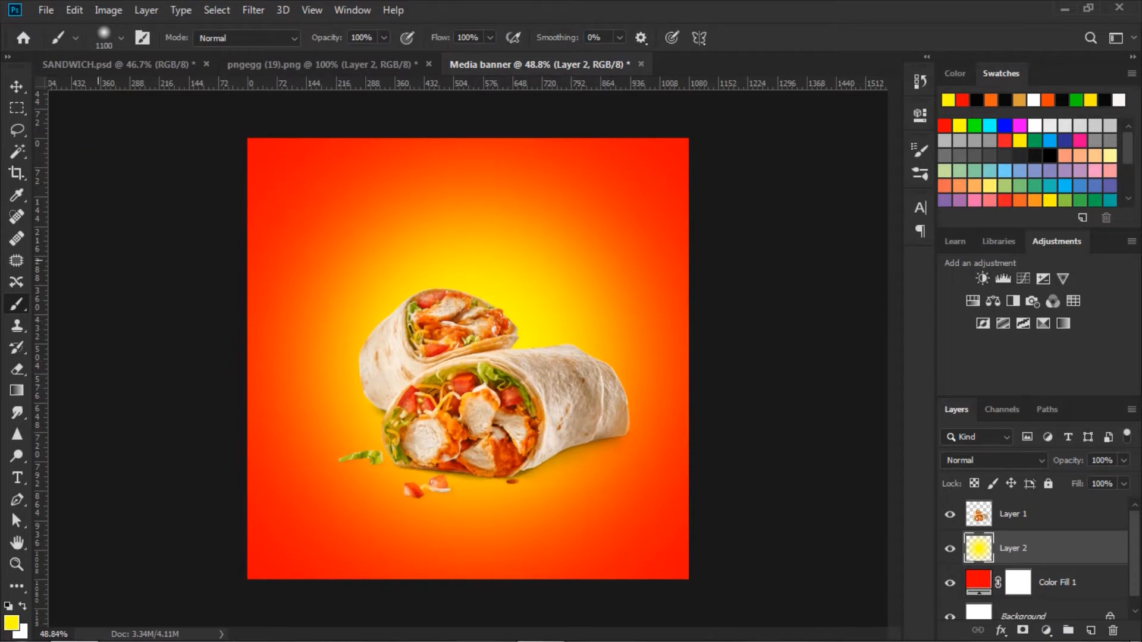
Set Layer 2 to Vivid Light blend mode at 88% opacity
click(17, 89)
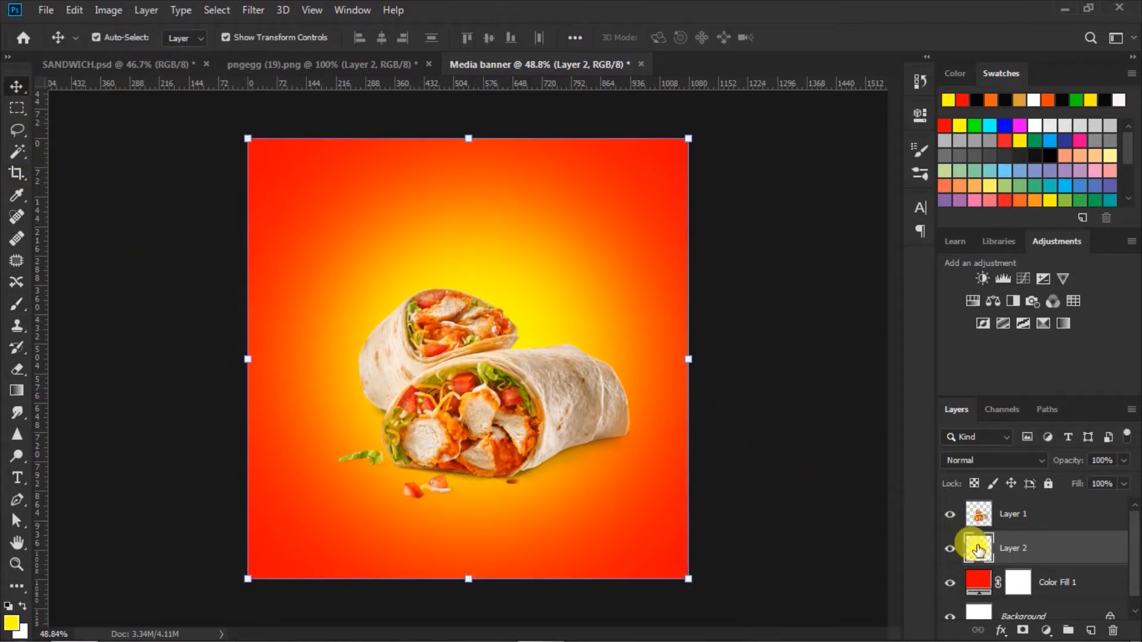
click(1042, 460)
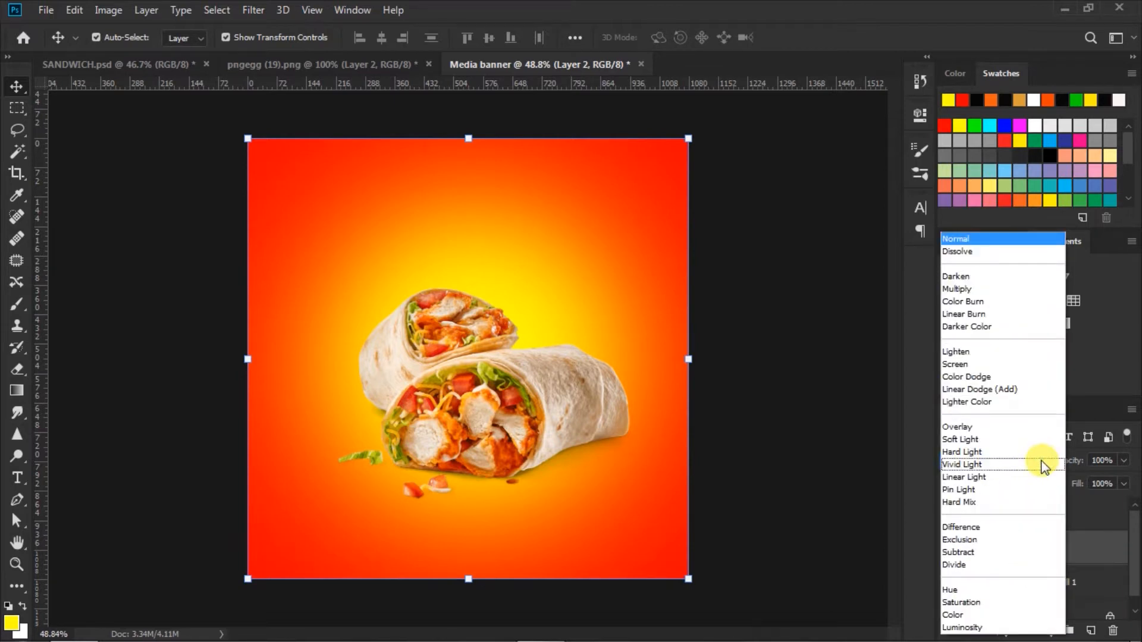
click(959, 465)
click(1123, 461)
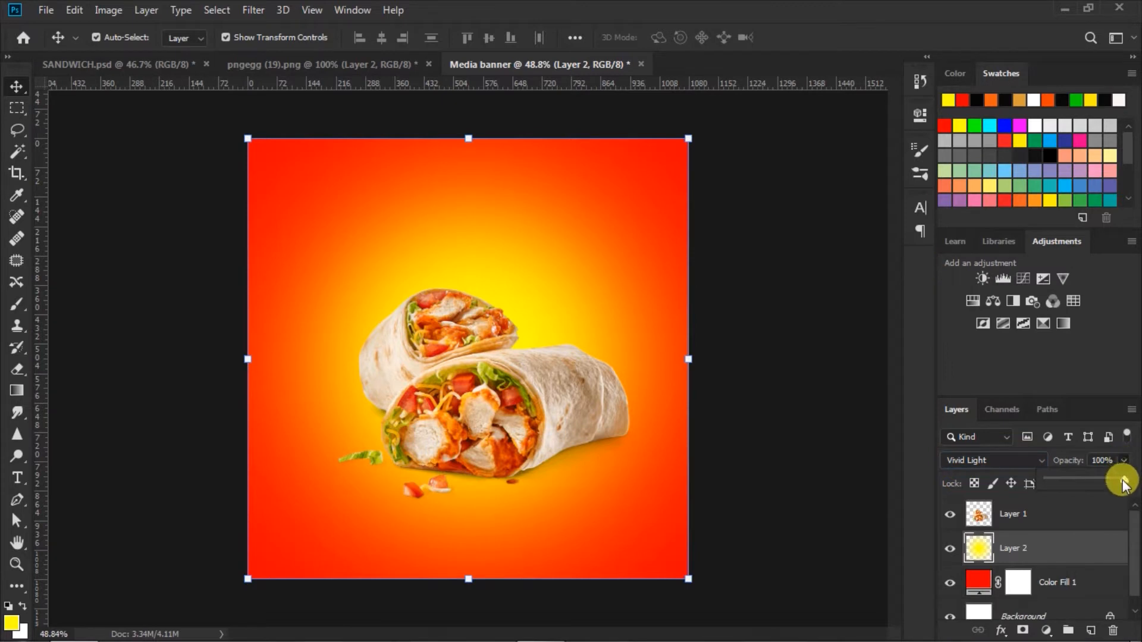
drag(1121, 479, 1116, 484)
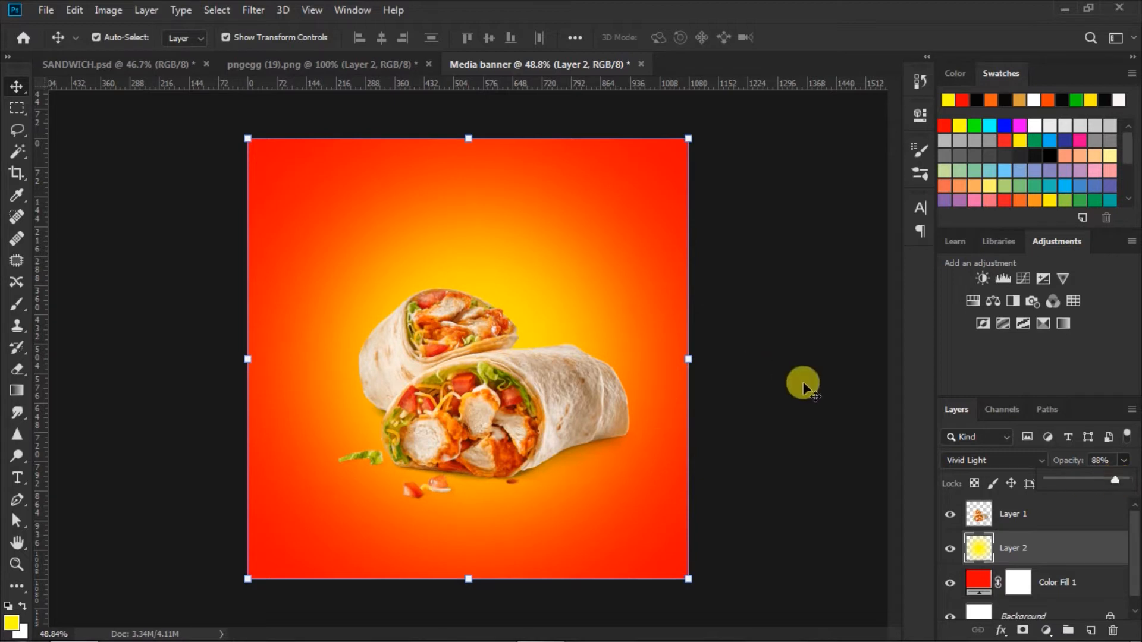
click(773, 388)
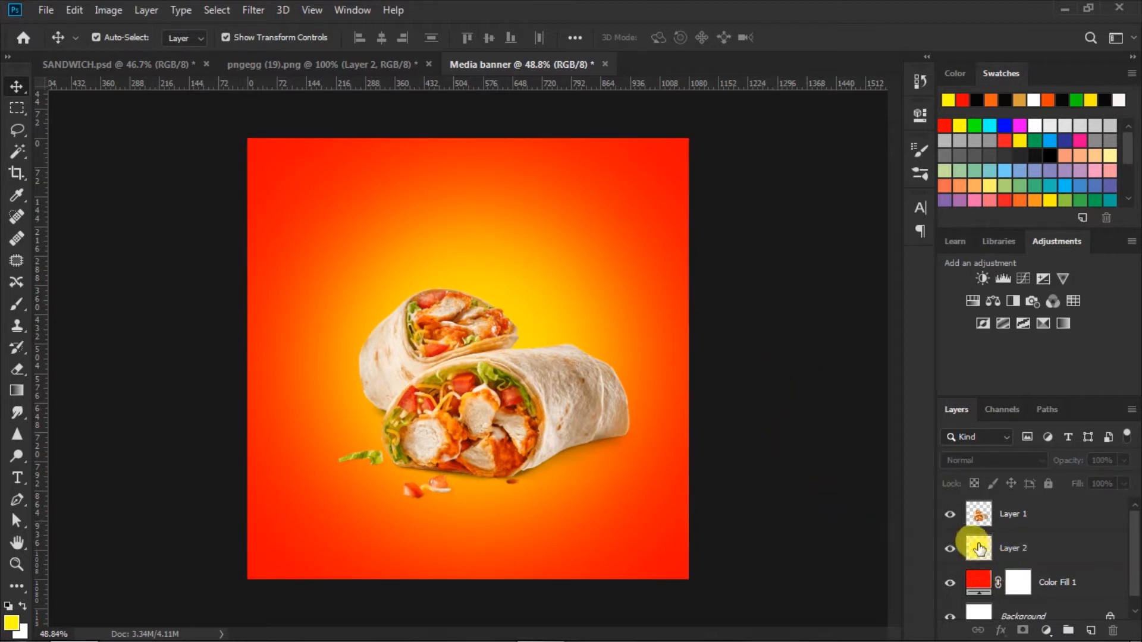
click(971, 559)
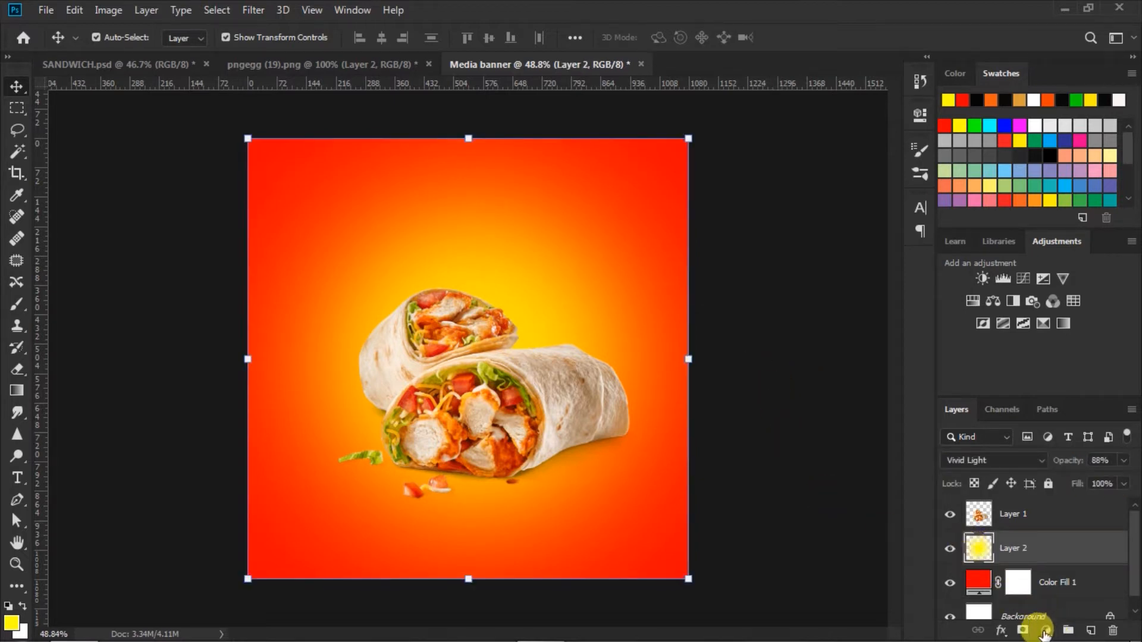
Add a Pattern Fill layer using the orange plaid pattern
click(1046, 631)
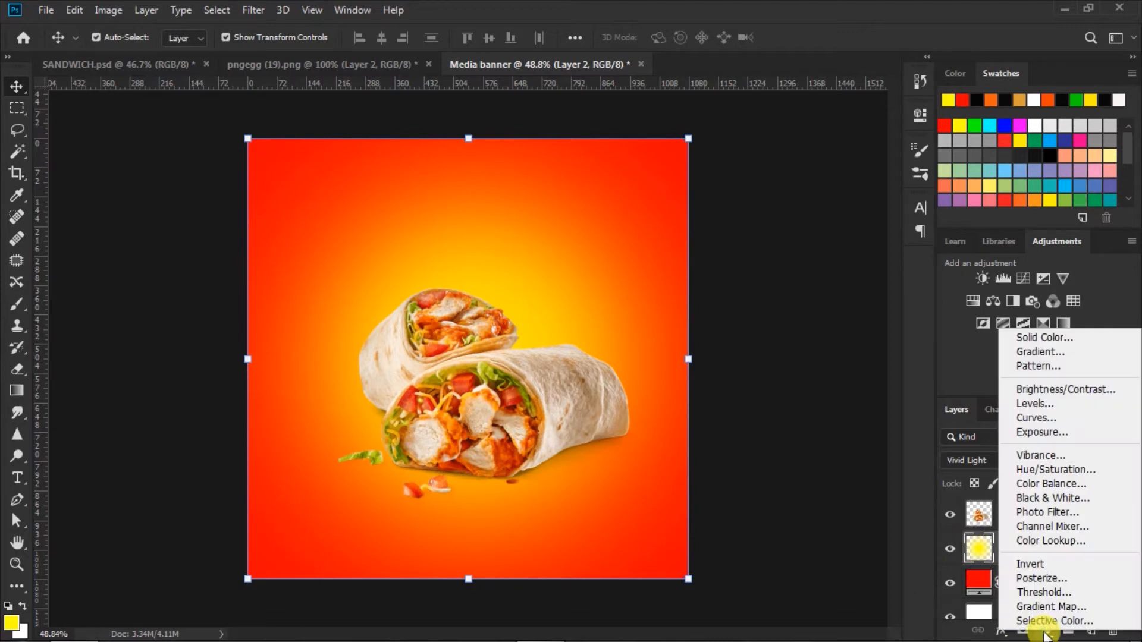
click(1040, 367)
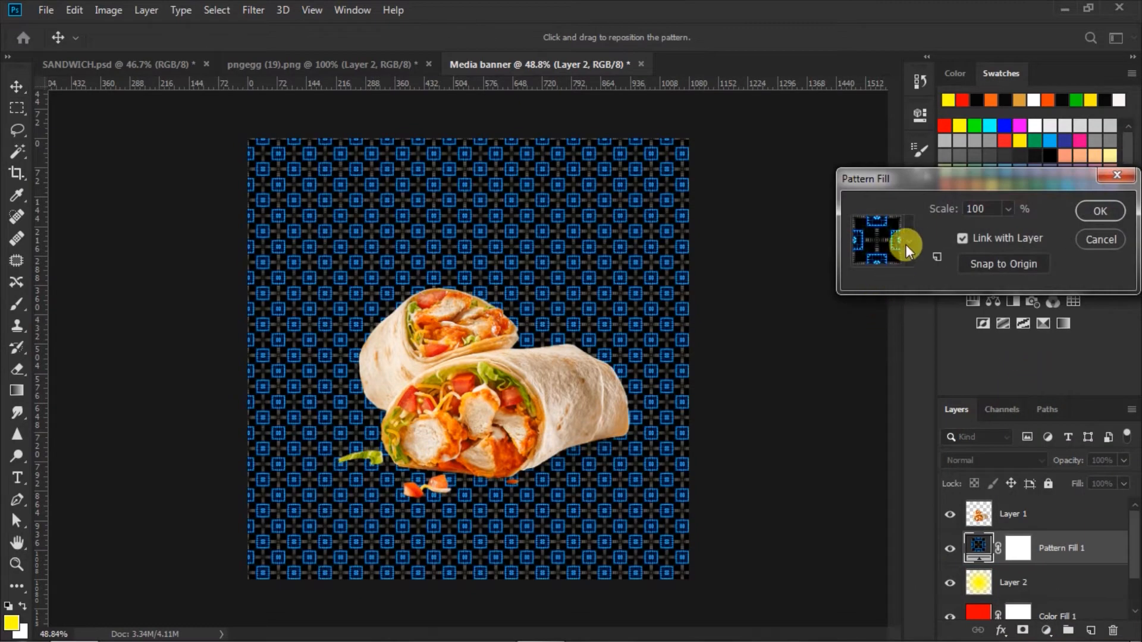
click(906, 242)
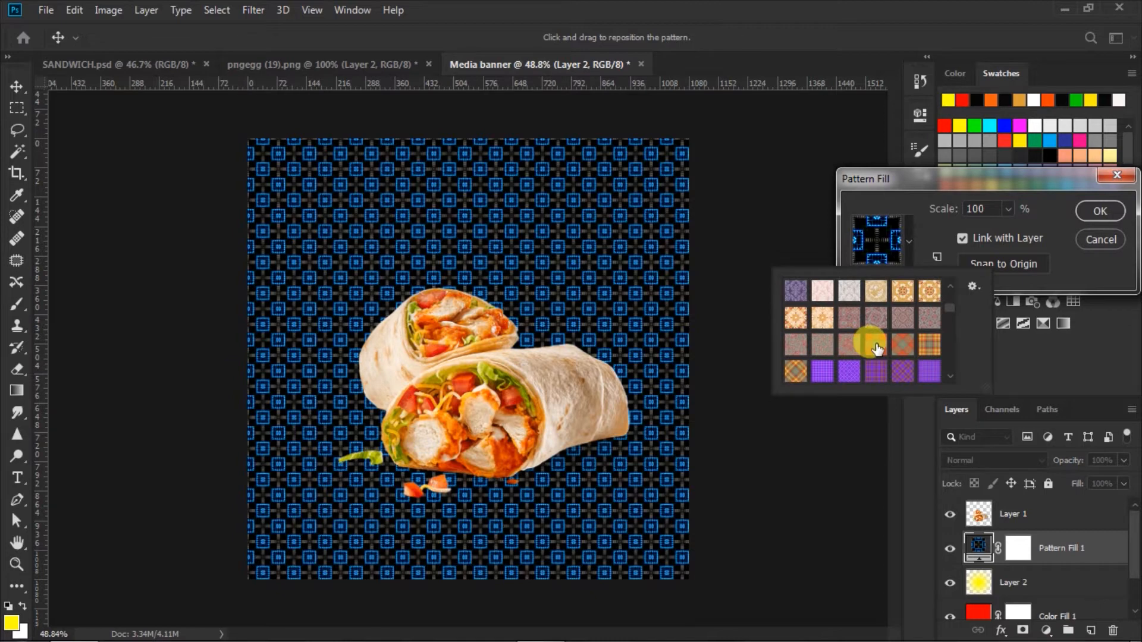
click(876, 345)
click(1080, 268)
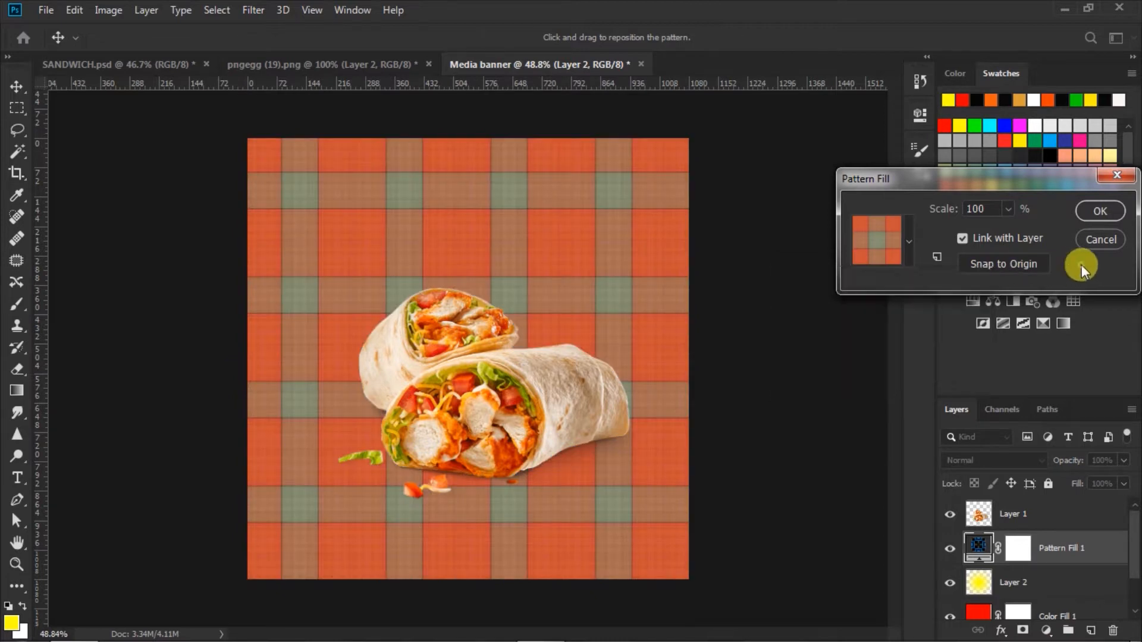
click(1094, 208)
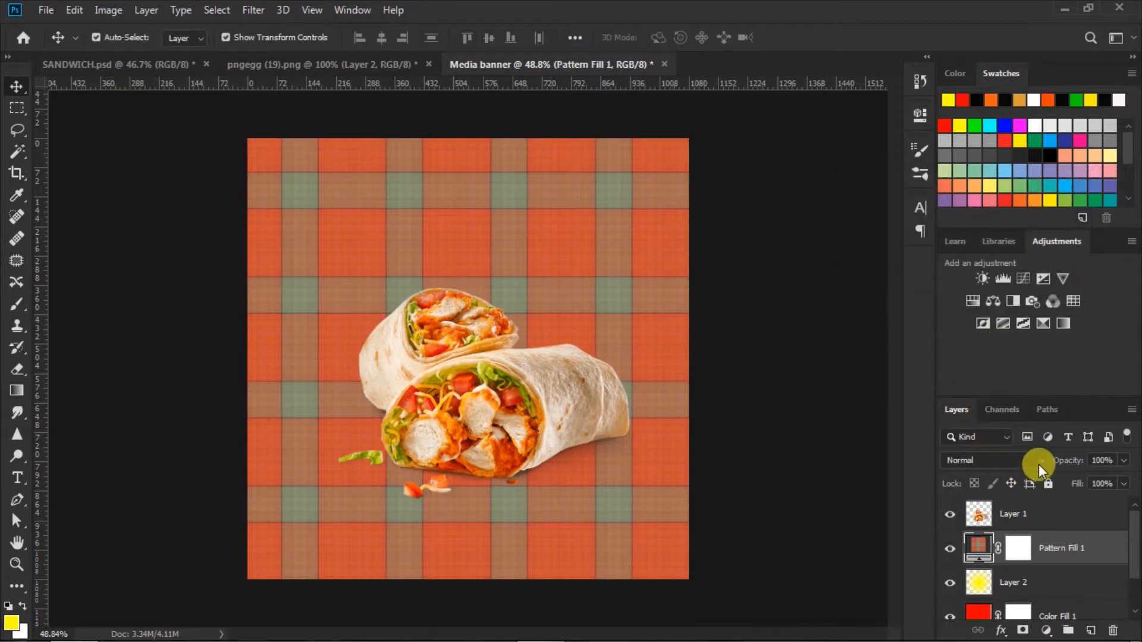
Blend the plaid Pattern Fill 1 layer as Color Burn at 62% opacity
click(1040, 463)
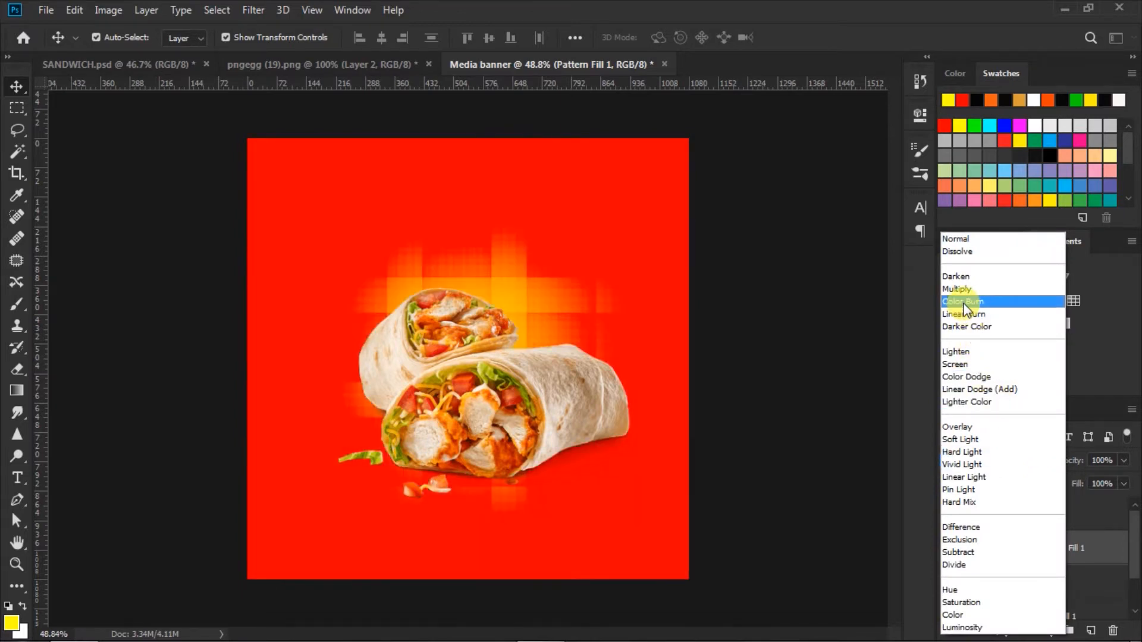
click(963, 302)
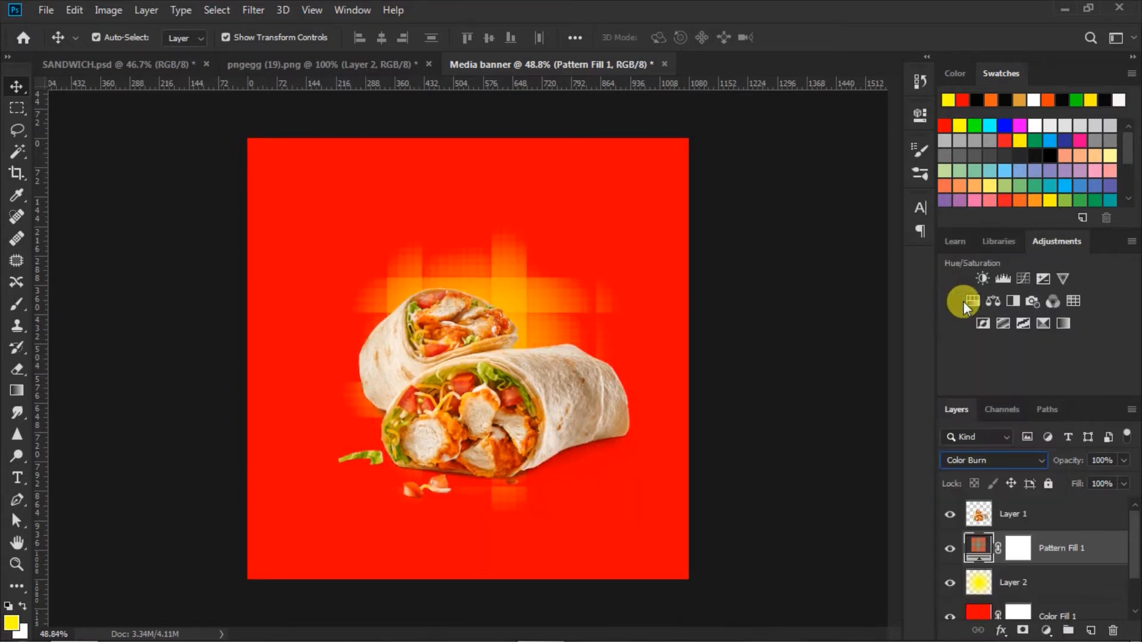
click(1123, 460)
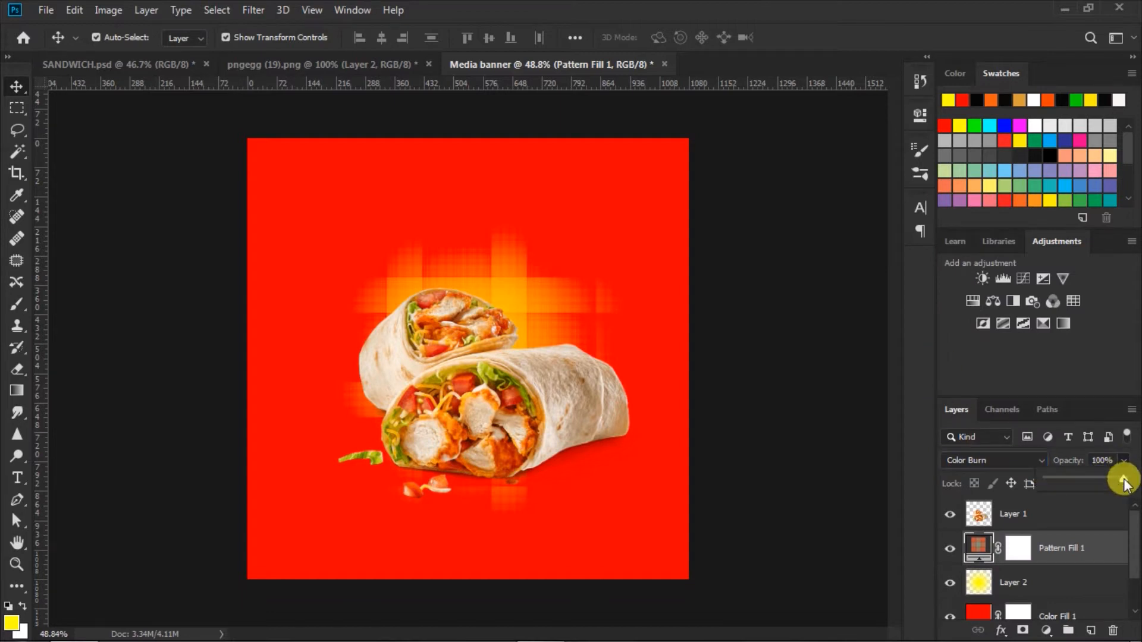
drag(1101, 481, 1083, 482)
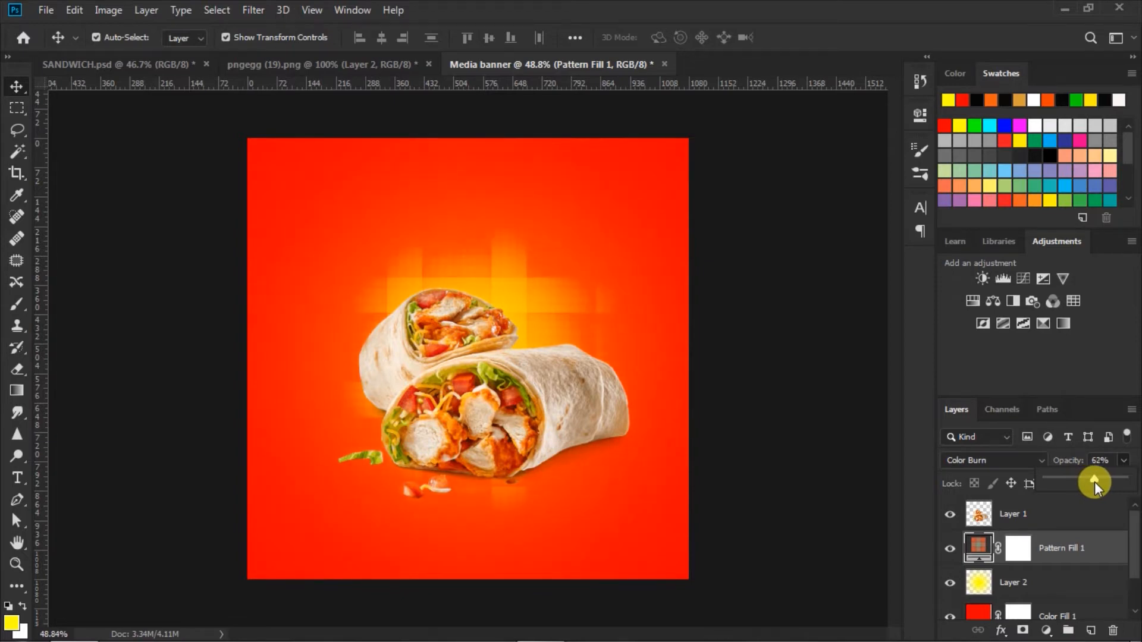
Scale the yellow glow on Layer 2 up to about 125% and centre it on the canvas
click(798, 434)
scroll(737, 398, down, 3)
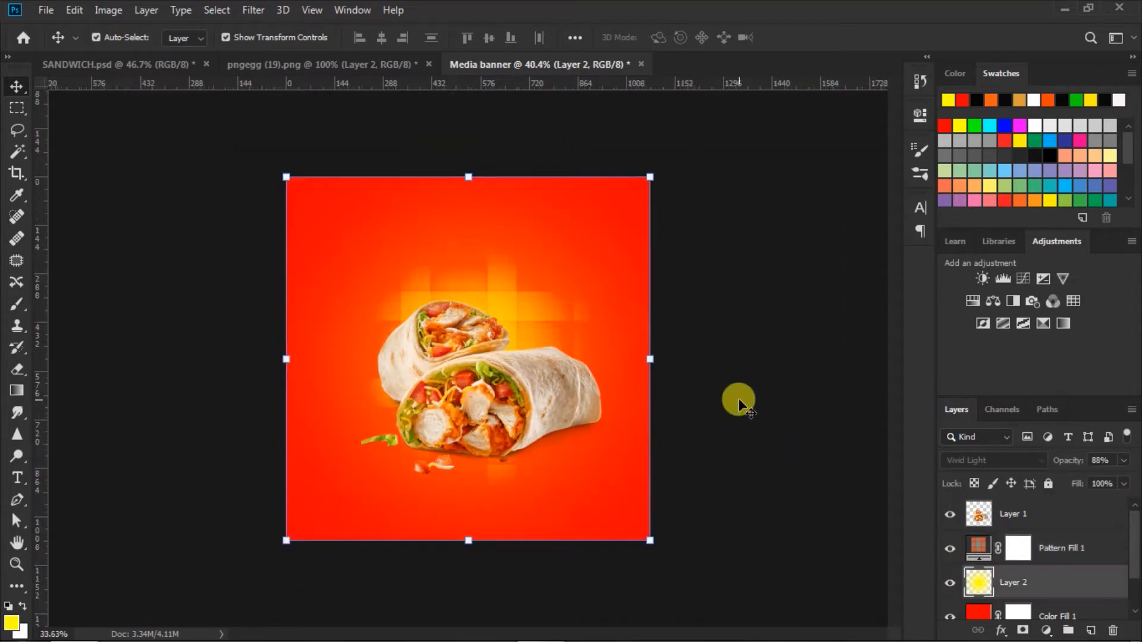
drag(620, 510, 651, 541)
drag(316, 207, 266, 158)
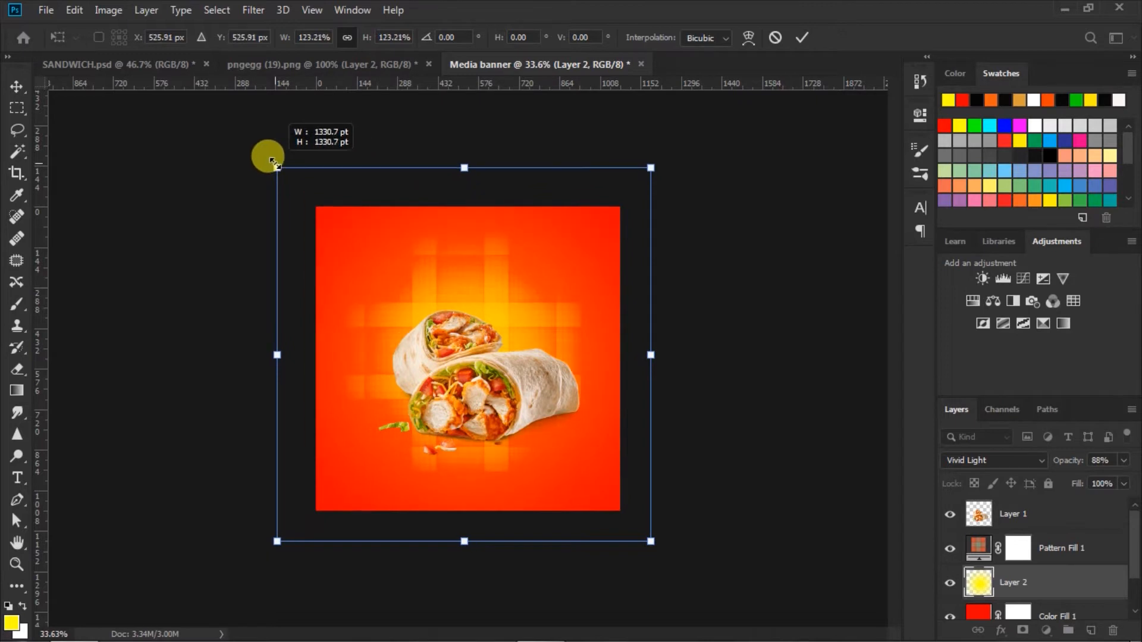
drag(512, 297, 520, 291)
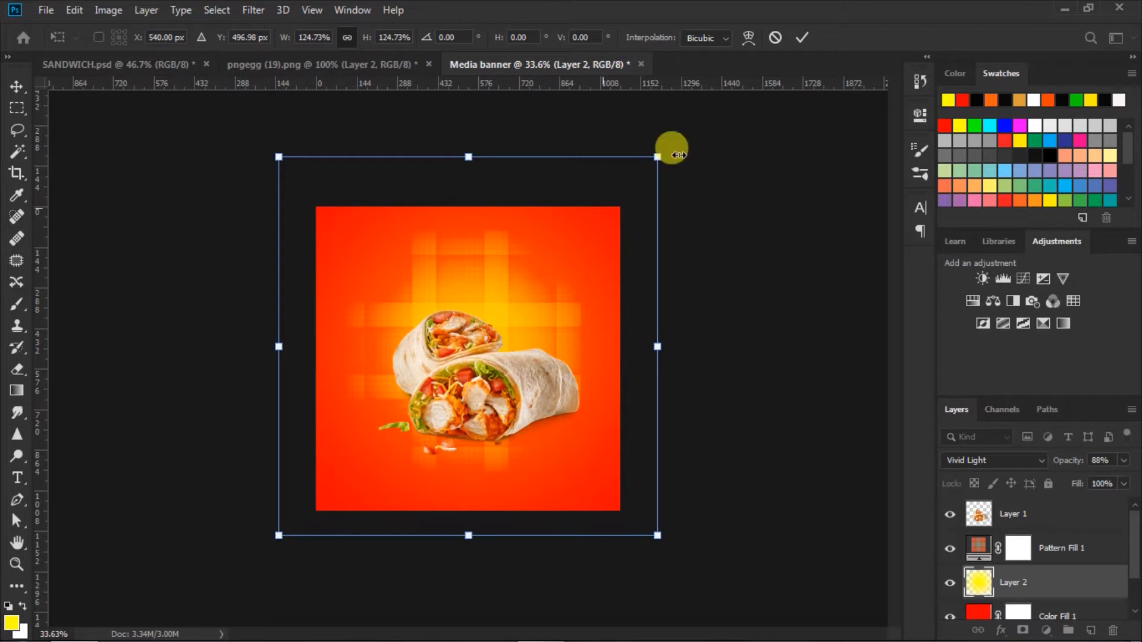
click(804, 41)
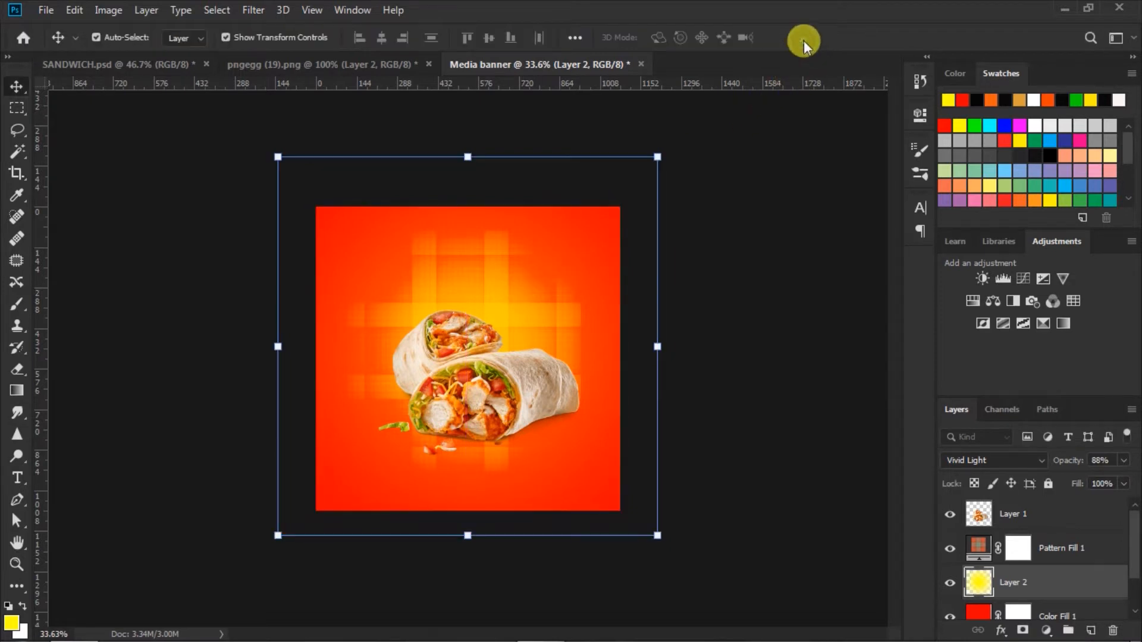
Lower the glow layer's opacity from 88% to 84%
click(1123, 463)
drag(1122, 478, 1118, 485)
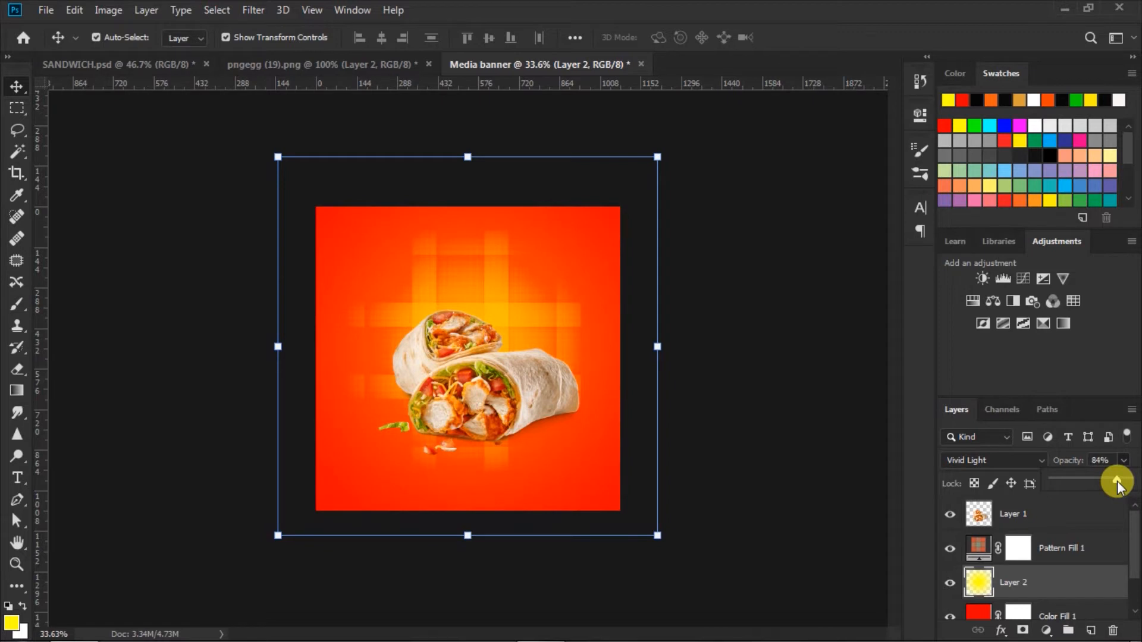
click(776, 436)
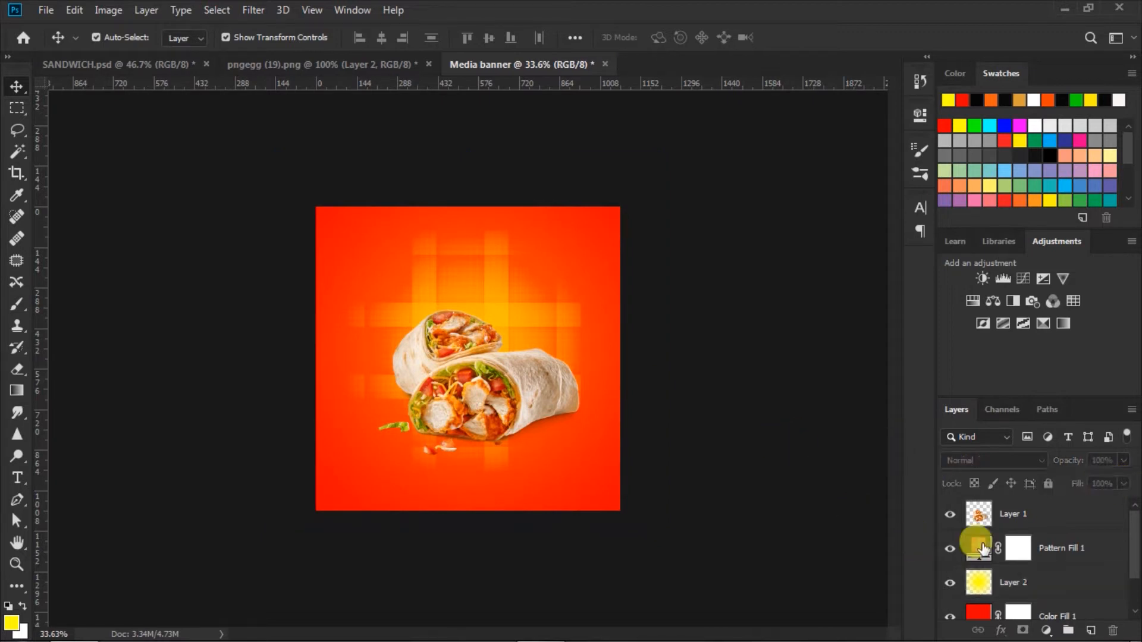
Lower the Pattern Fill 1 plaid layer's opacity to 62%
click(981, 547)
click(1123, 460)
drag(1132, 478, 1098, 477)
click(781, 462)
Nudge the chicken wrap about 20 pt left so it sits centred over the glow
scroll(713, 459, up, 2)
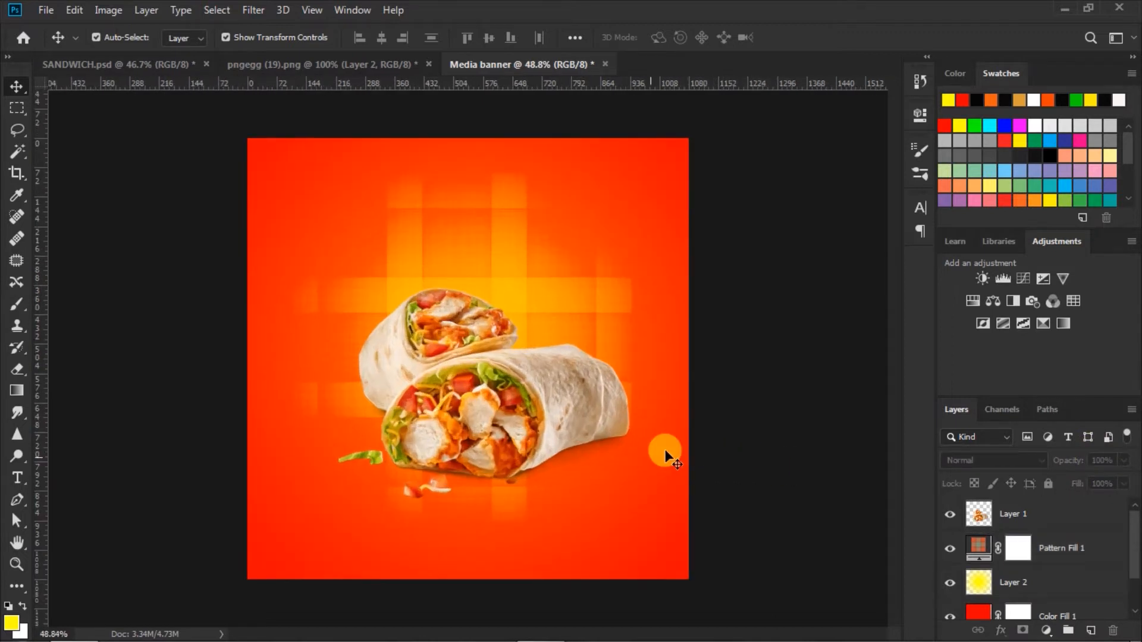
drag(479, 397, 516, 414)
click(760, 414)
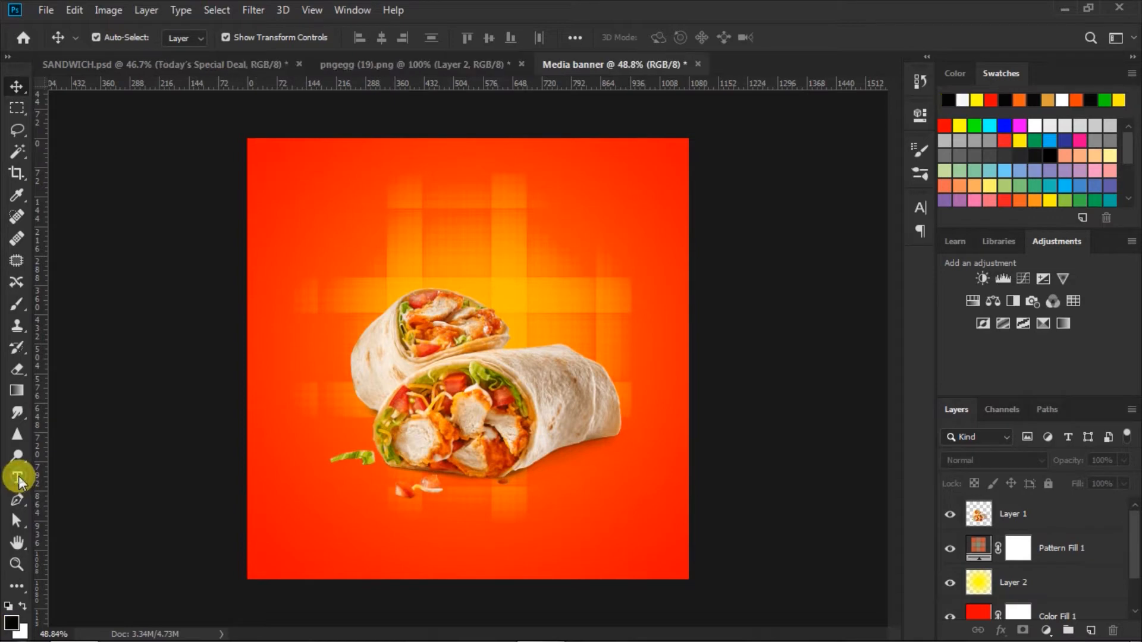
Set the Type tool to Shine Personal Use, 81 pt, in yellow
click(18, 479)
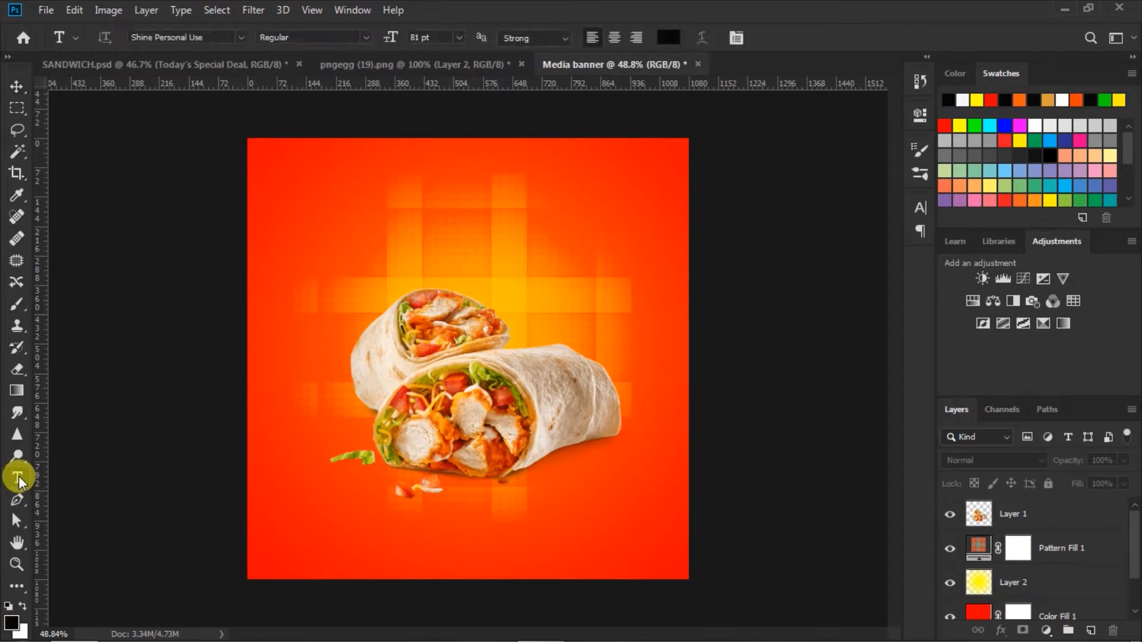
click(238, 37)
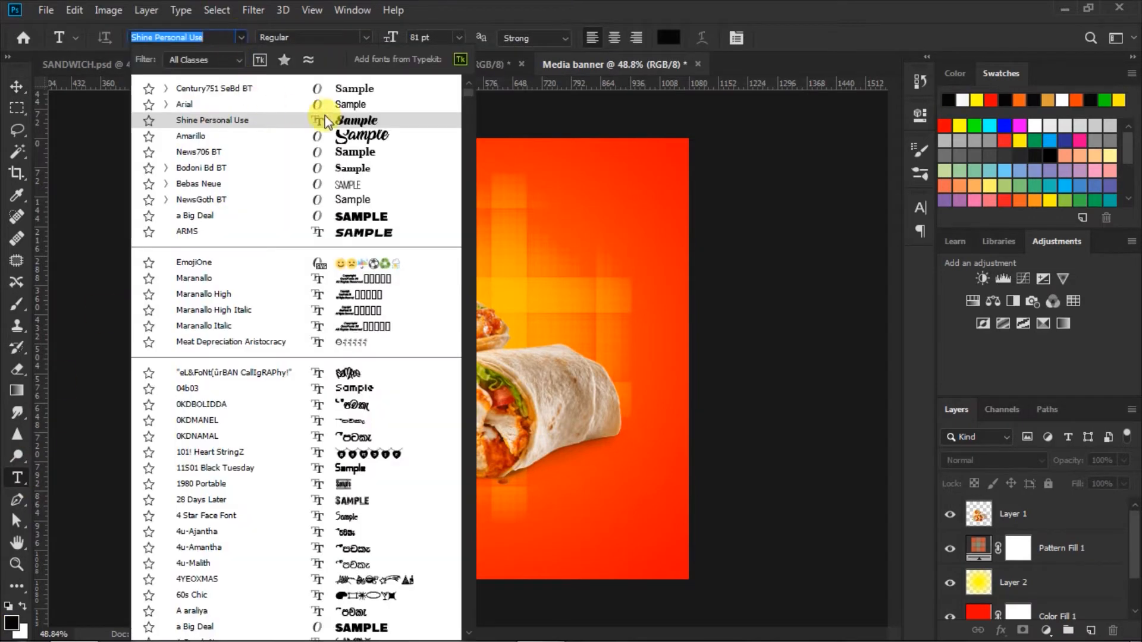
click(350, 120)
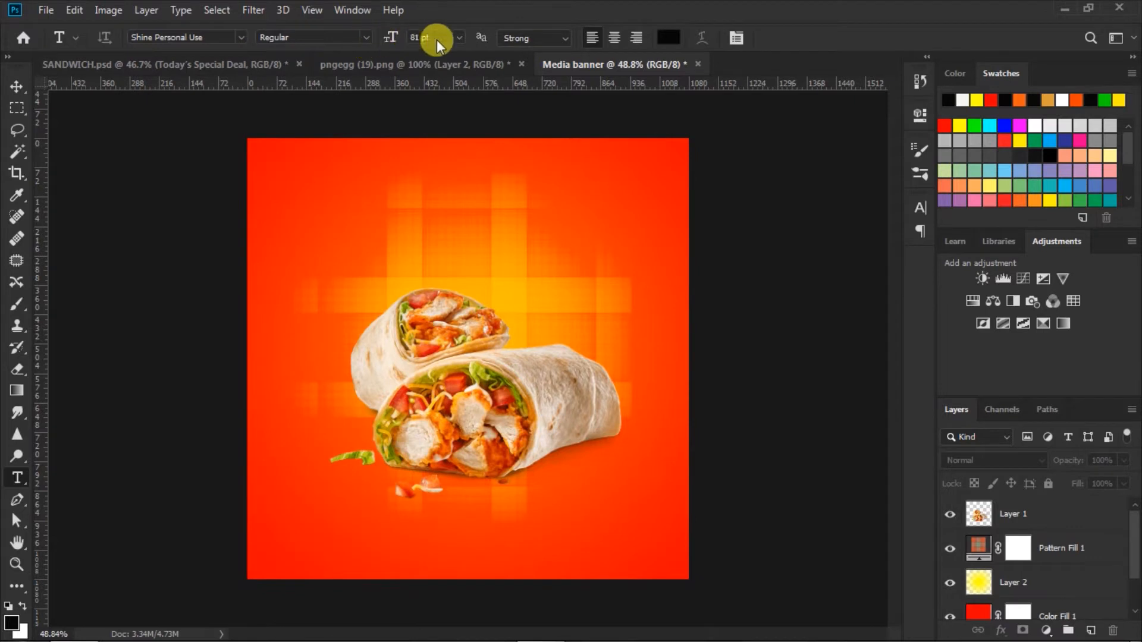
click(418, 37)
click(674, 37)
click(978, 99)
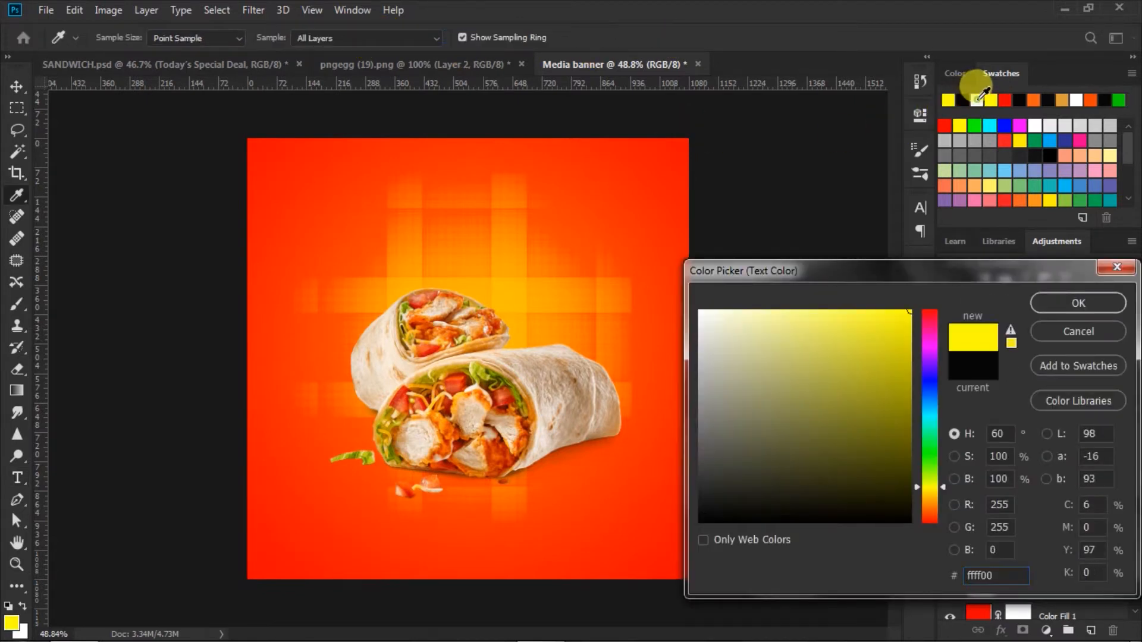
click(1058, 302)
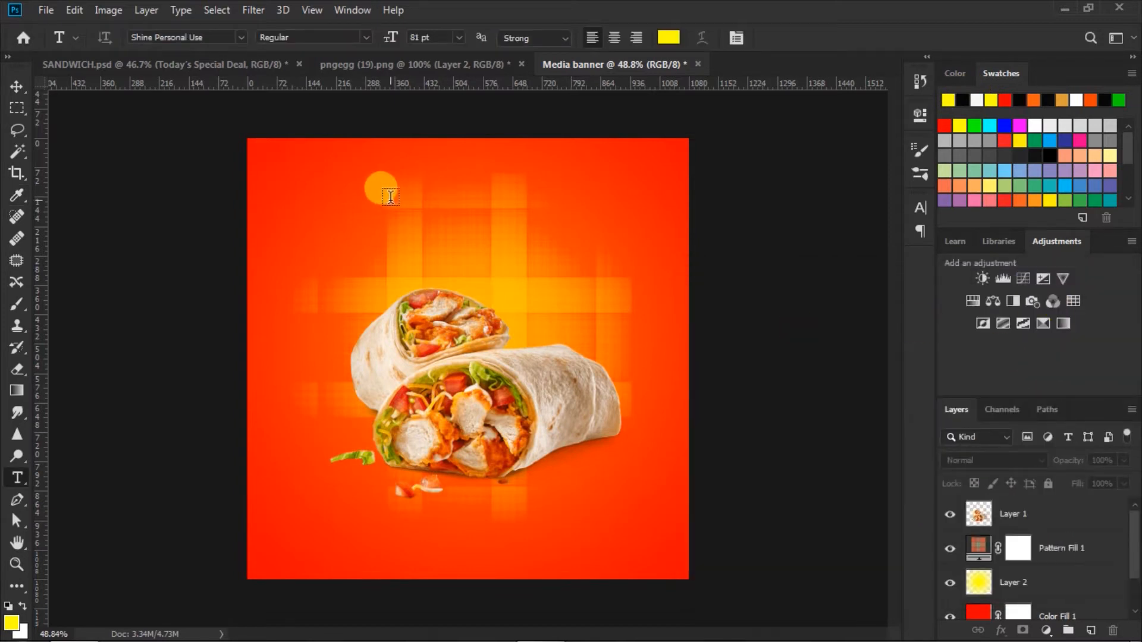
Type the headline 'Chicken' near the top of the banner
click(391, 197)
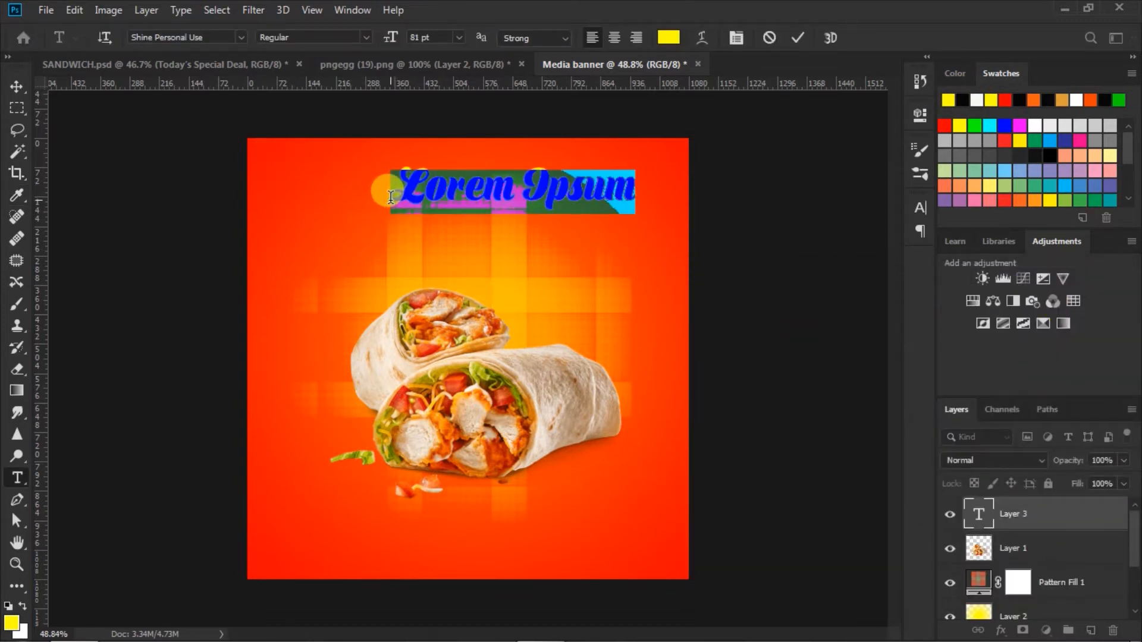
text(Chicken)
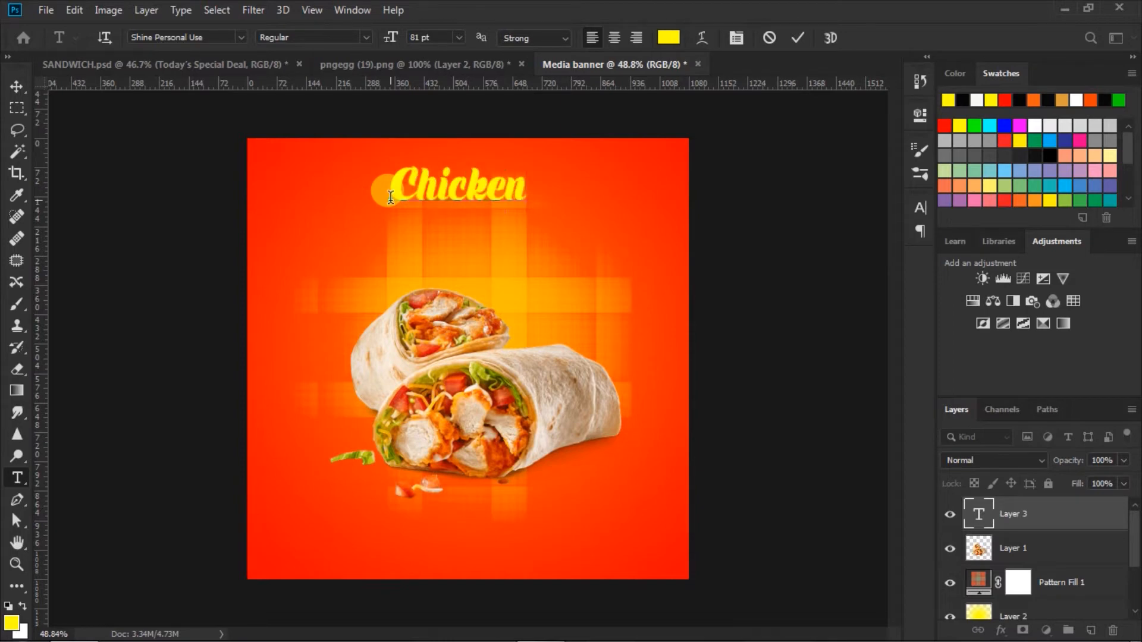
key(ctrl+a)
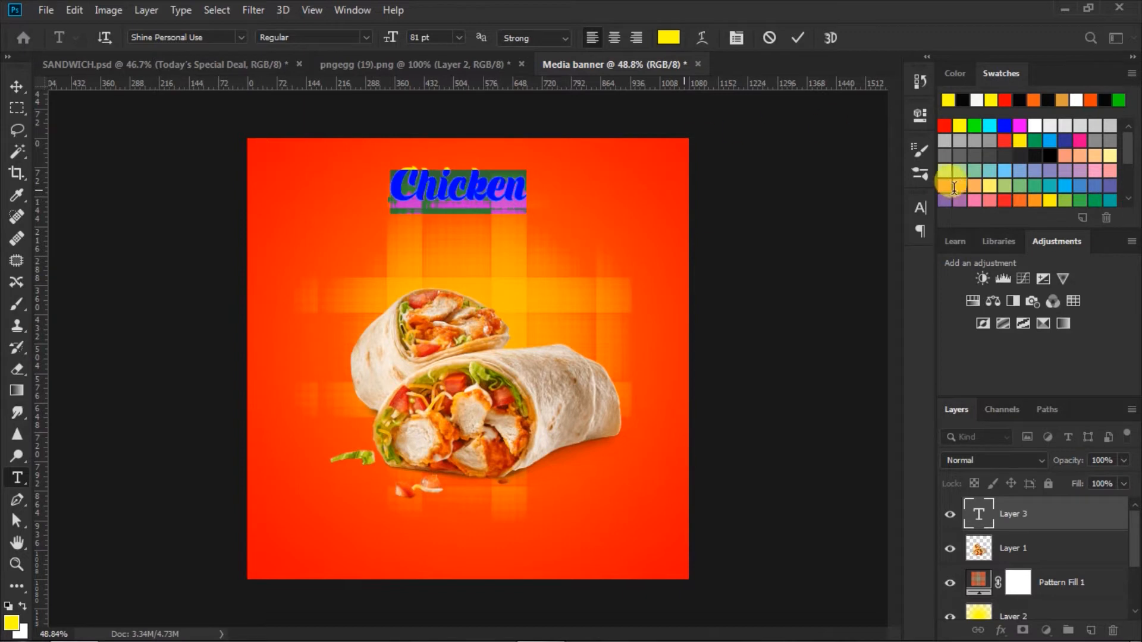
click(920, 208)
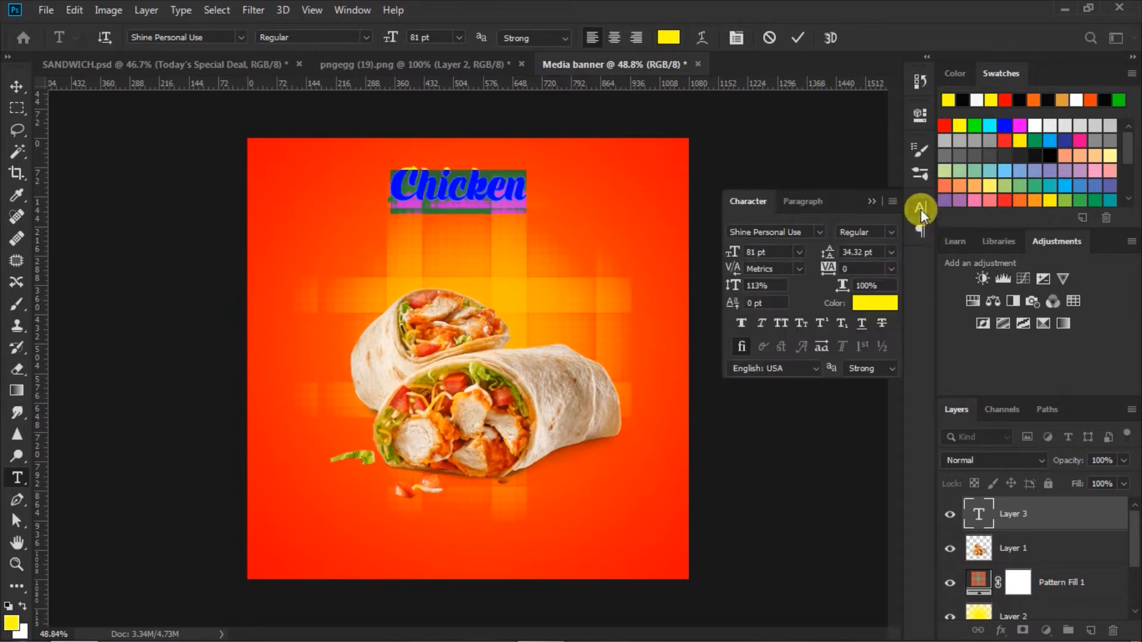
click(798, 38)
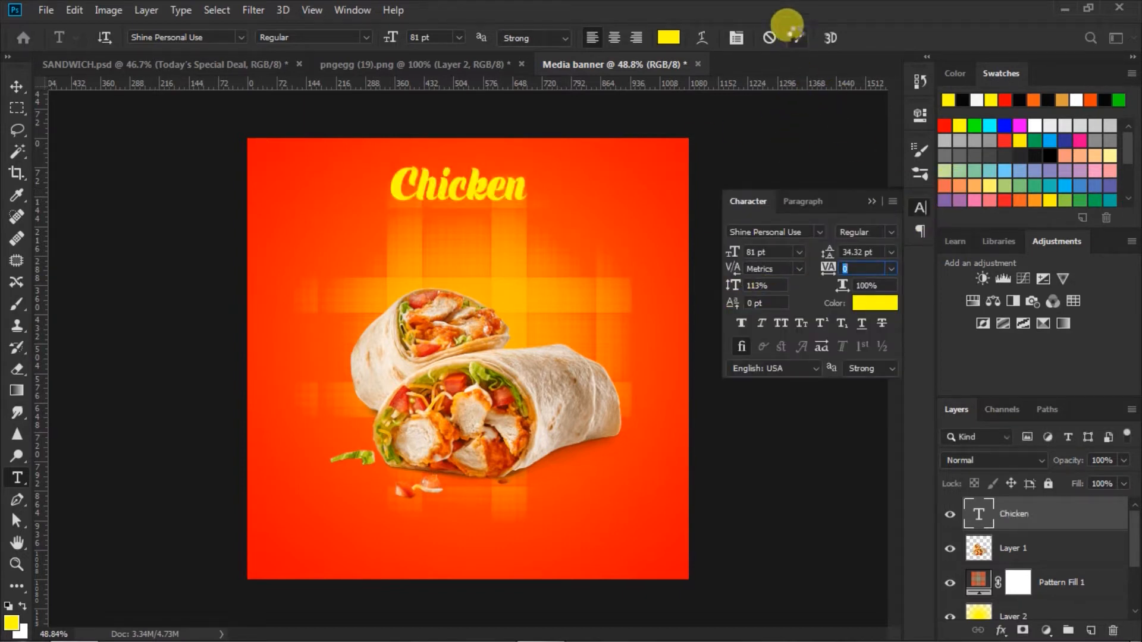
click(870, 202)
Move the Chicken headline slightly lower
key(v)
drag(478, 190, 487, 205)
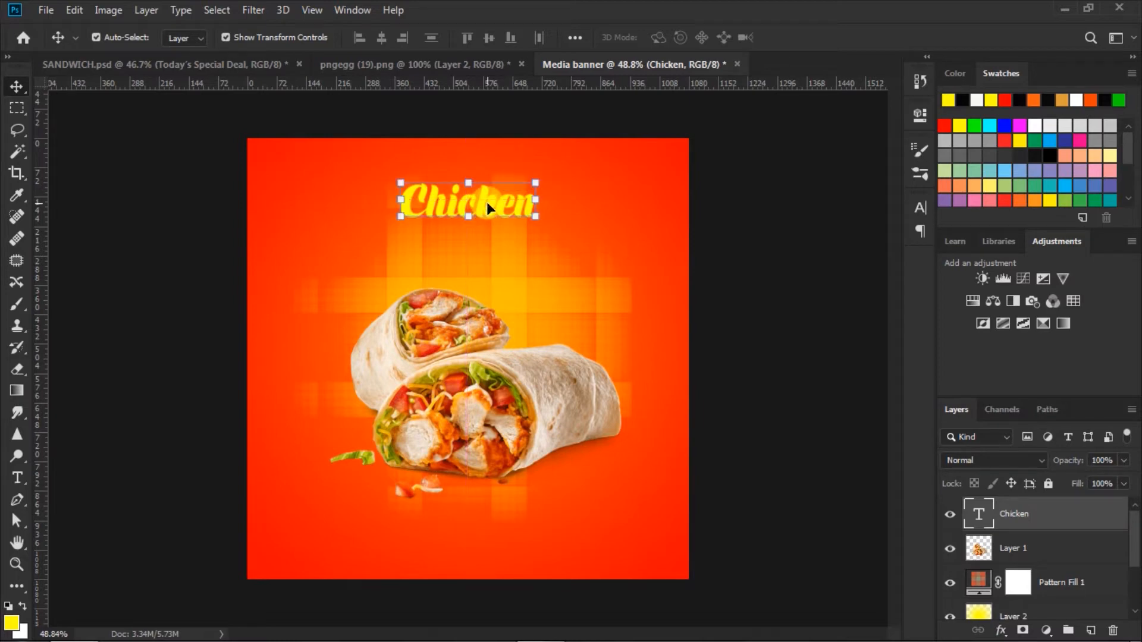
click(765, 268)
Set the Type tool to Arial Black in white
click(17, 478)
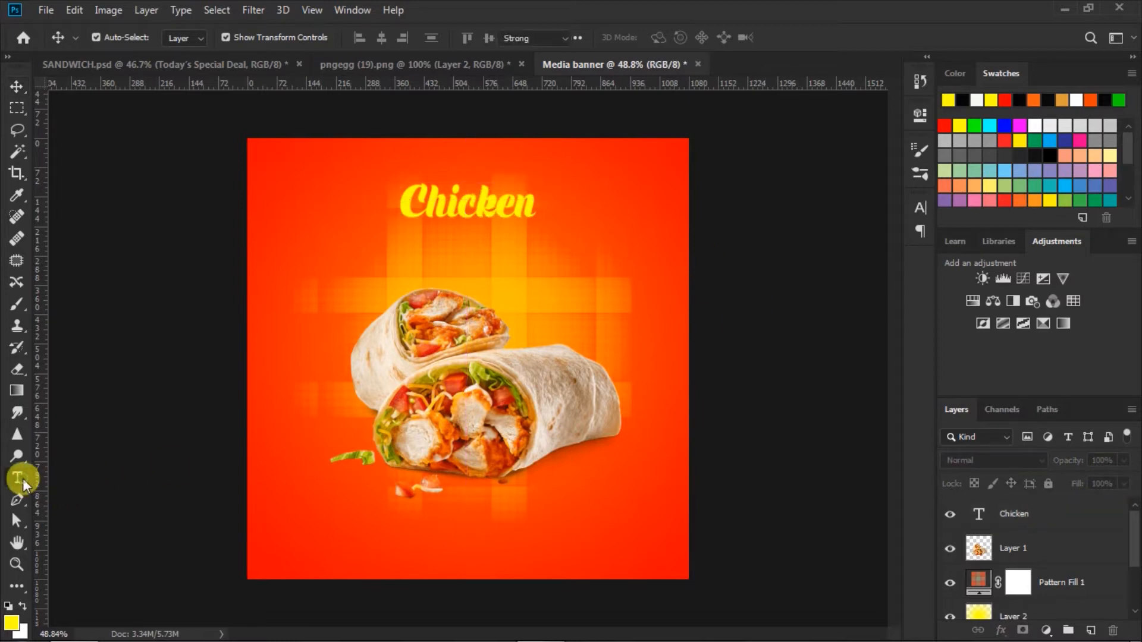
click(240, 37)
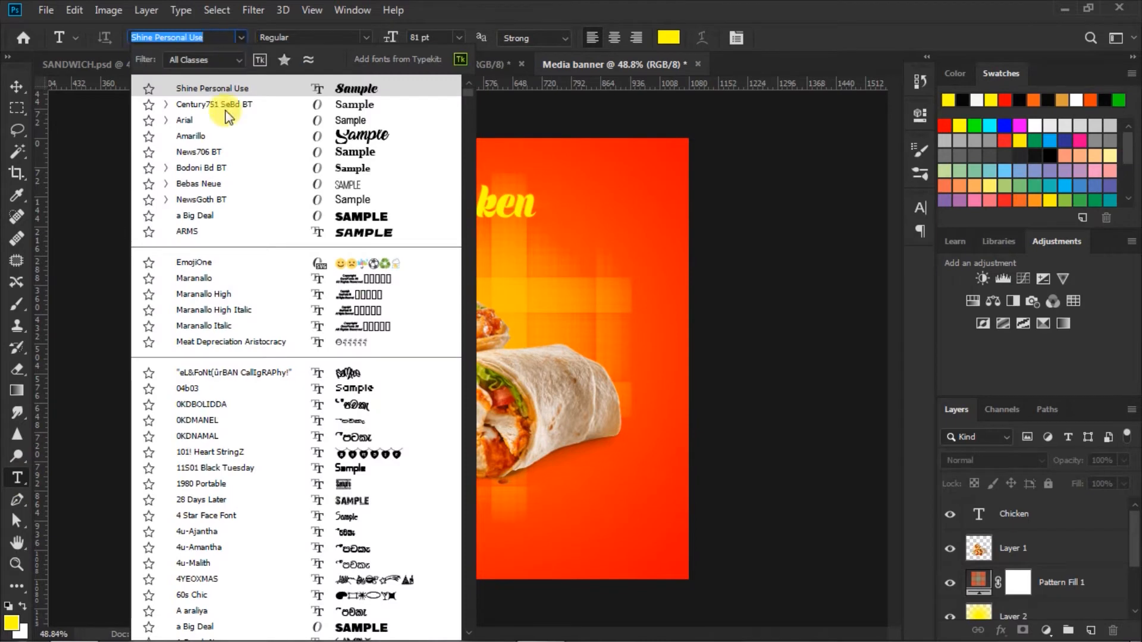
click(349, 122)
click(366, 38)
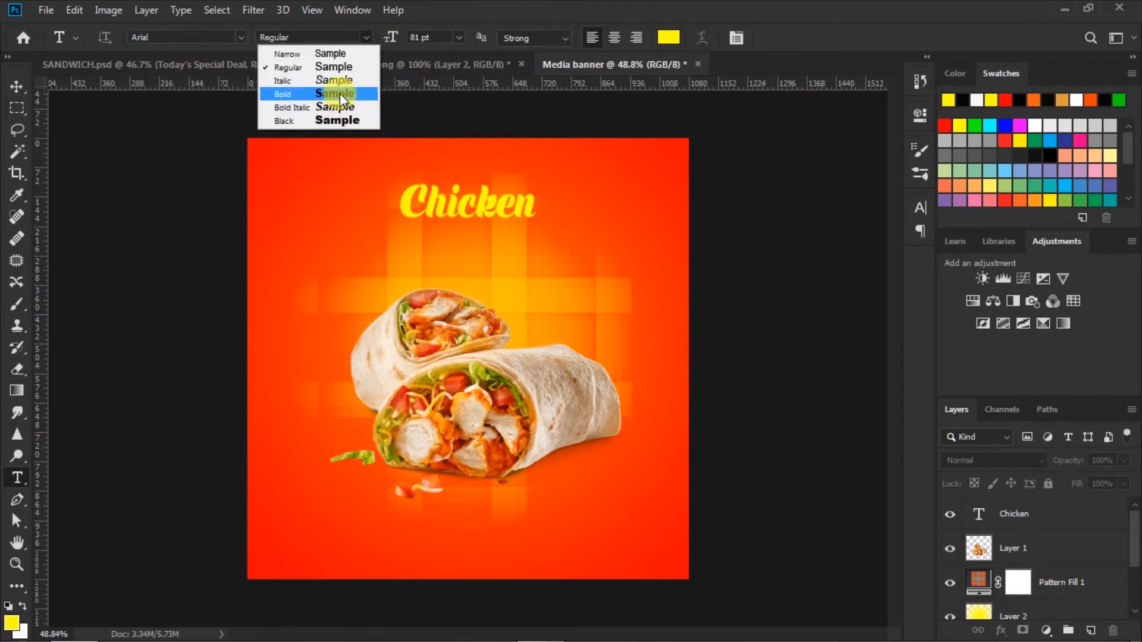
click(333, 119)
click(668, 38)
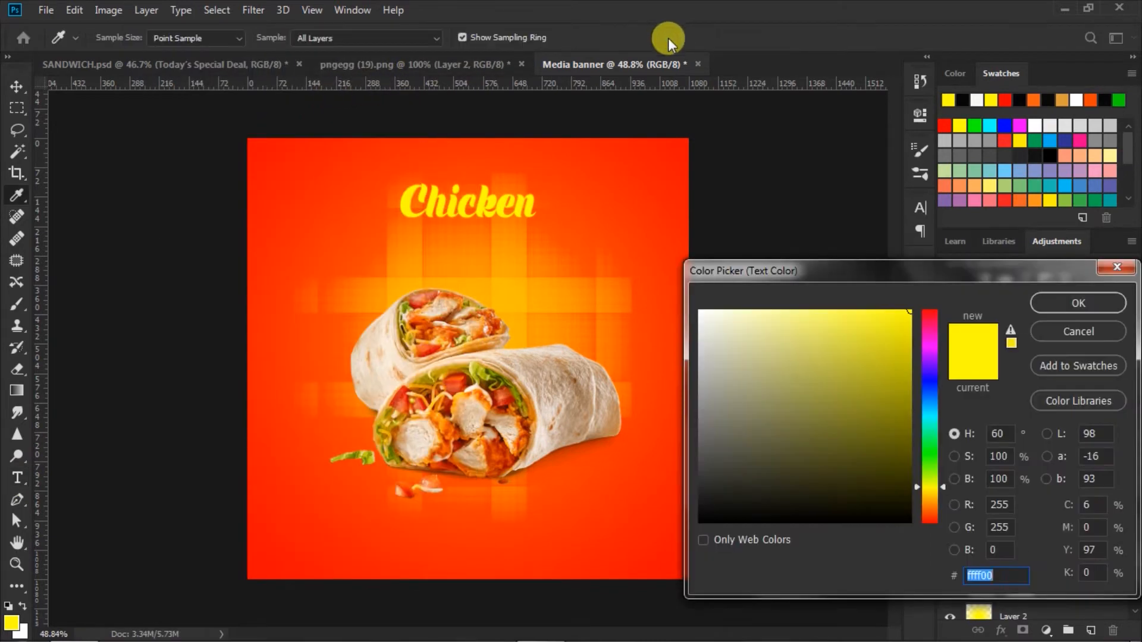
click(700, 311)
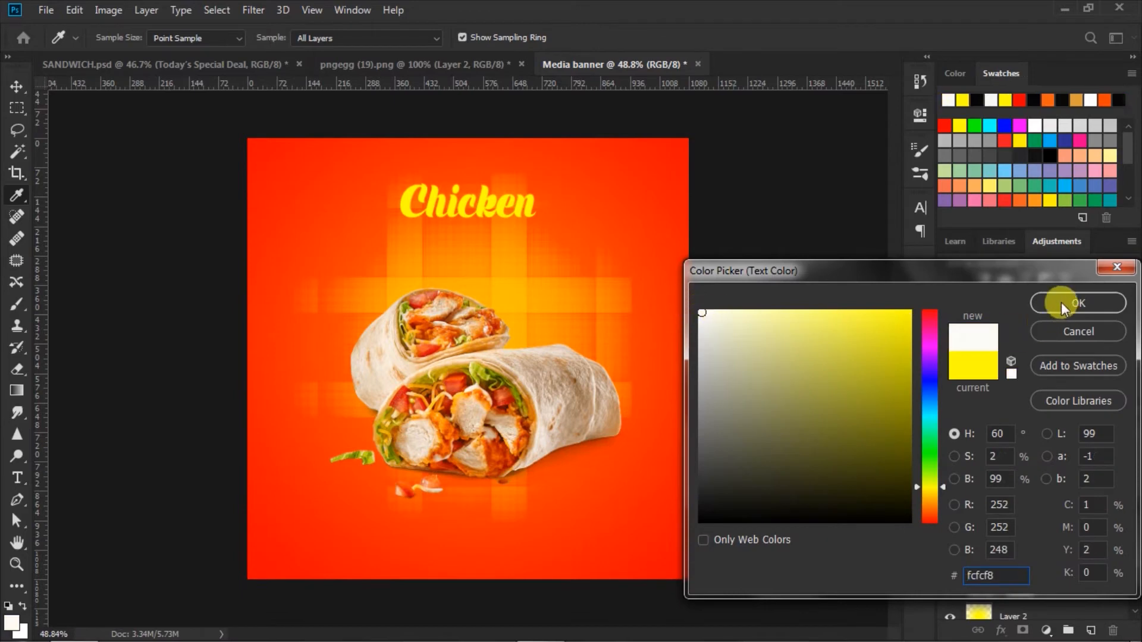
click(1061, 302)
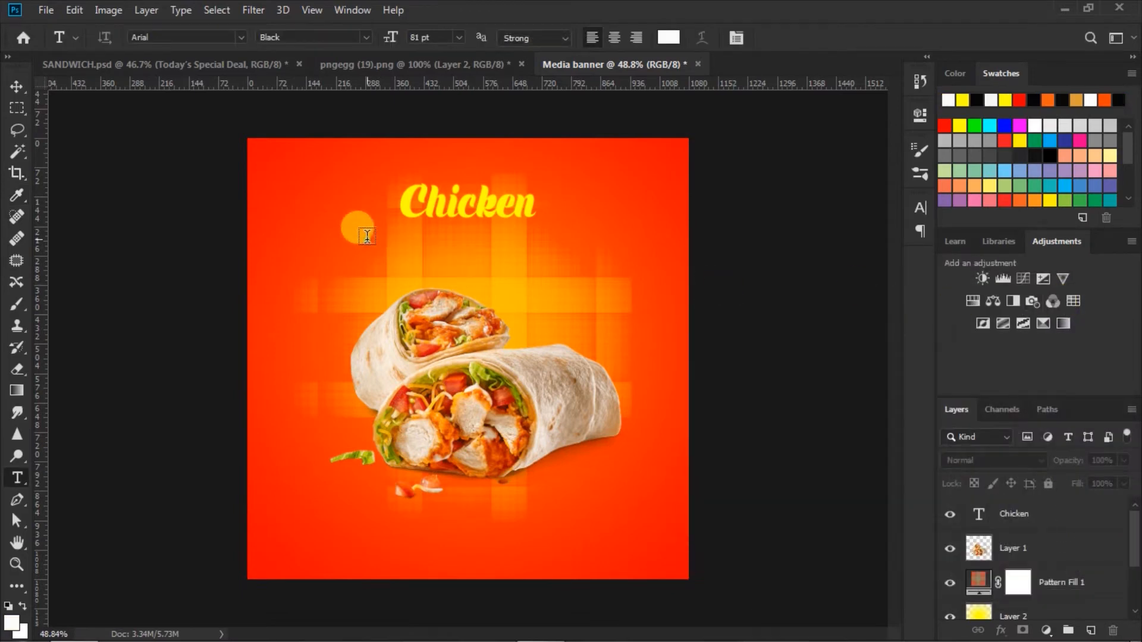
Type 'SANDWICH' under Chicken, with faux bold and -40 tracking
click(367, 237)
text(SA)
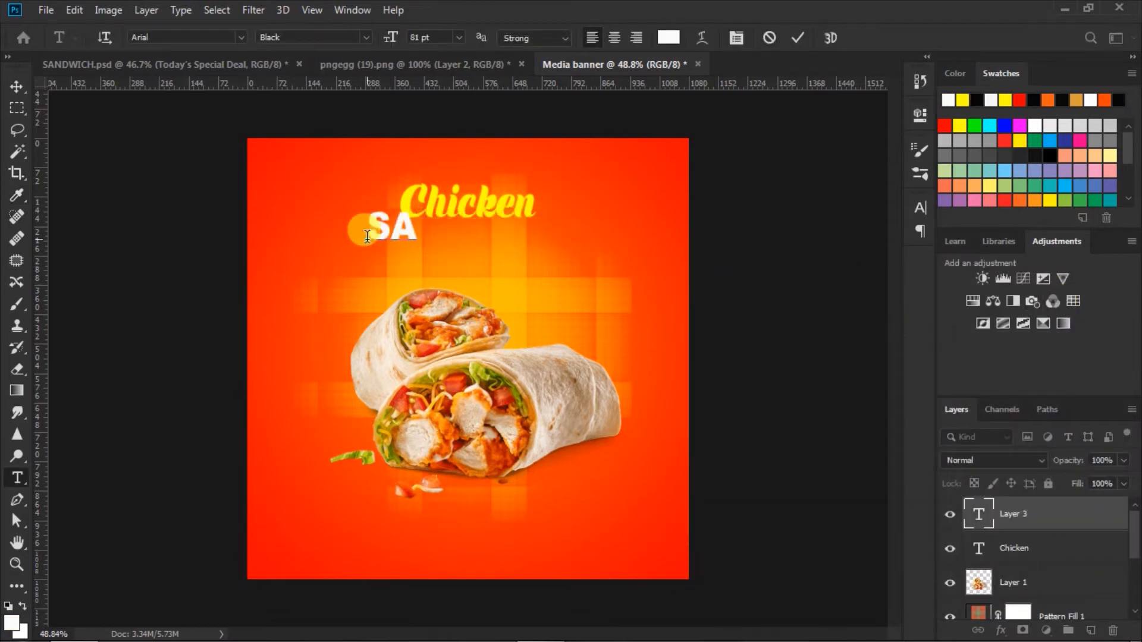
text(ND)
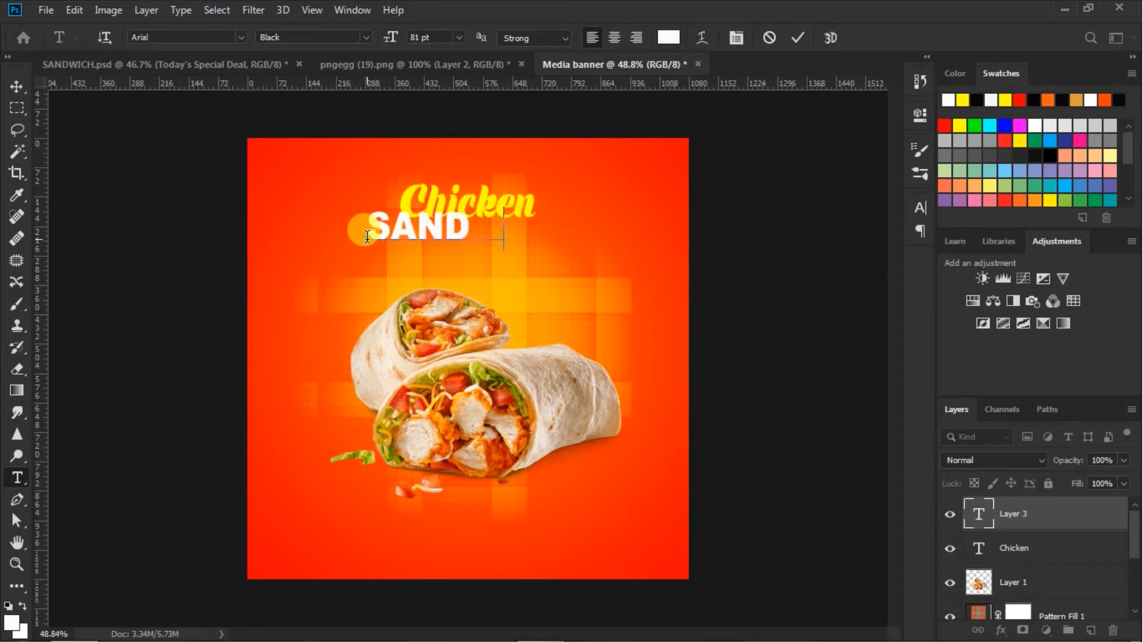
text(WICH)
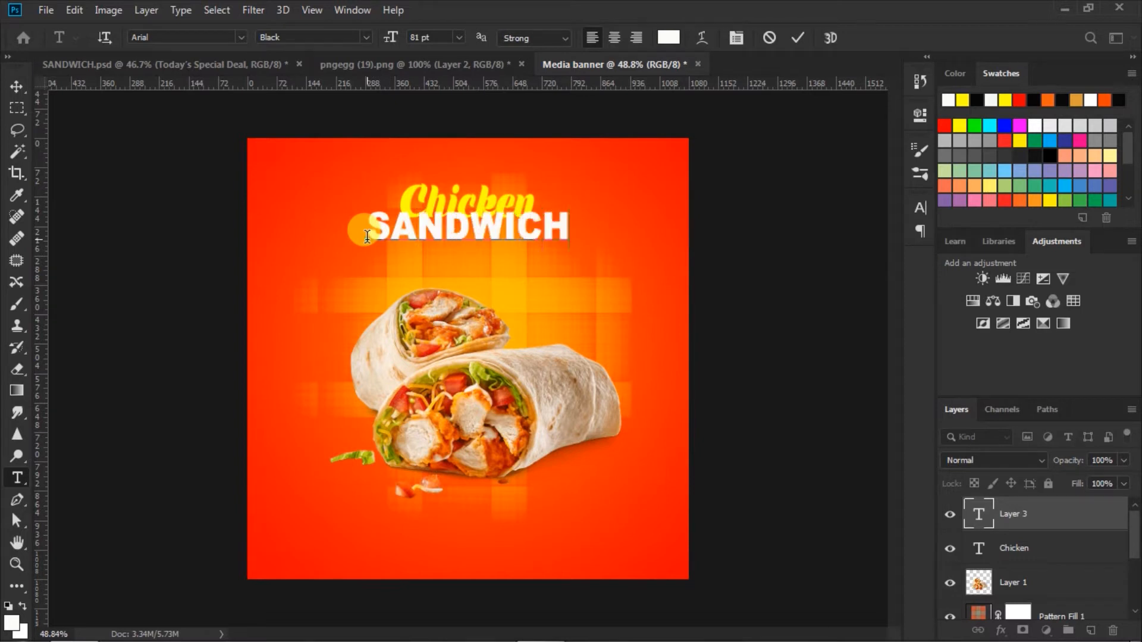
key(ctrl+a)
click(920, 207)
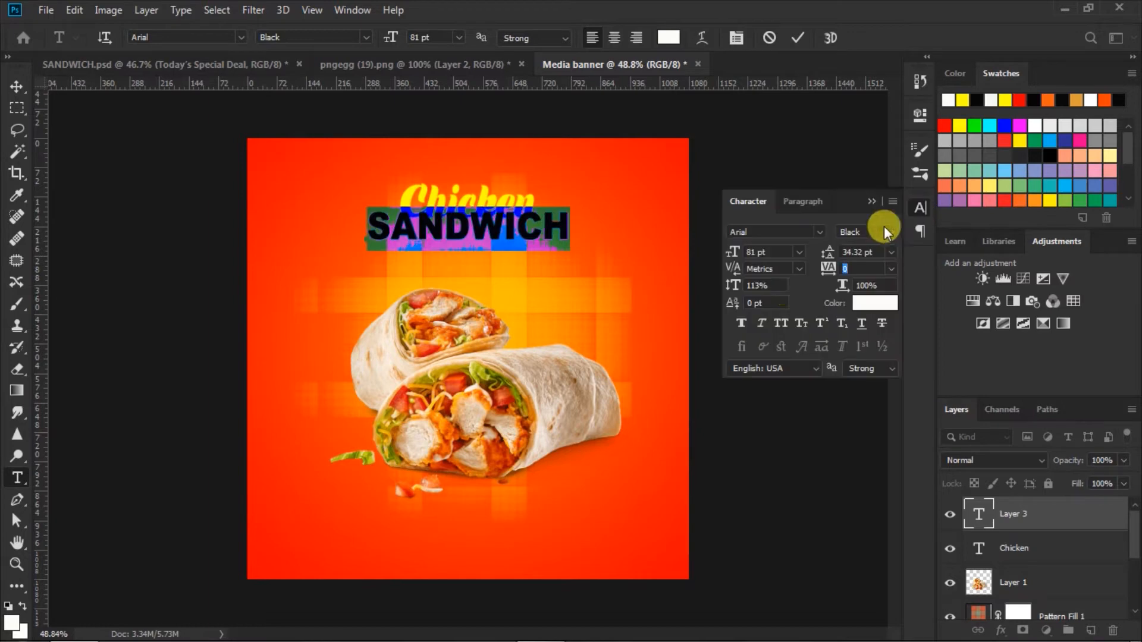
click(741, 323)
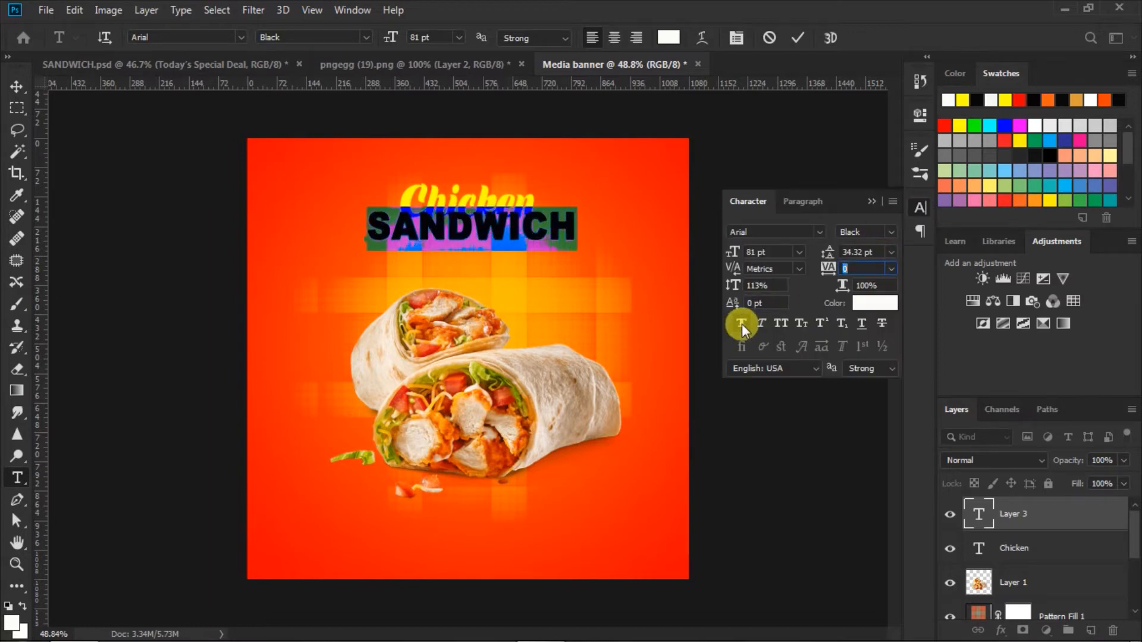
text(-40)
key(Return)
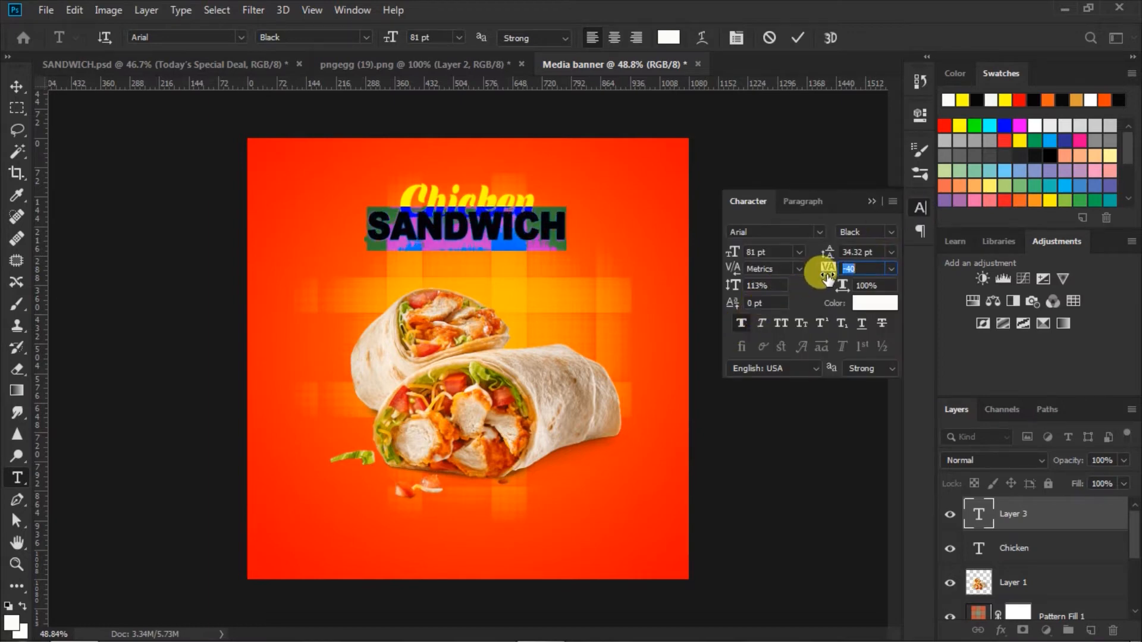
click(795, 39)
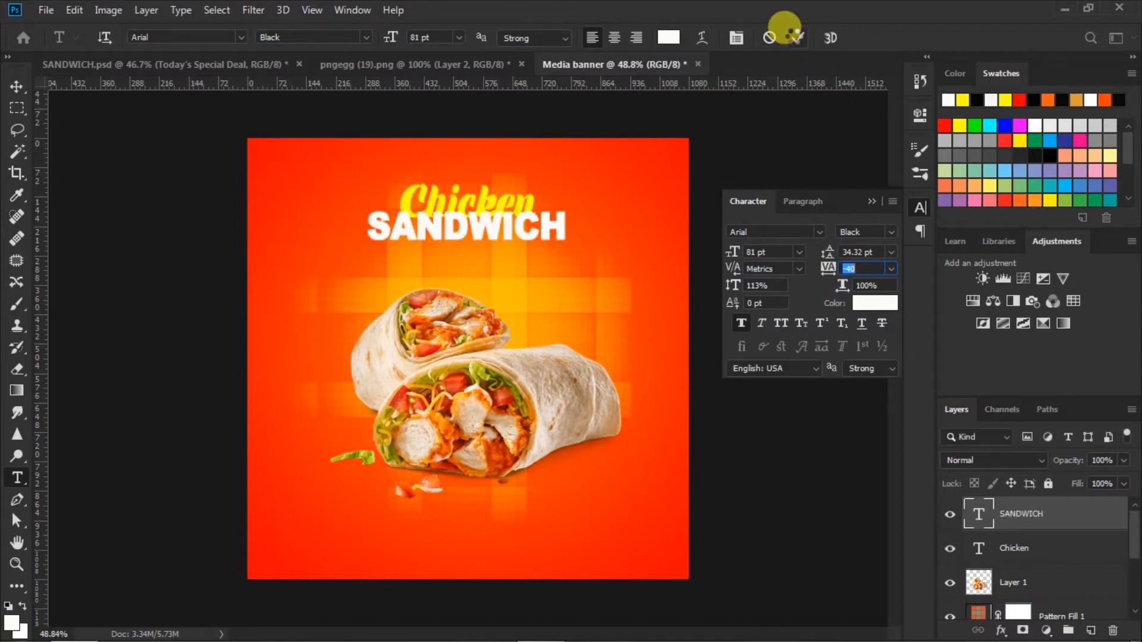
click(872, 202)
Nudge SANDWICH down, then move it together with Chicken to the banner's centre
click(17, 85)
drag(495, 225, 496, 238)
key(Down)
key(Down)
key(Down)
key(Down)
key(Down)
key(Down)
key(Down)
key(Down)
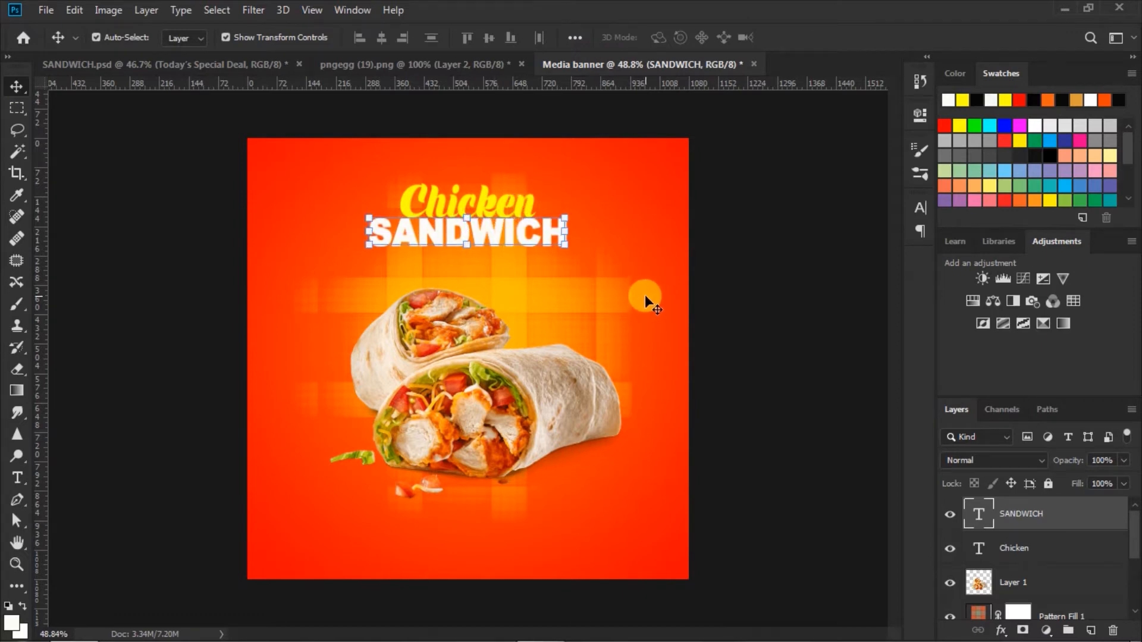
shift+click(1006, 548)
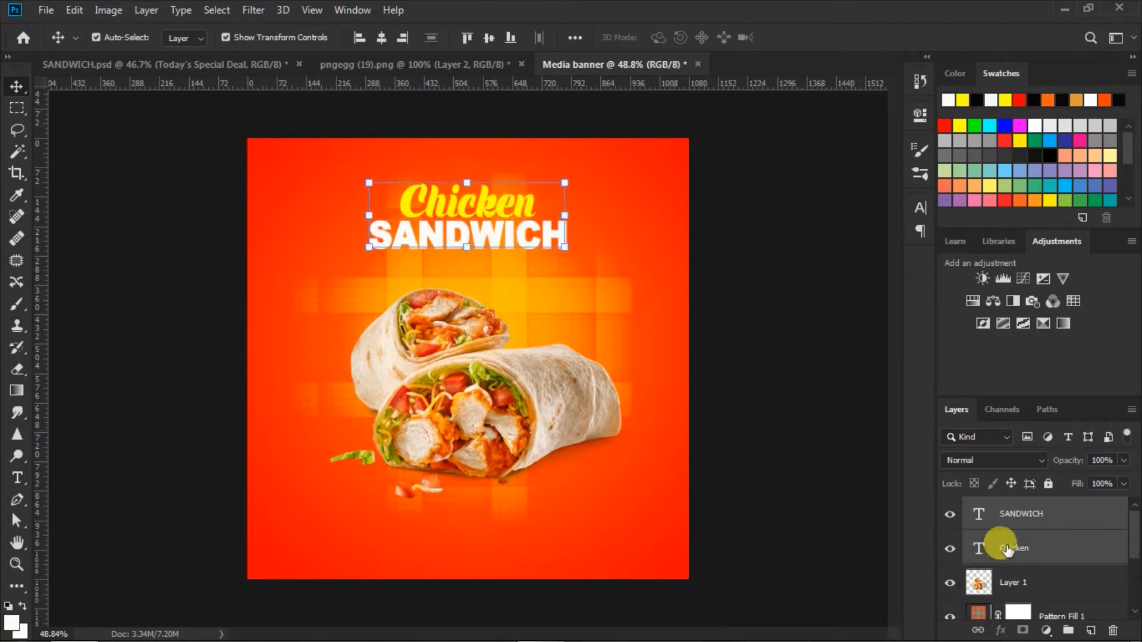
drag(473, 203, 482, 207)
click(796, 322)
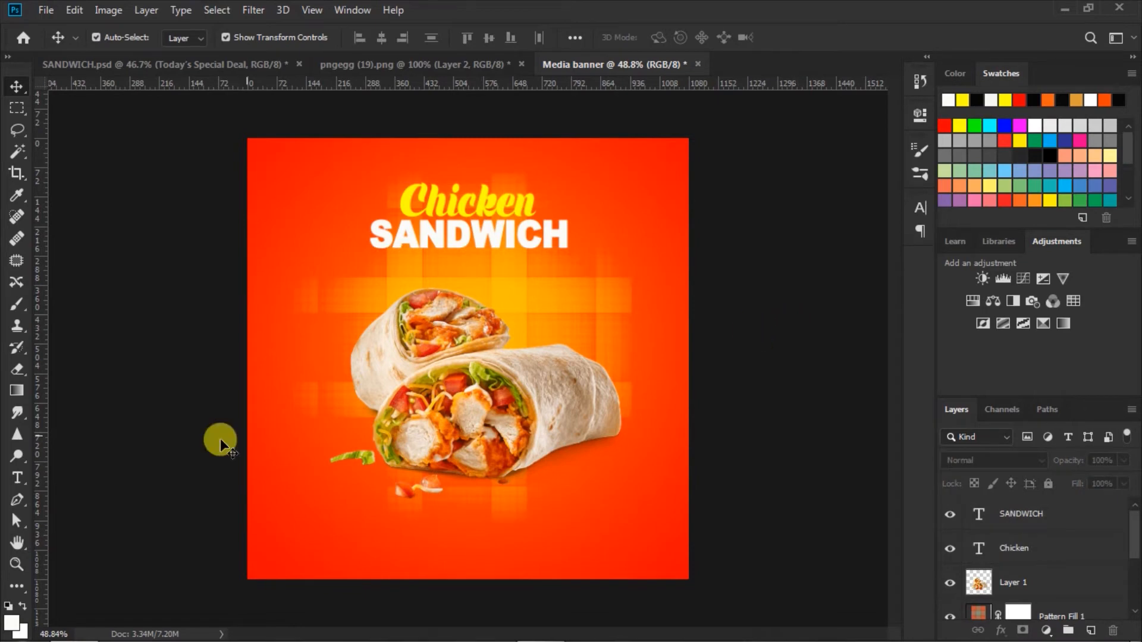
Set the Type tool to Bodoni Bd BT Bold Italic, 45 pt, in black
click(18, 478)
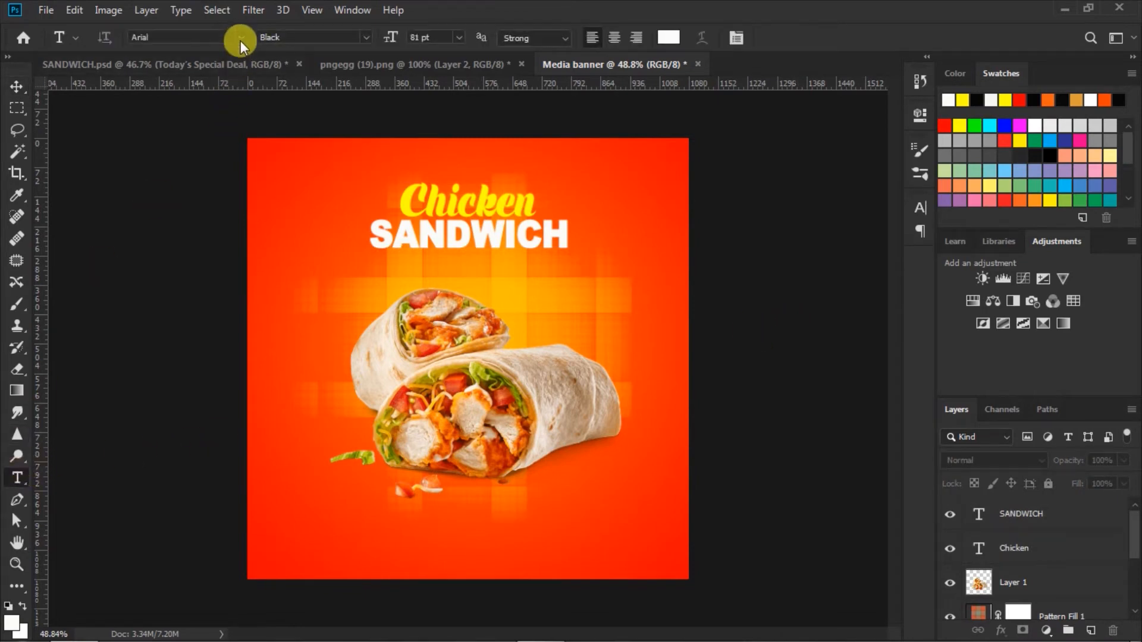
click(240, 38)
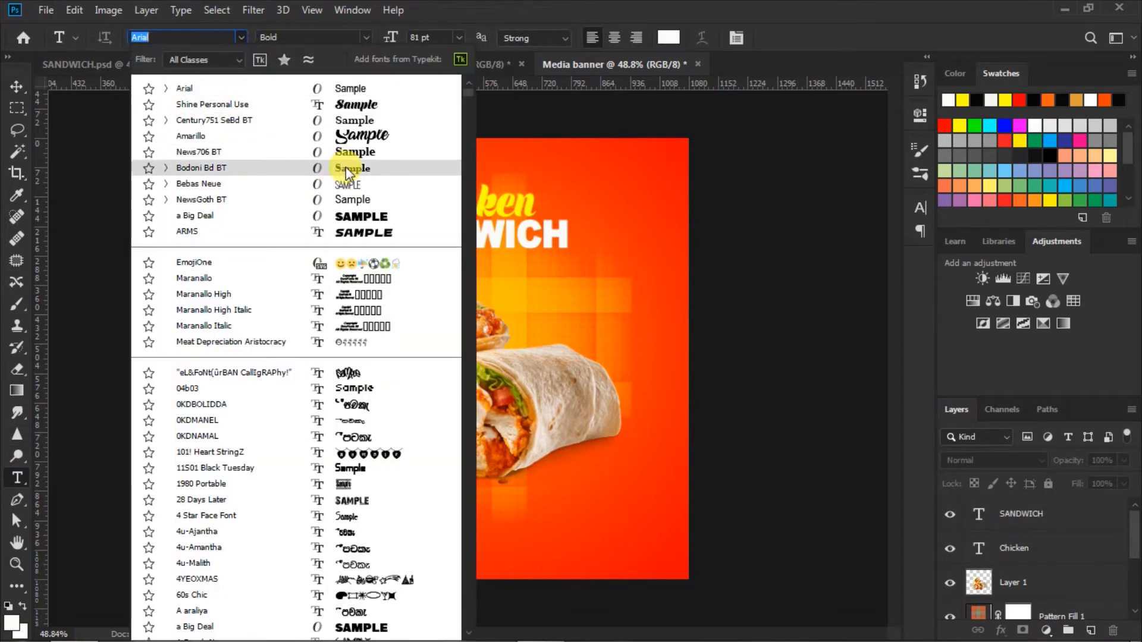
click(345, 168)
click(366, 38)
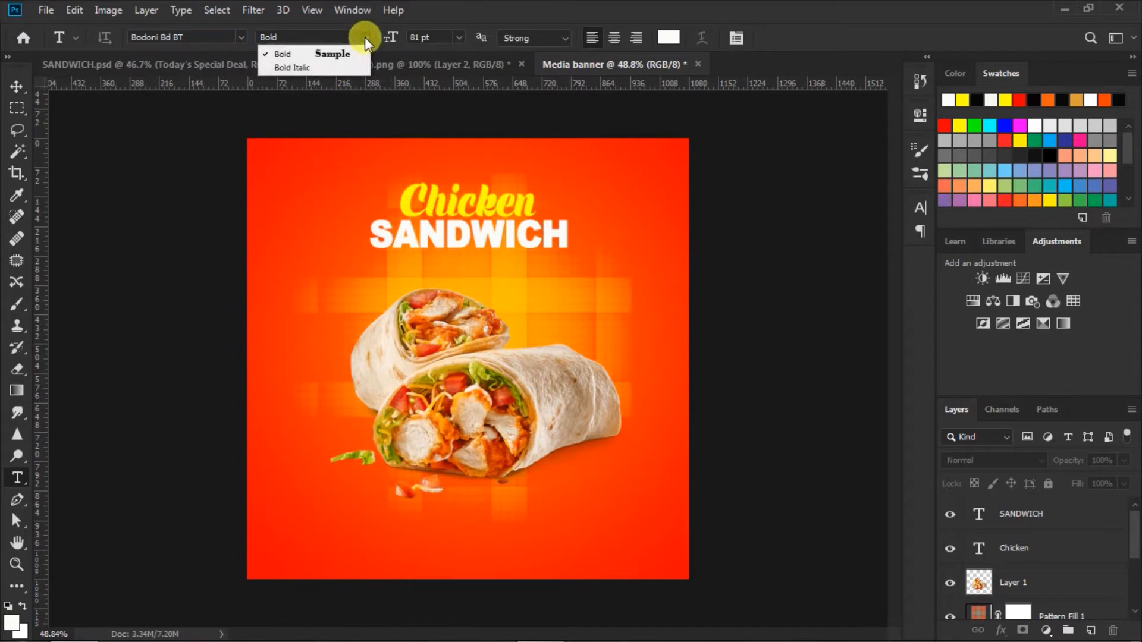
click(309, 67)
drag(409, 29, 387, 66)
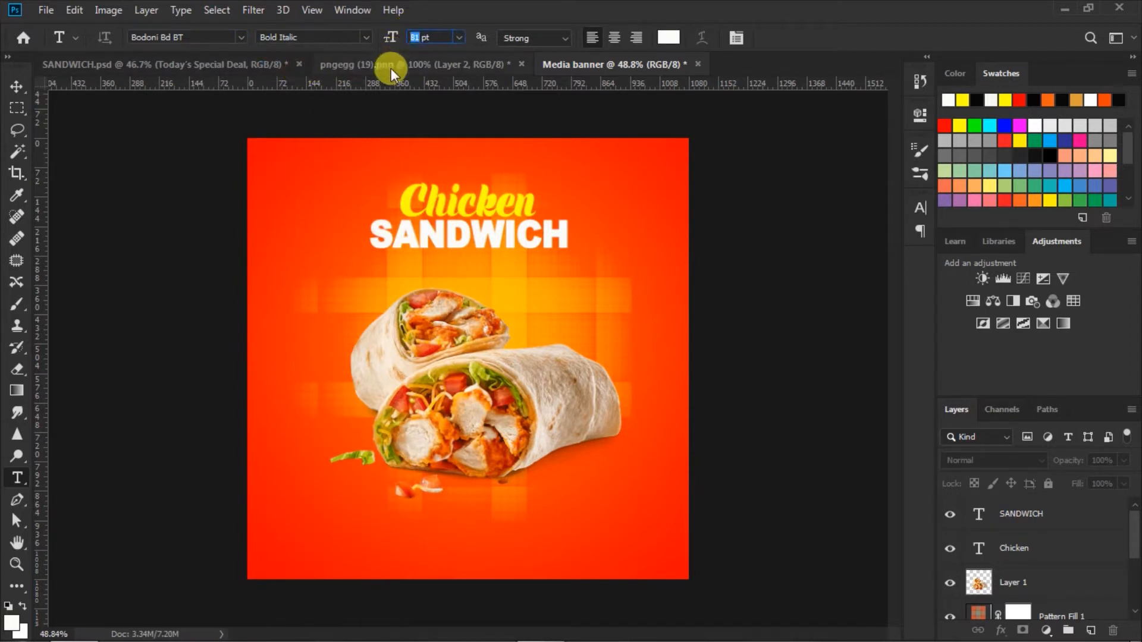
click(668, 37)
click(701, 517)
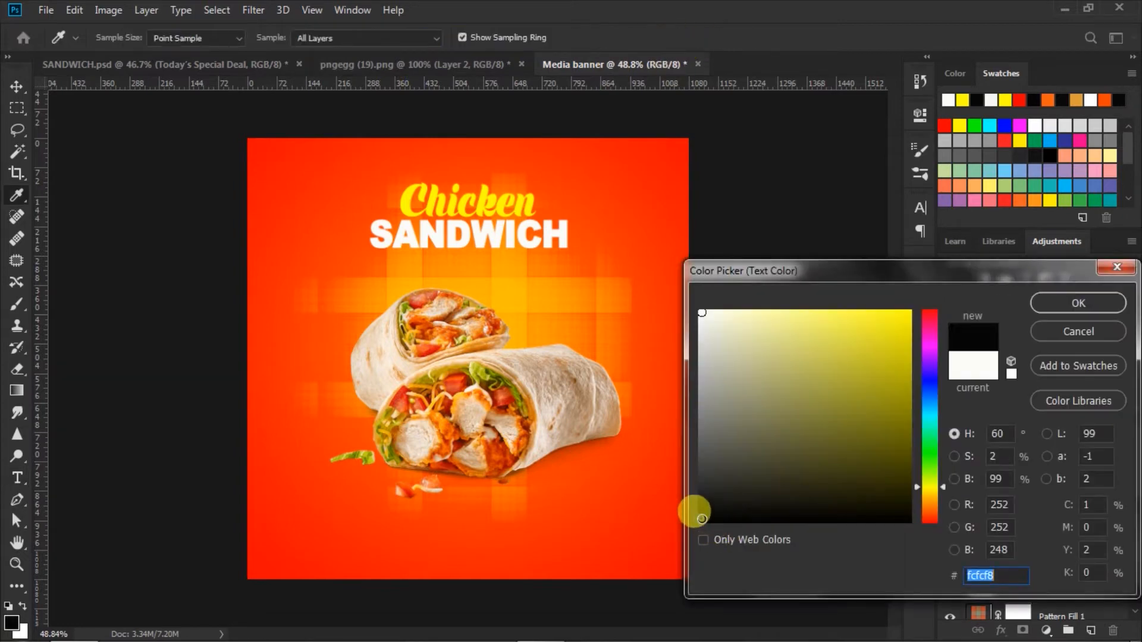
click(1038, 304)
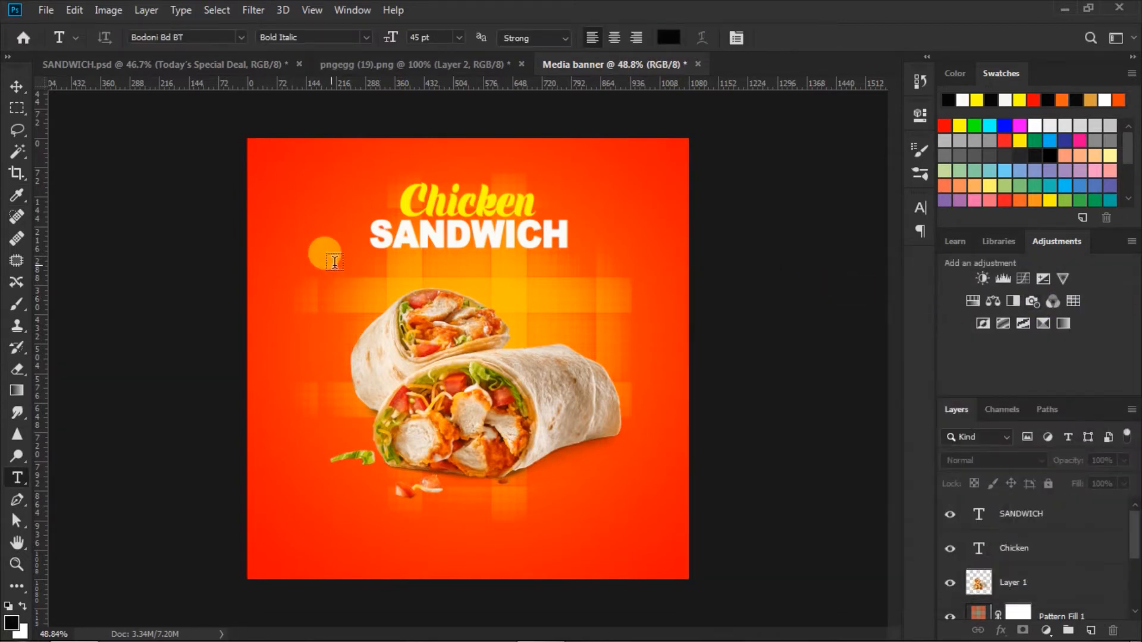
Type 'Today's Special Deal' below SANDWICH, adjust its tracking, and centre it
click(379, 263)
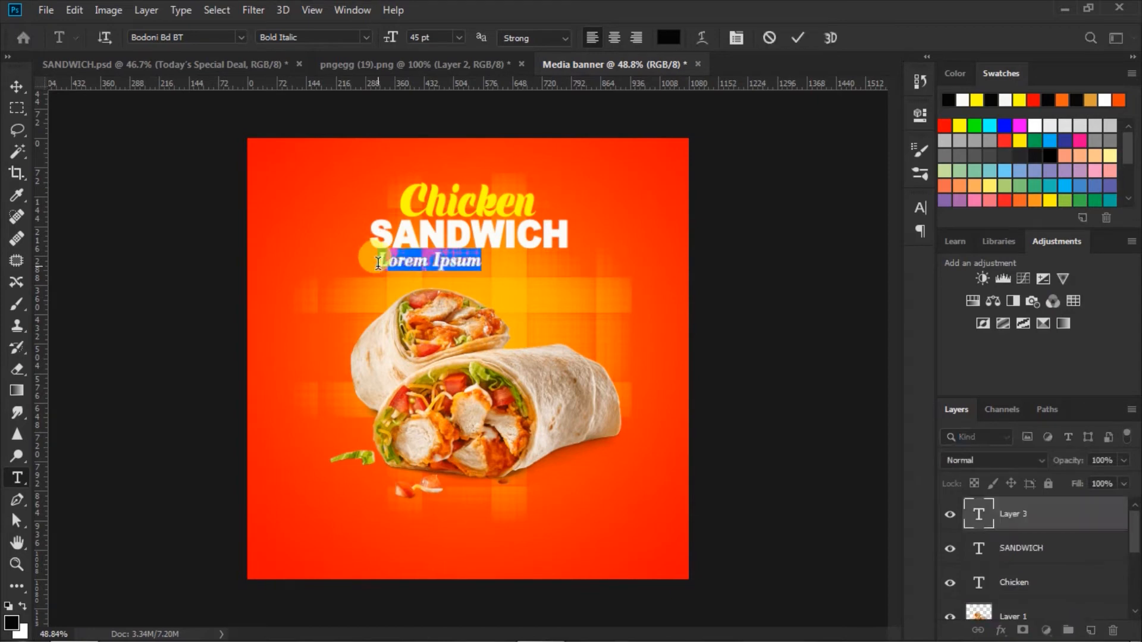
key(BackSpace)
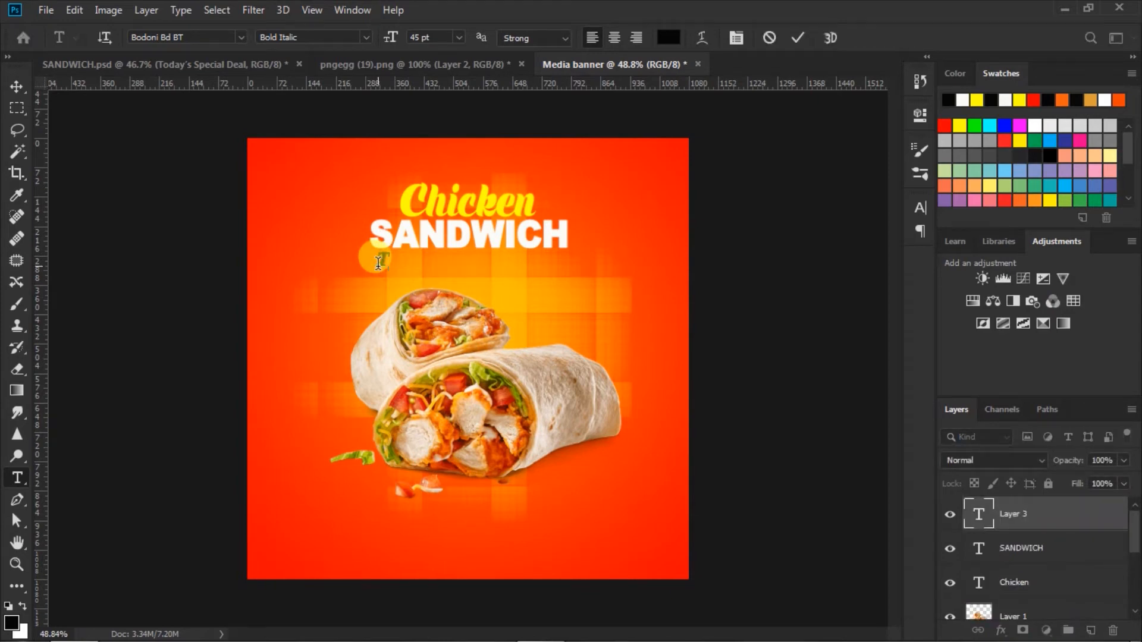
text(Today's Spe)
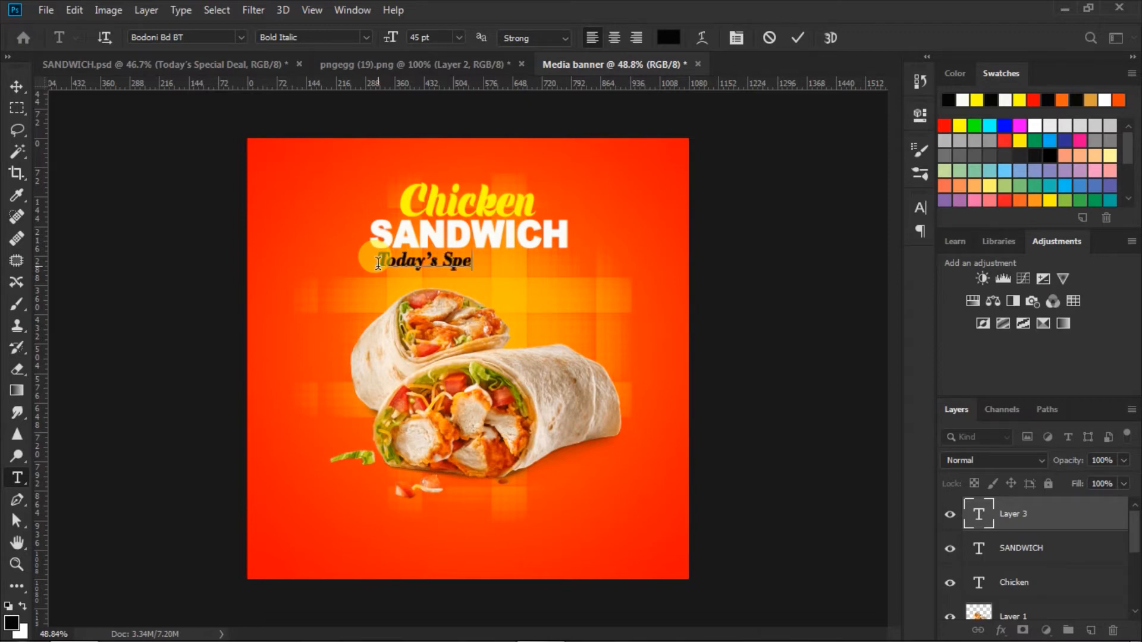
text(cial Deal)
drag(378, 263, 544, 262)
click(920, 209)
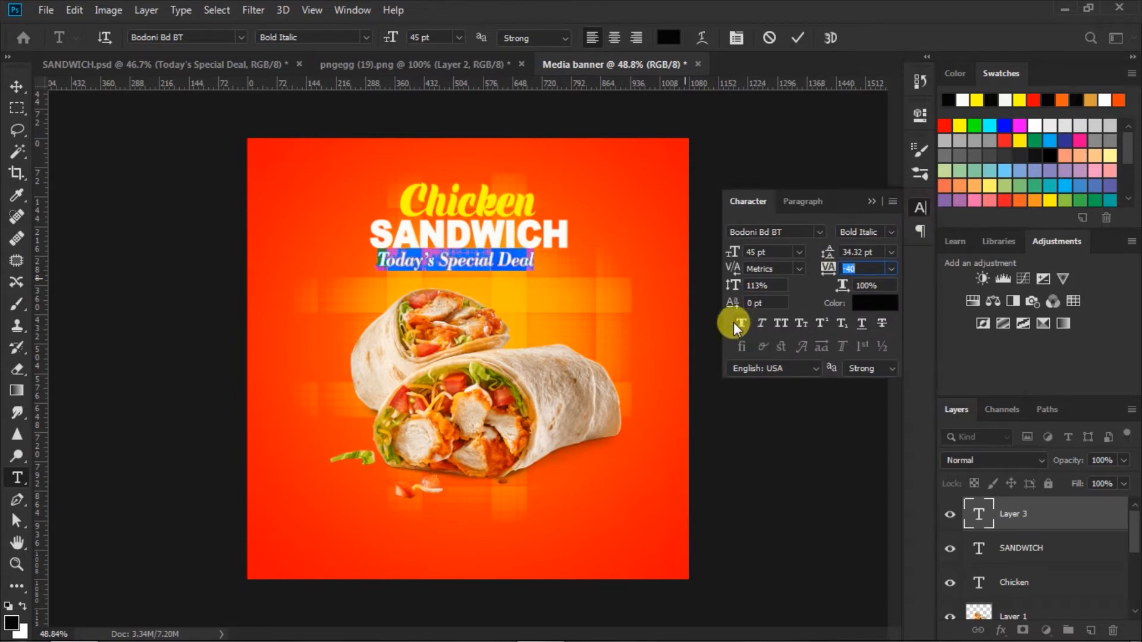
click(797, 37)
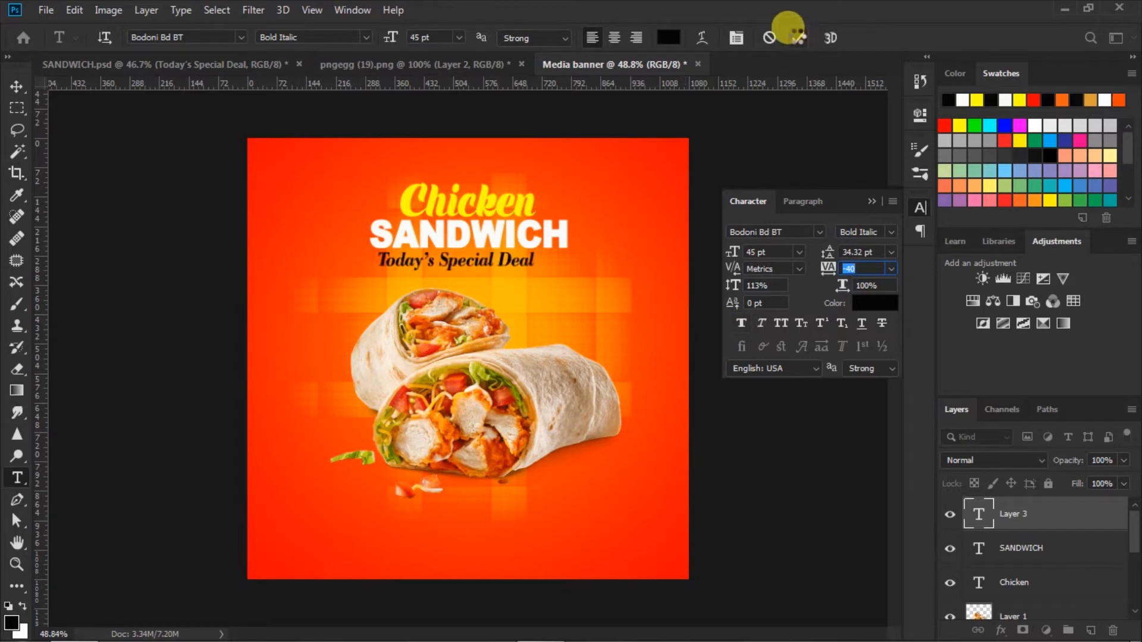
click(871, 203)
click(16, 87)
drag(479, 262, 489, 263)
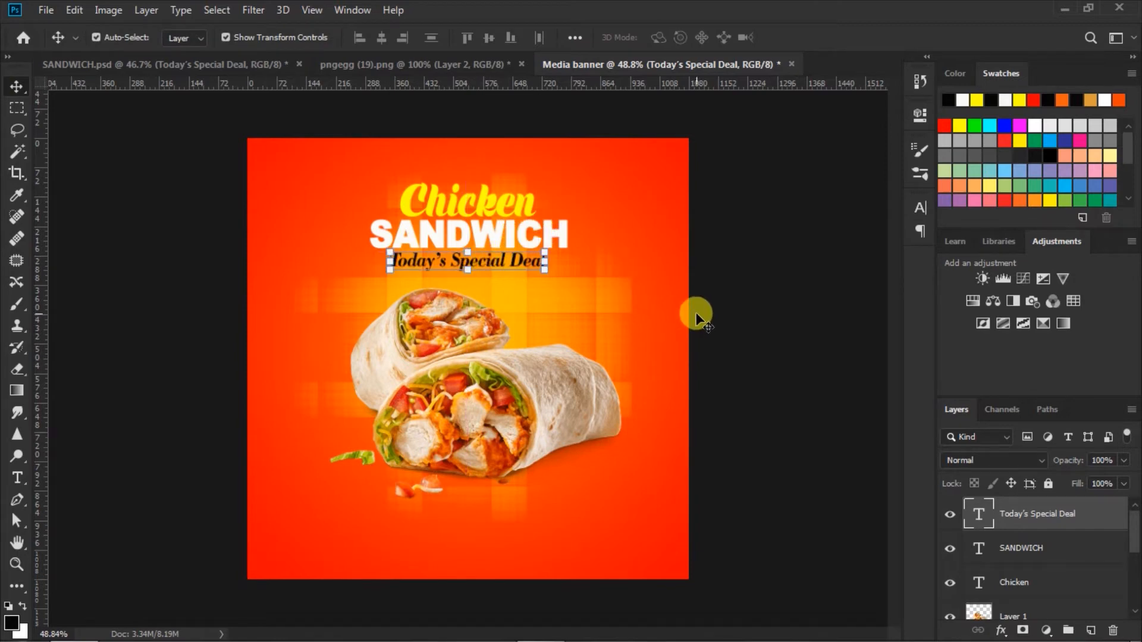
Center-align Chicken, SANDWICH and the tagline, nudge the group down, and adjust the wrap slightly
click(1014, 582)
shift+click(1021, 515)
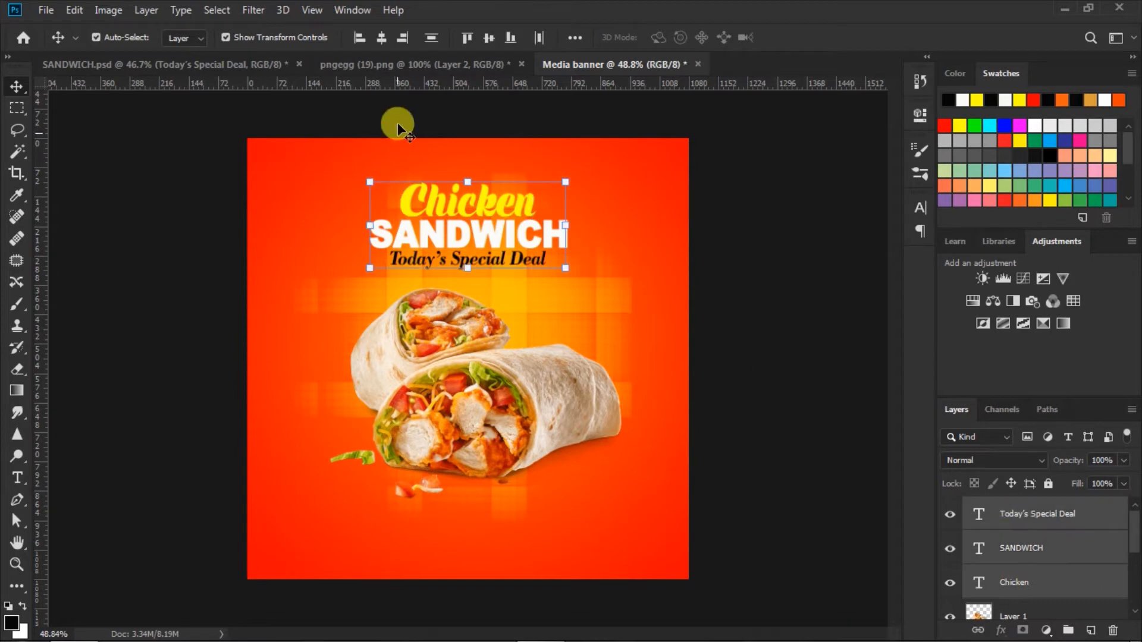
click(381, 39)
drag(493, 237, 496, 241)
key(Down)
key(Down)
key(Down)
key(Down)
key(Down)
key(Down)
key(Down)
key(Down)
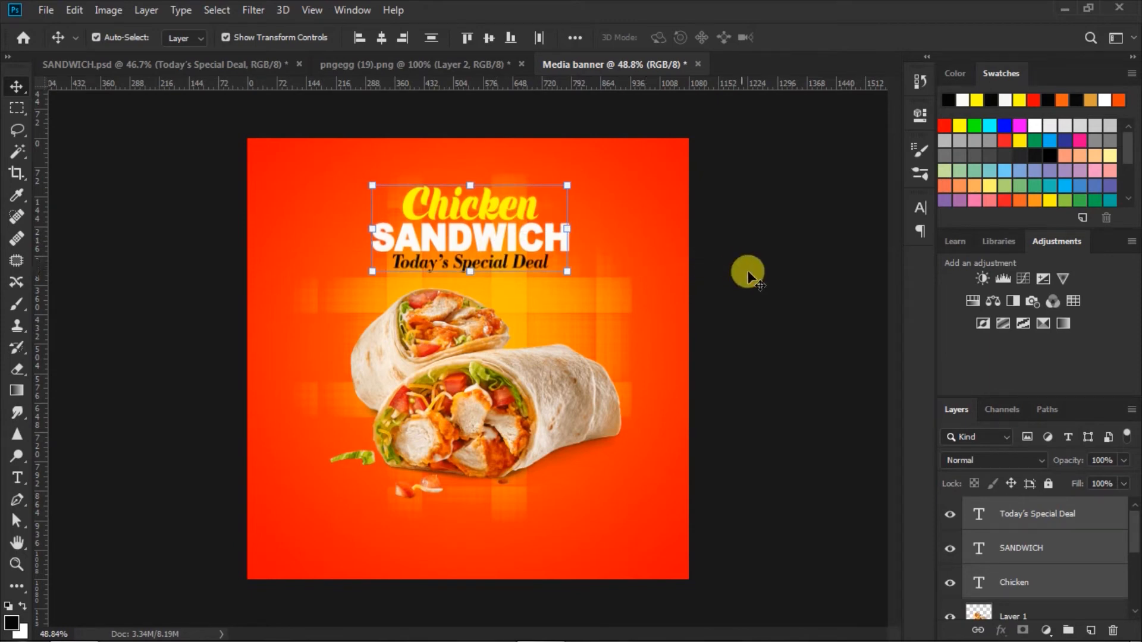
click(751, 294)
mouse_move(496, 389)
mouse_down()
mouse_move(486, 385)
mouse_move(494, 394)
mouse_up()
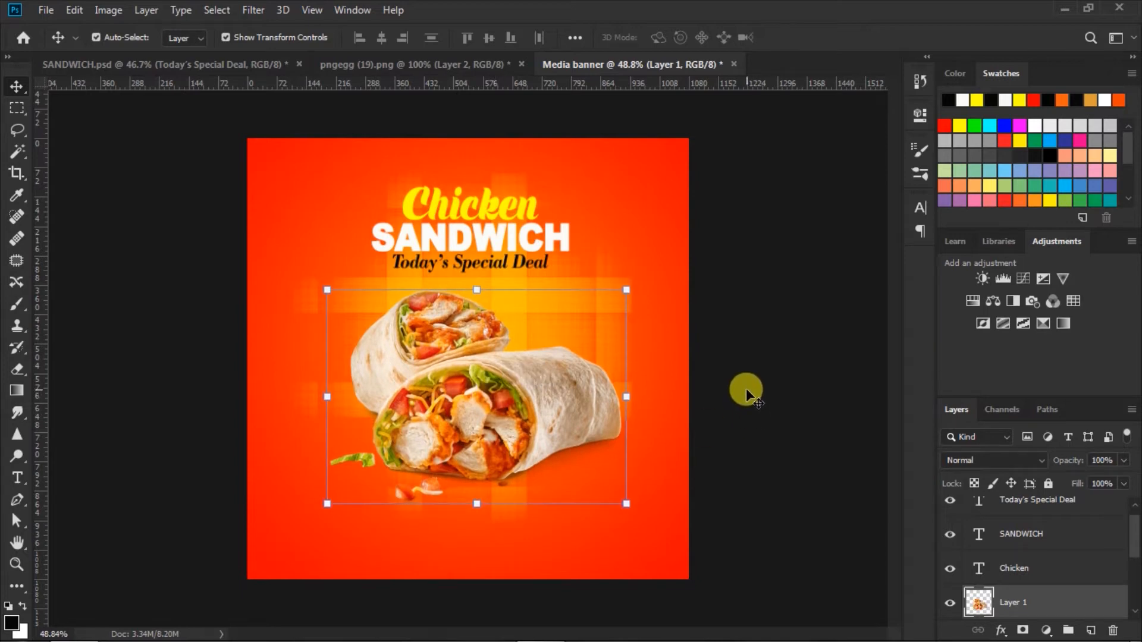
click(748, 388)
Draw a yellow-filled 239 × 66 px rectangle below the wrap
click(21, 584)
click(20, 583)
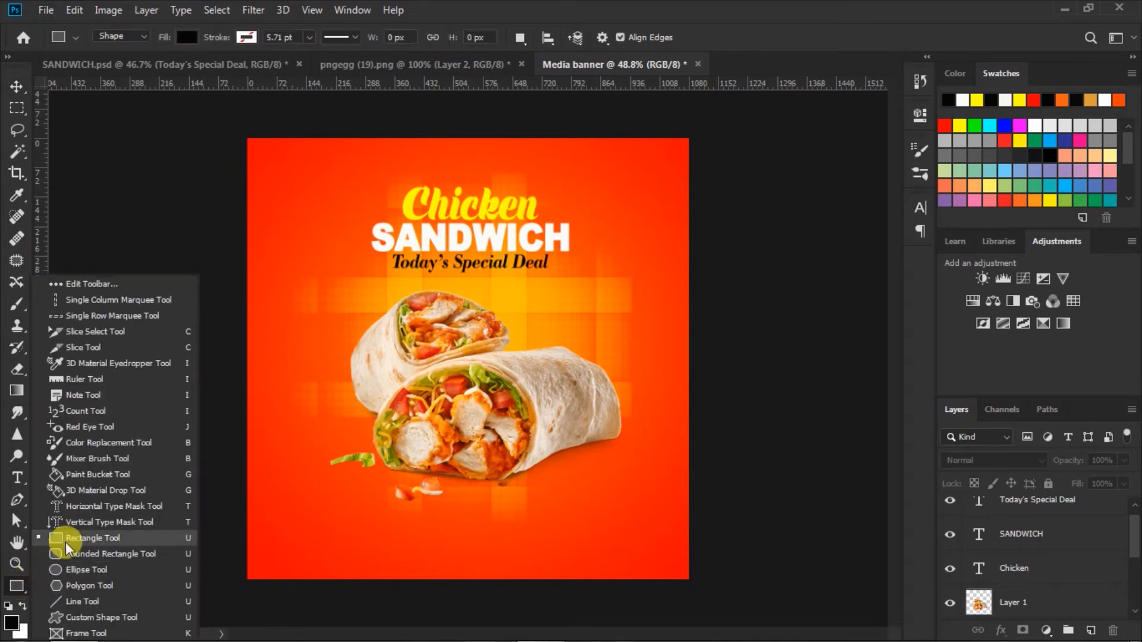
click(66, 538)
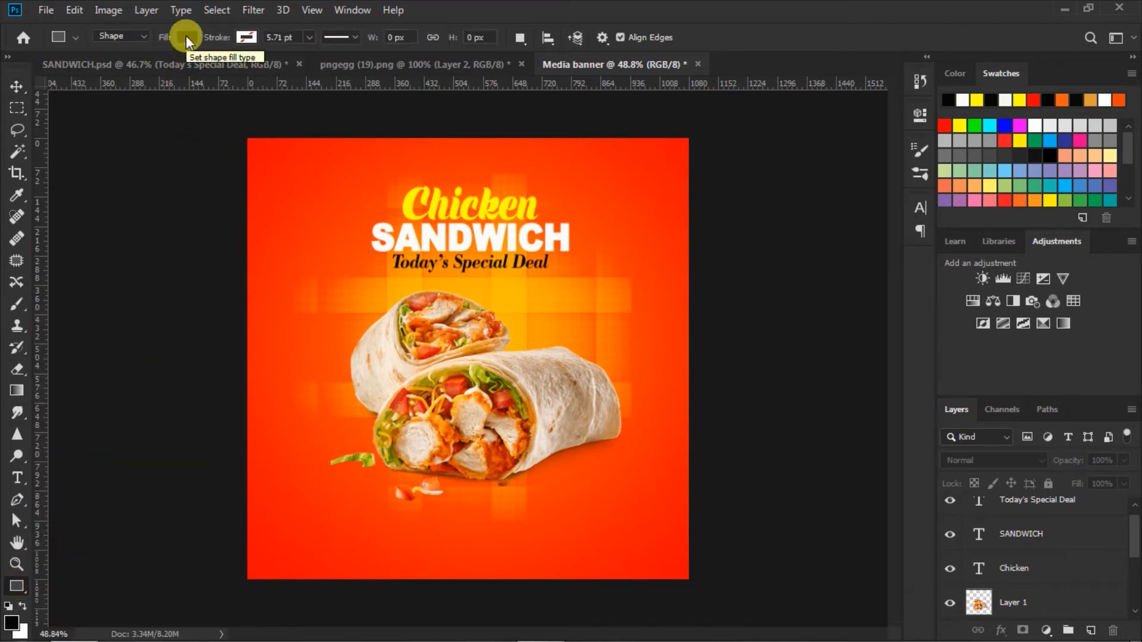
click(185, 35)
click(126, 125)
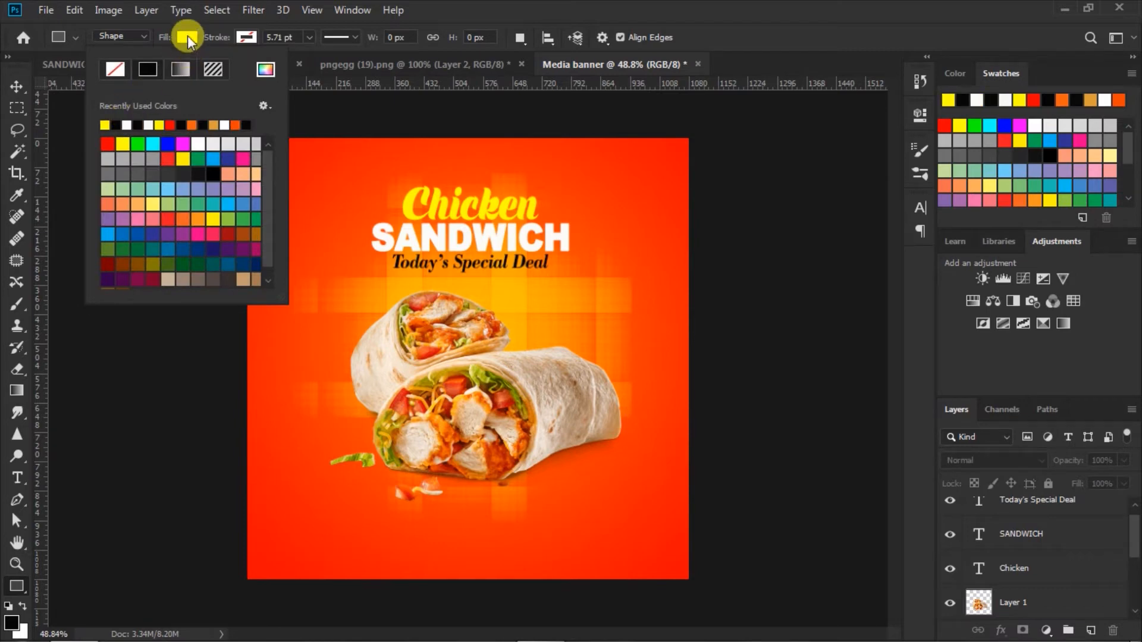
click(188, 36)
drag(425, 507, 525, 532)
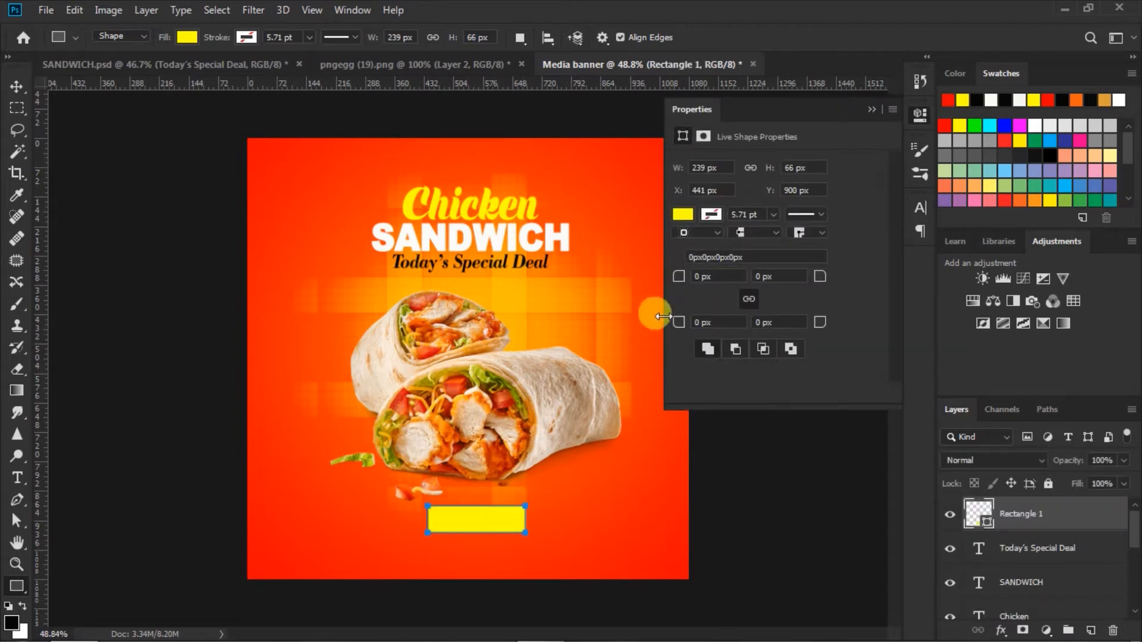
Round the rectangle's corners to 33 px and centre it below the wrap
drag(679, 276, 738, 290)
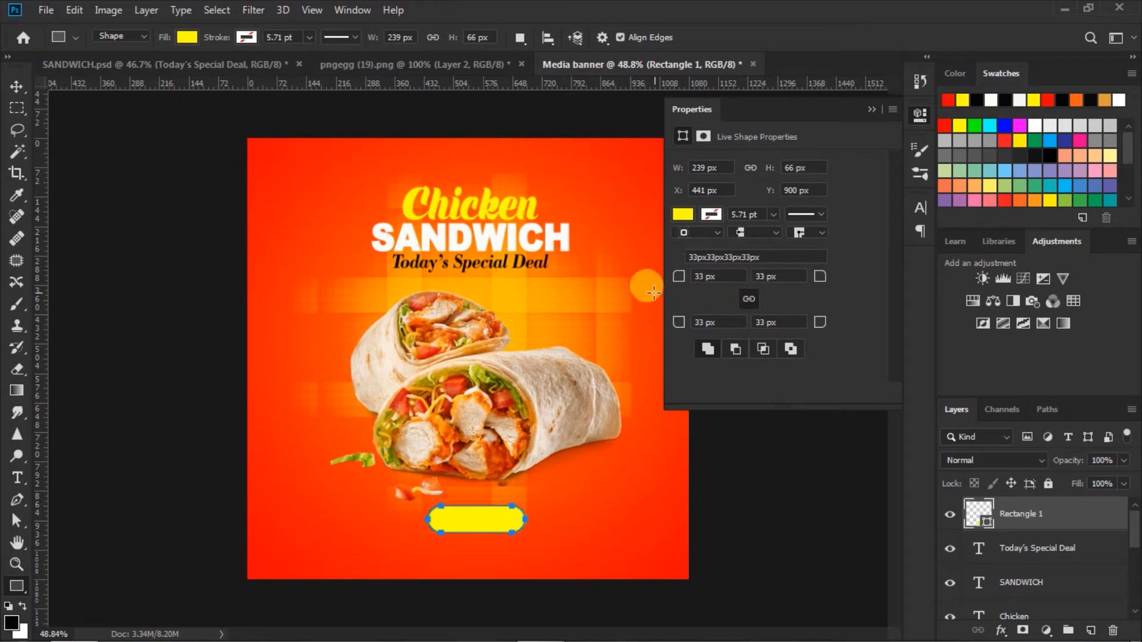
click(871, 109)
click(16, 88)
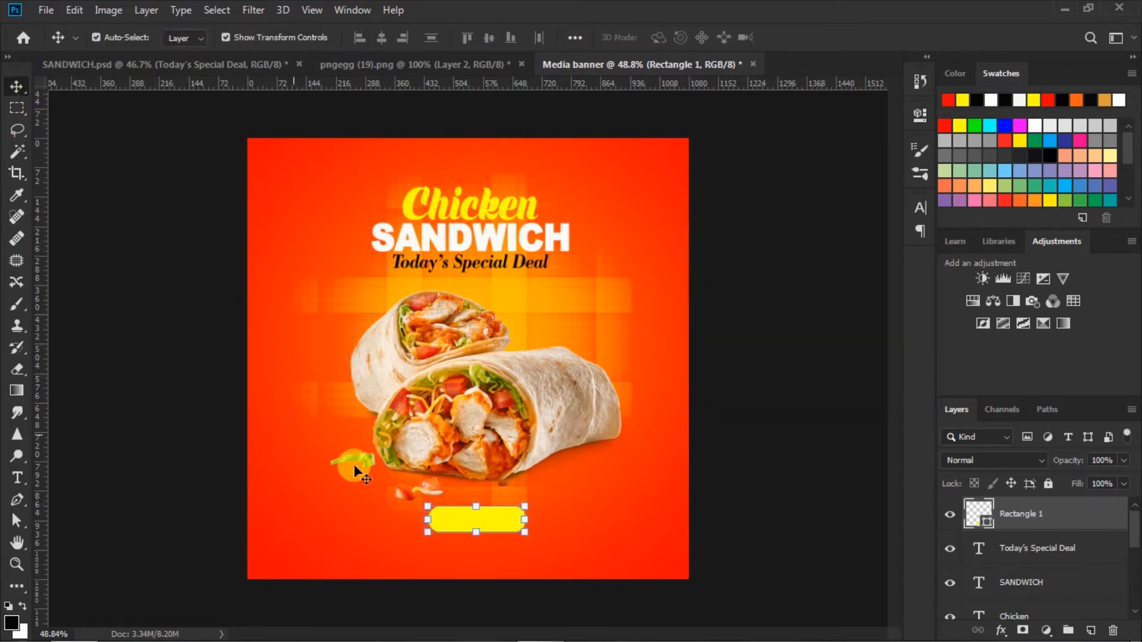
drag(498, 515, 499, 516)
Set the type options to Bodoni Bd BT Bold at 24 pt
click(771, 471)
click(18, 477)
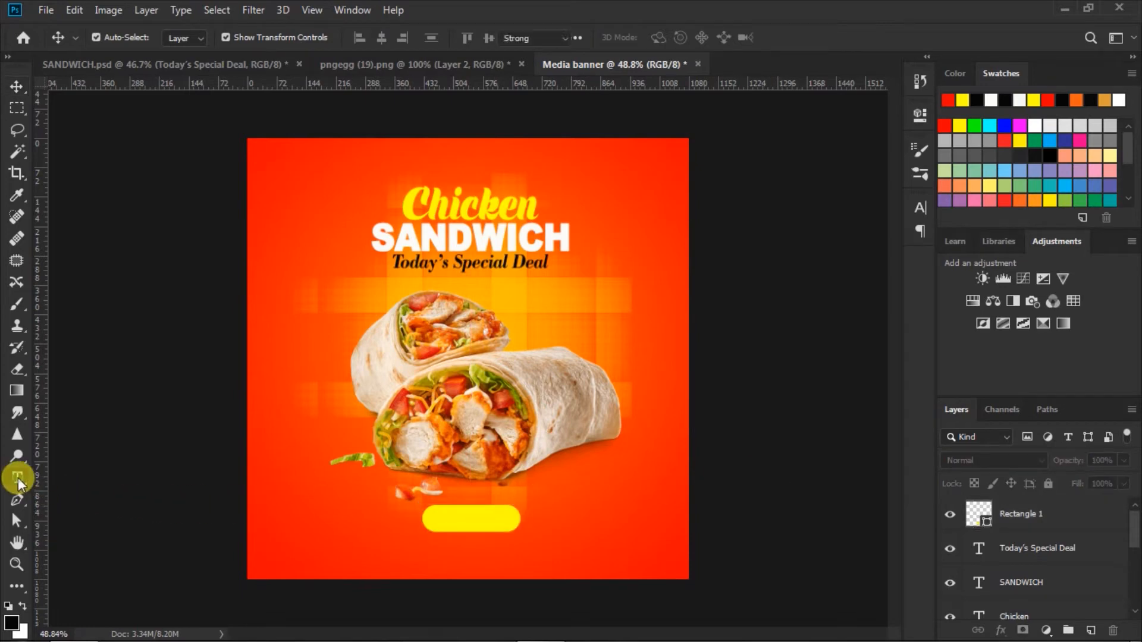
click(242, 36)
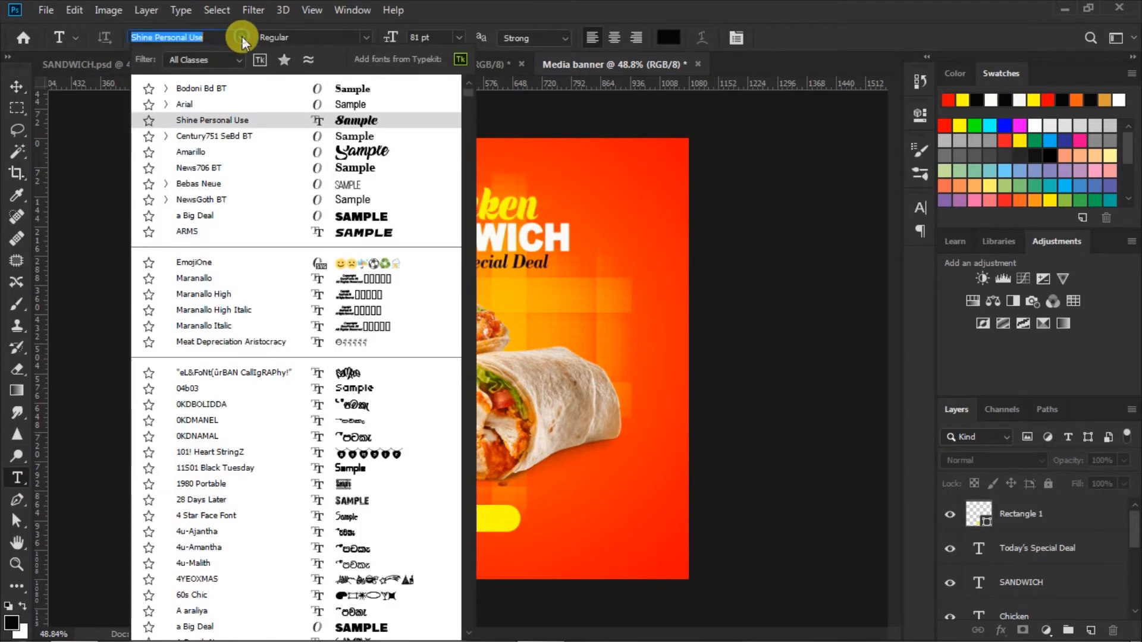
click(256, 80)
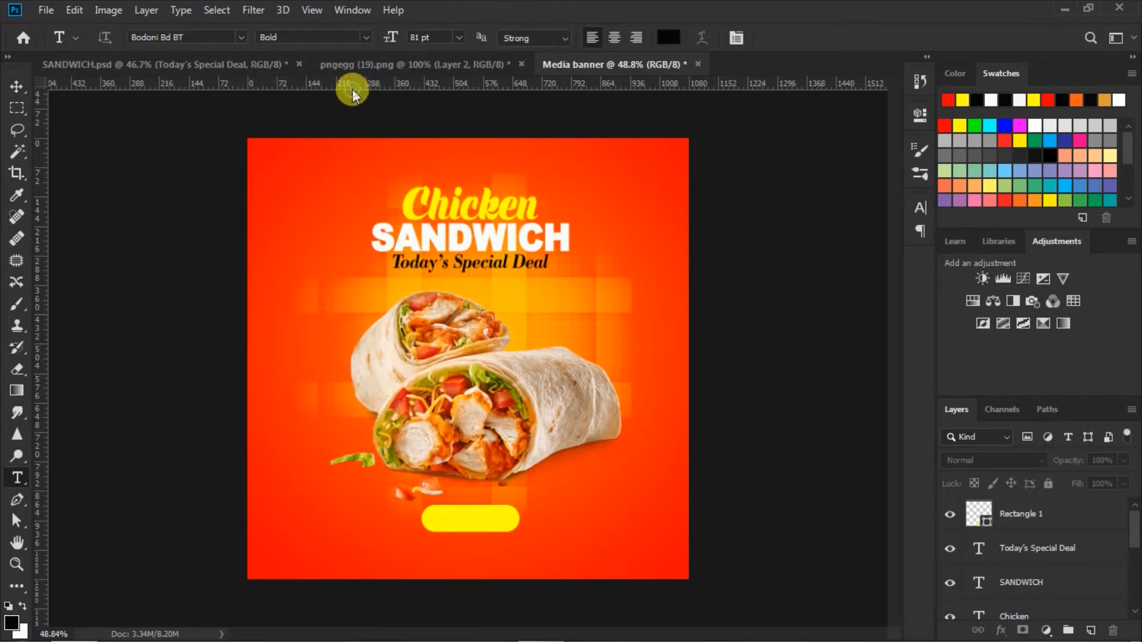
click(362, 37)
click(309, 51)
click(457, 38)
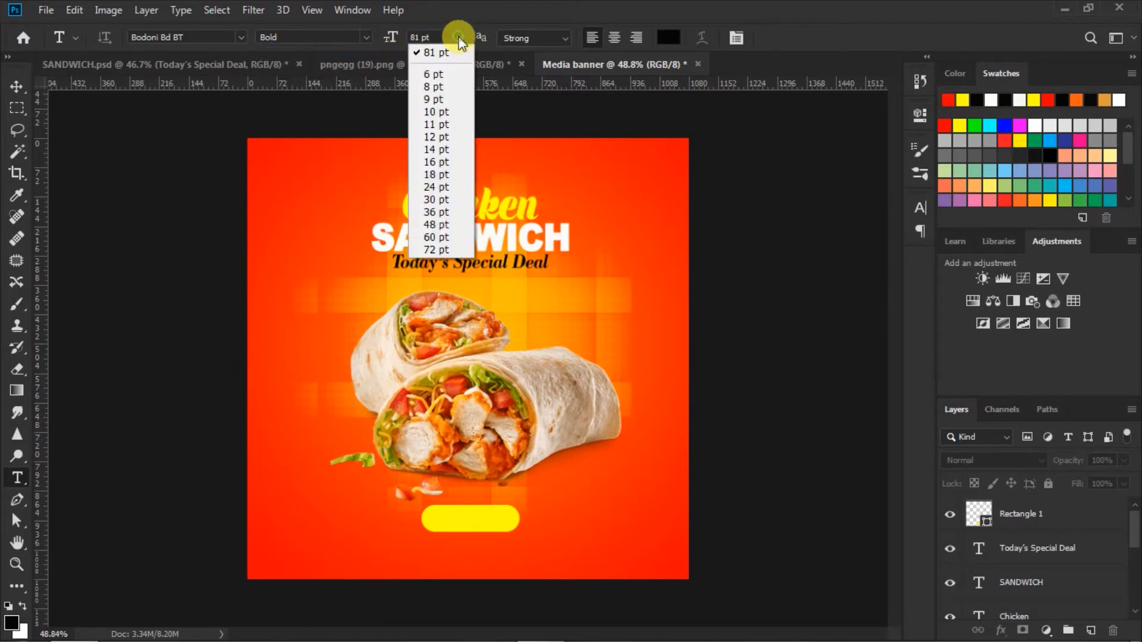
click(433, 186)
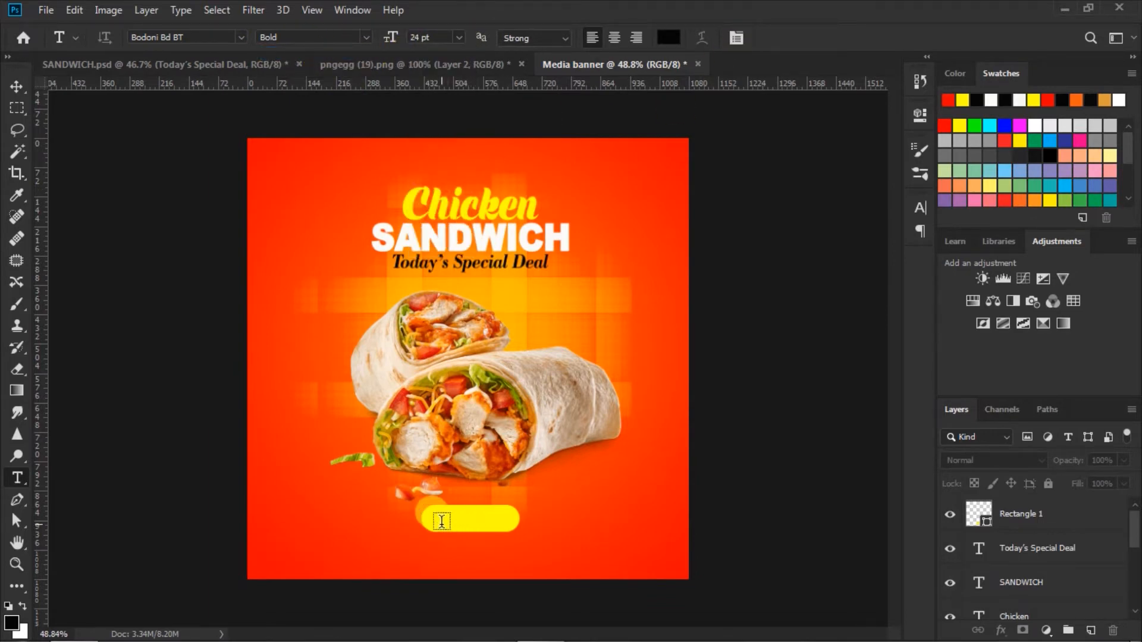
Type ORDER NOW on the yellow button in Faux Bold, then select the button with its label
click(437, 520)
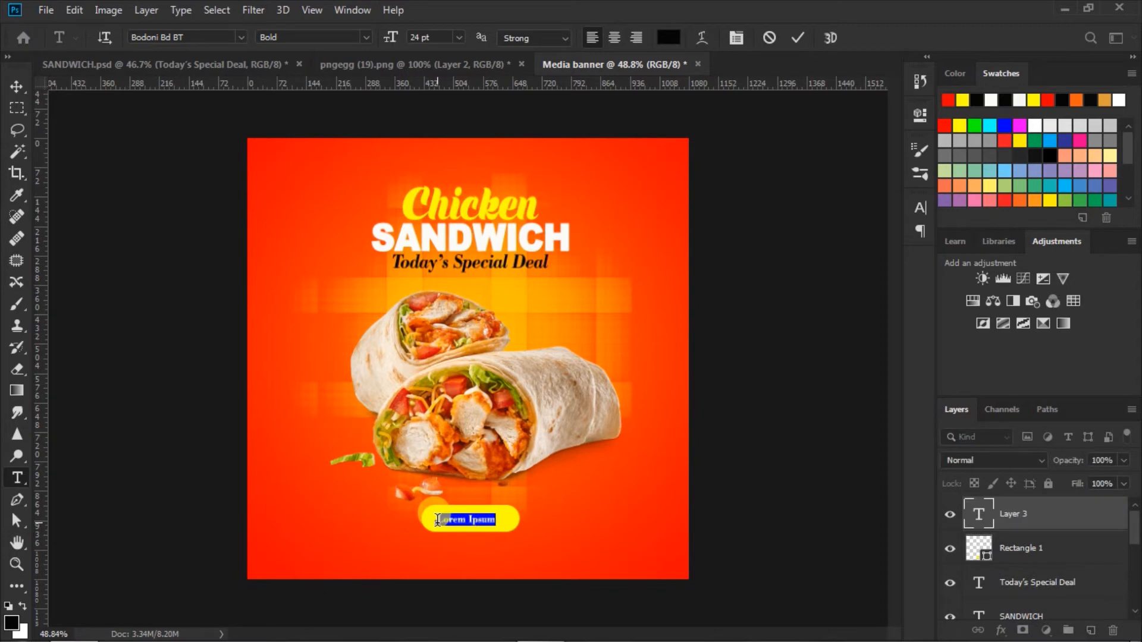
text(OR)
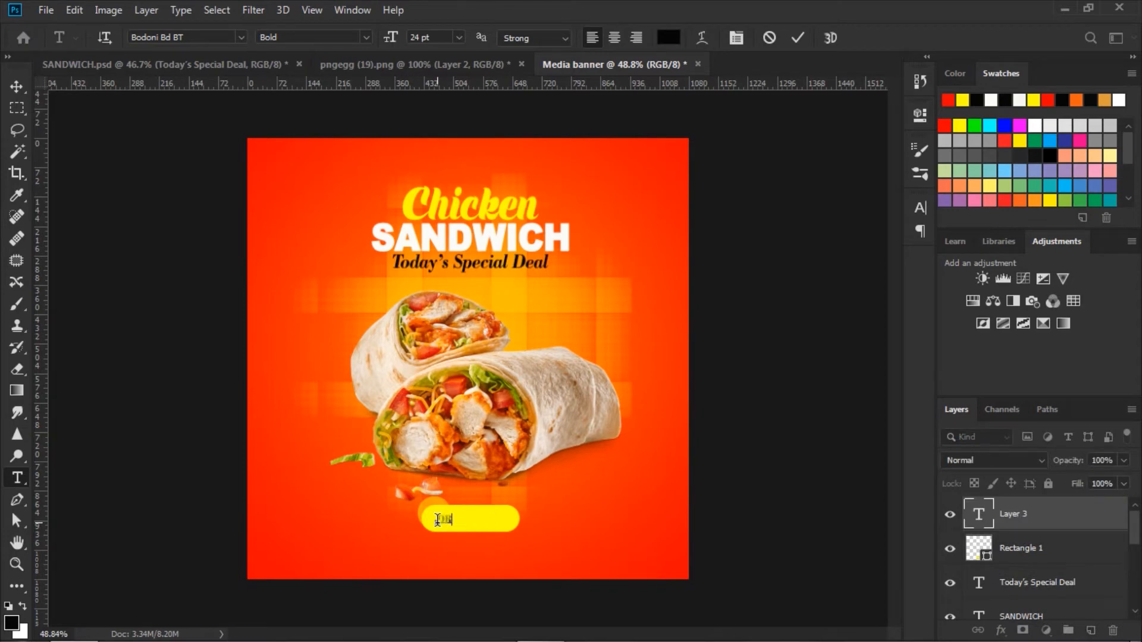
text(DER NOW)
key(ctrl+a)
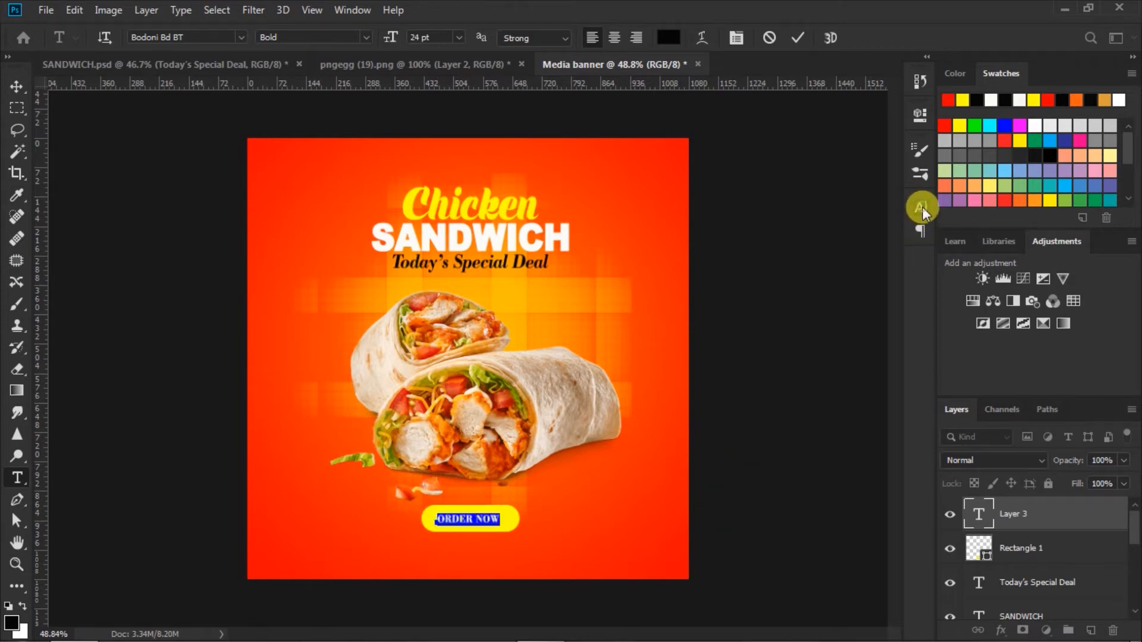
click(920, 207)
click(742, 324)
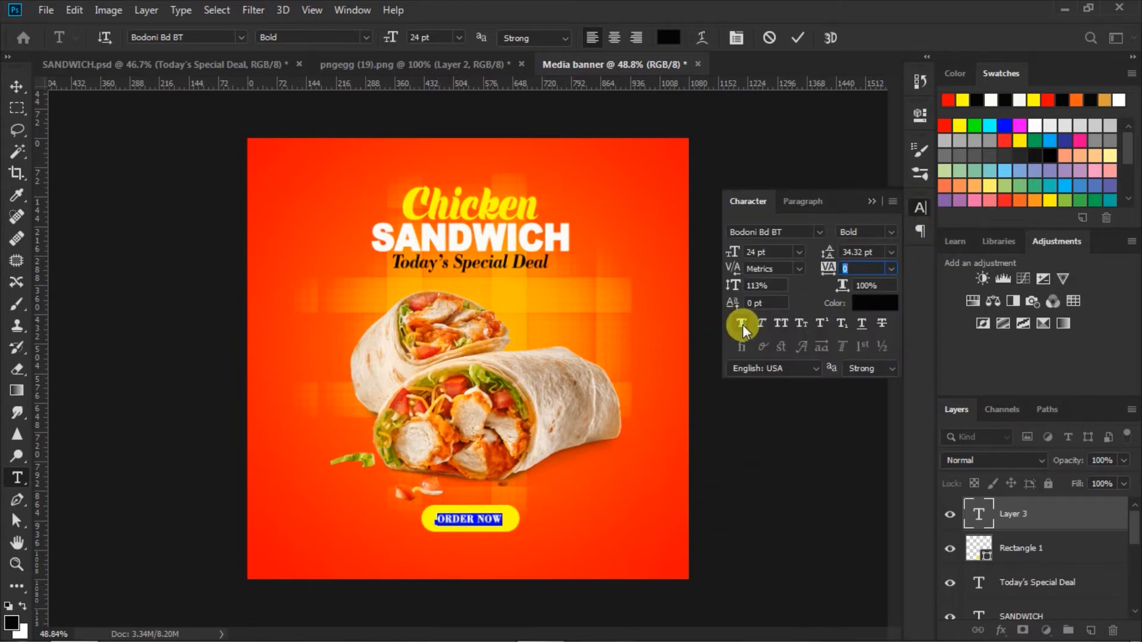
click(797, 37)
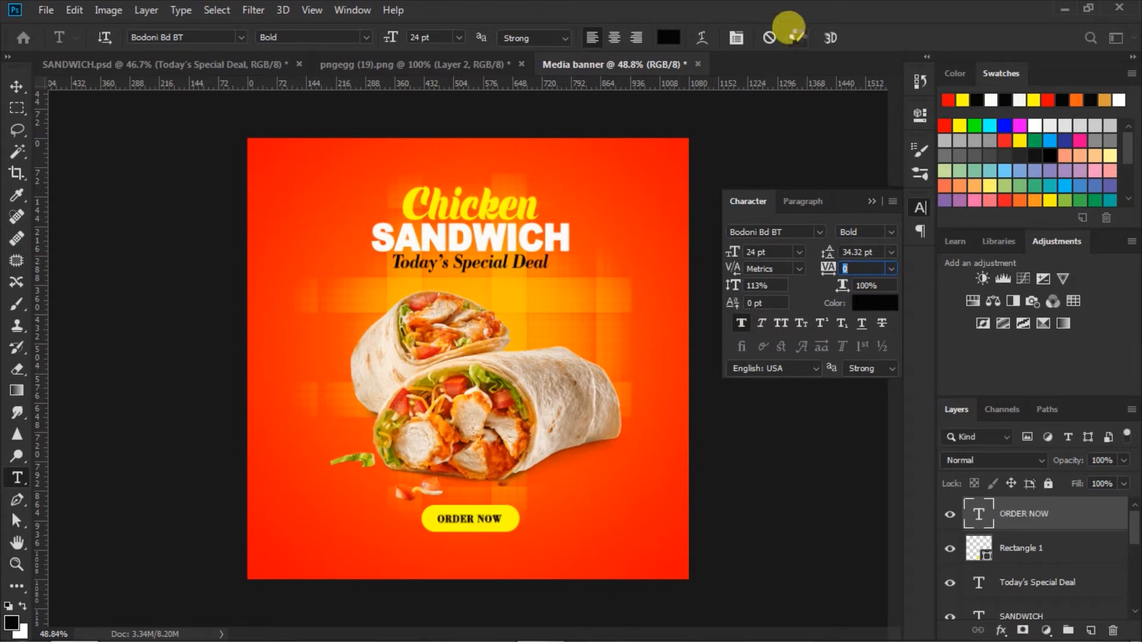
click(869, 204)
click(16, 86)
shift+click(979, 546)
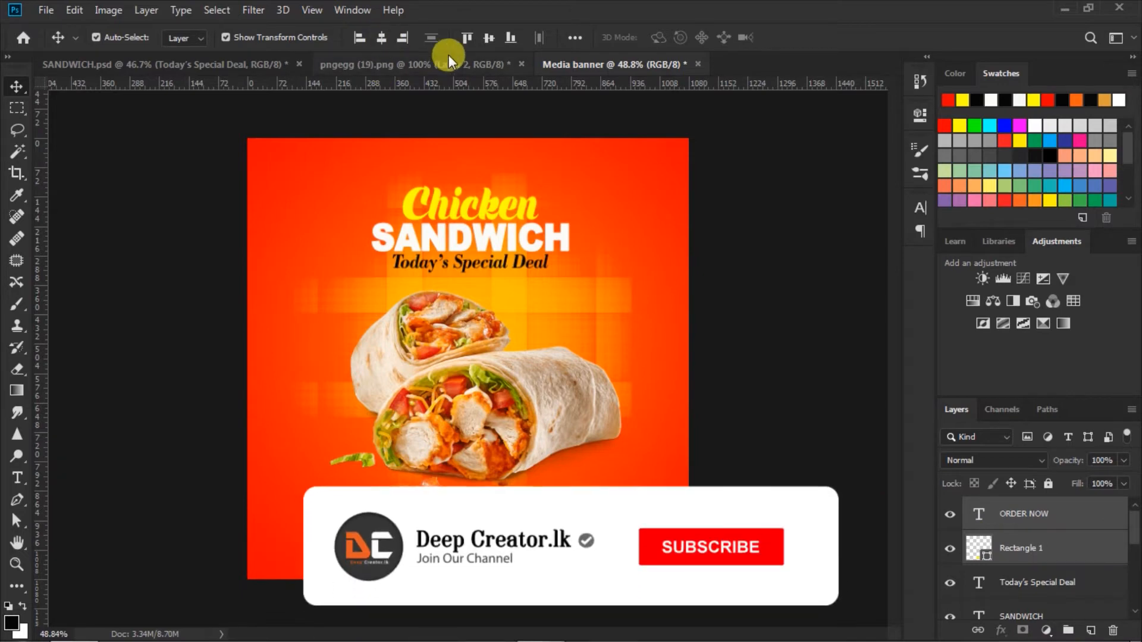
Set the Type tool's text colour to yellow ffff00
click(767, 441)
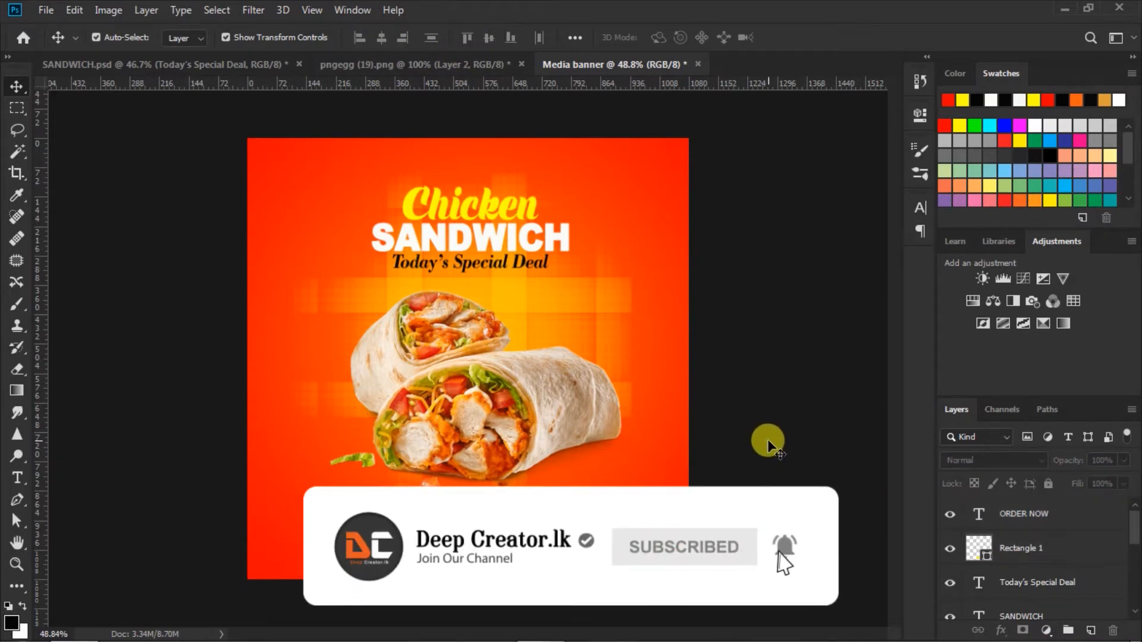
click(17, 478)
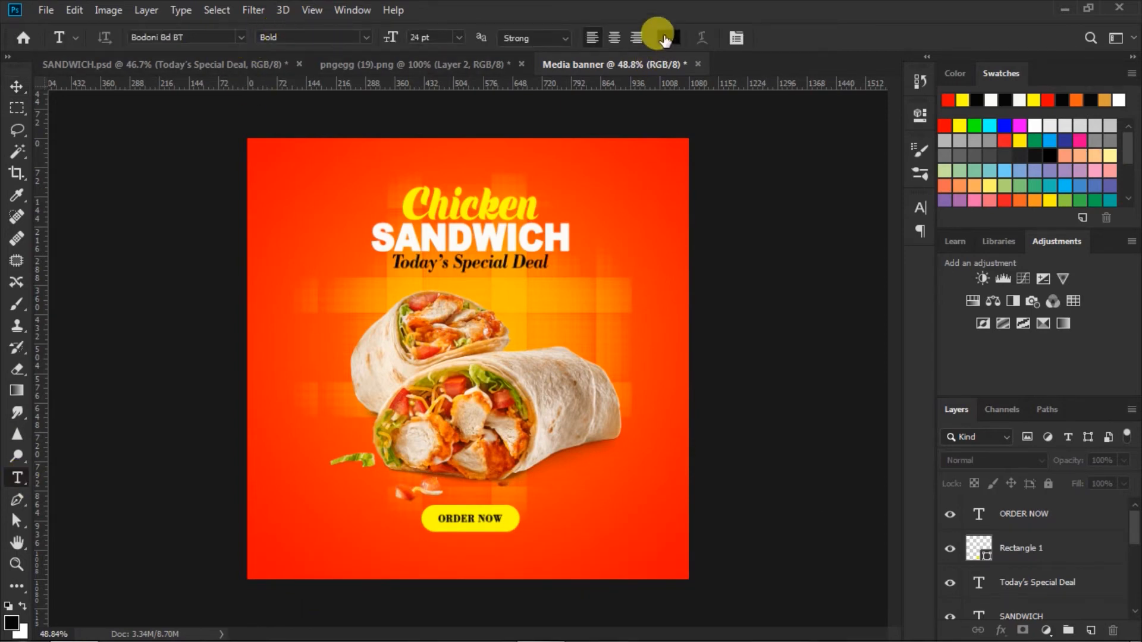
click(664, 40)
click(962, 98)
click(1044, 301)
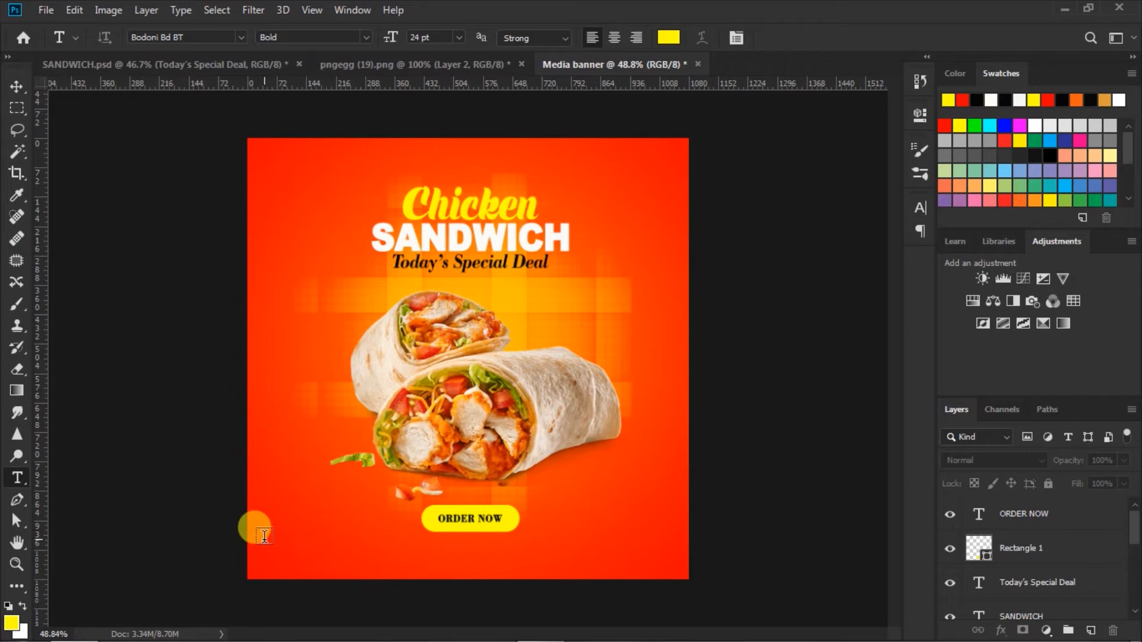
Type FOR DELIVERY over the delivery phone number and make the first line Faux Bold
click(264, 535)
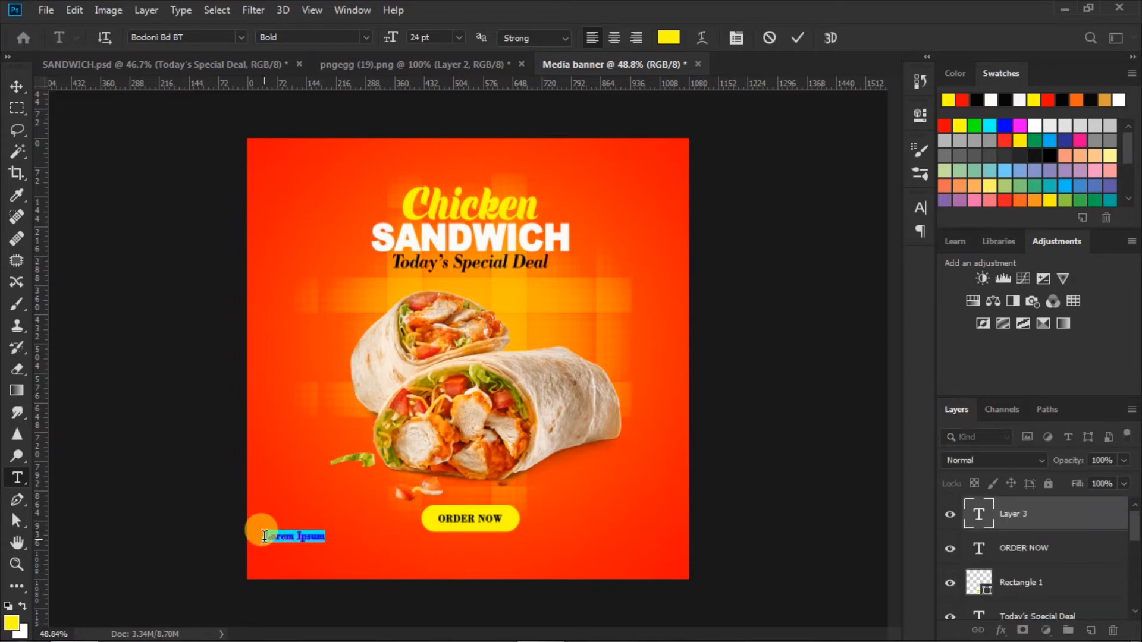
key(BackSpace)
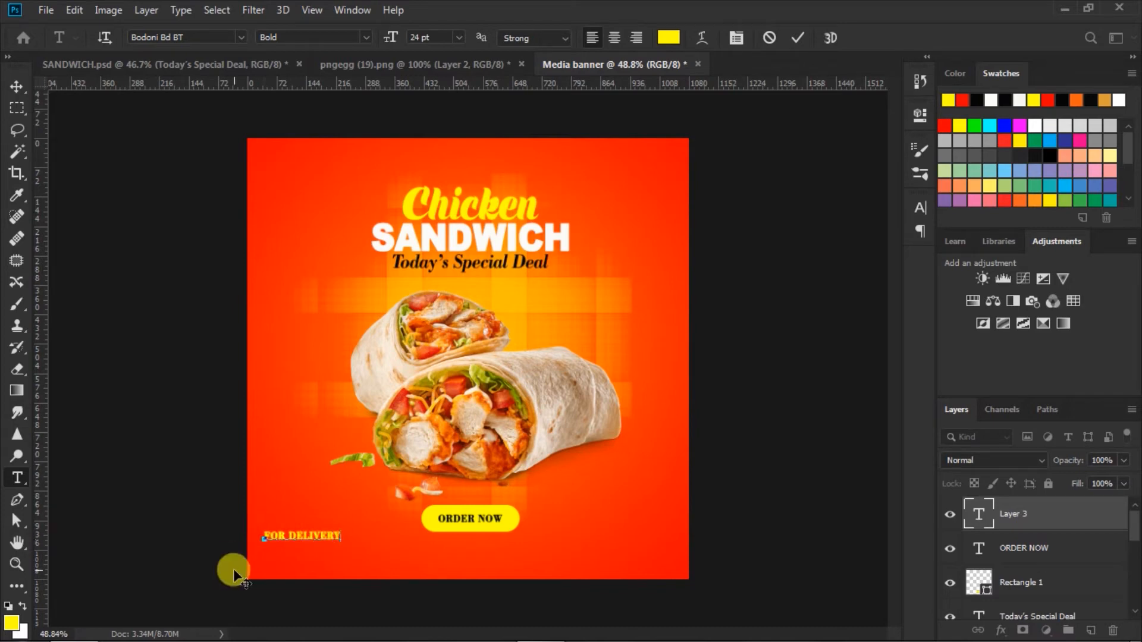
key(Return)
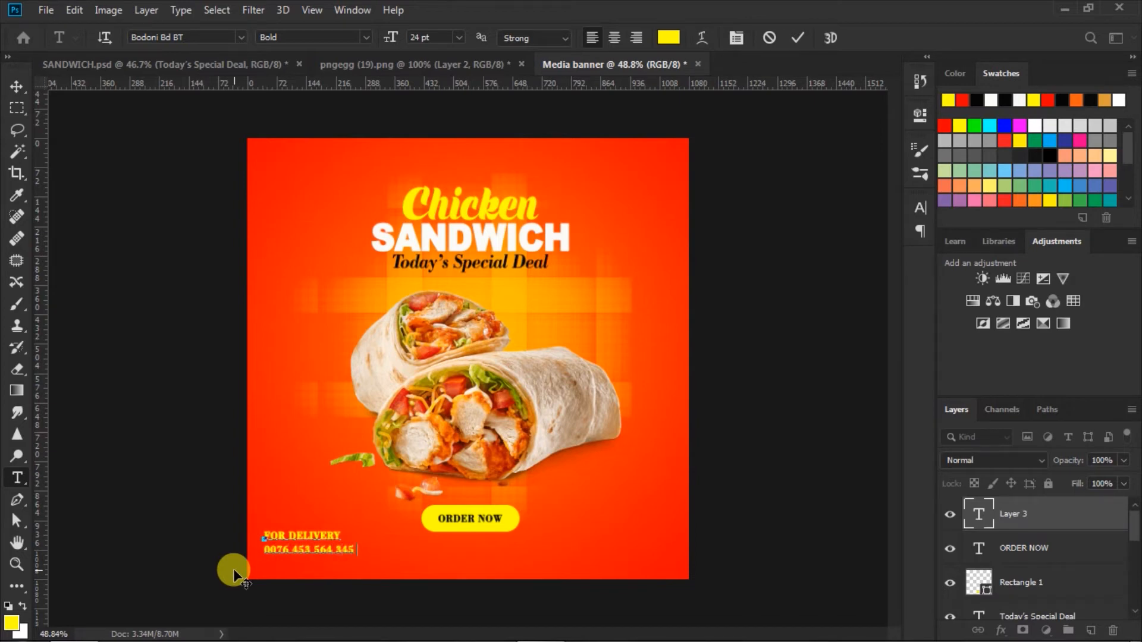
drag(262, 536, 384, 536)
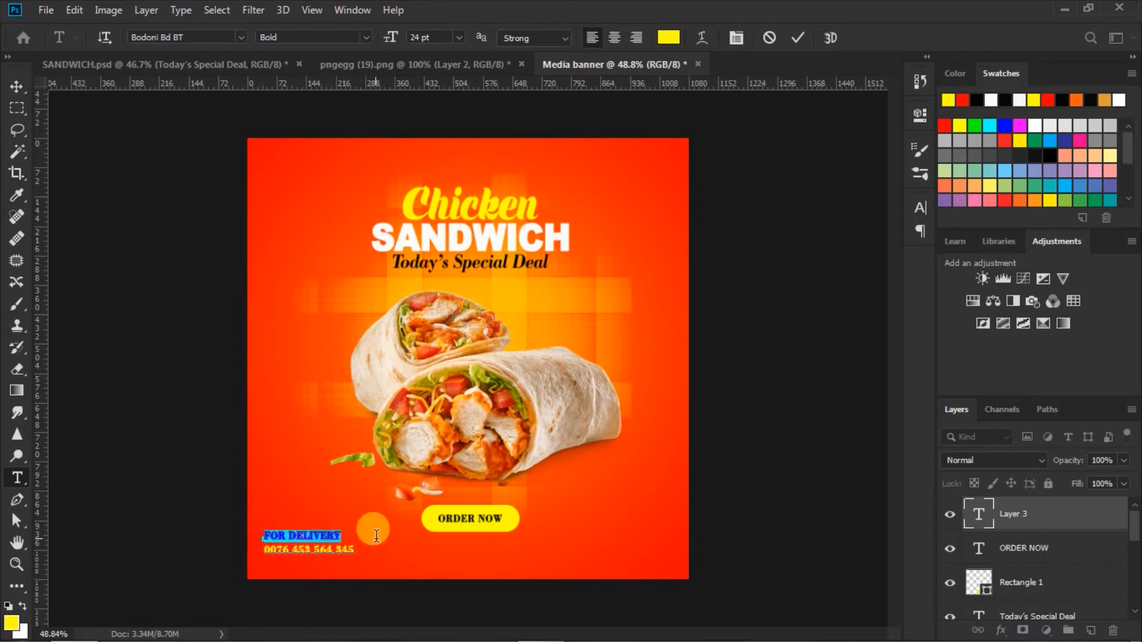
click(920, 207)
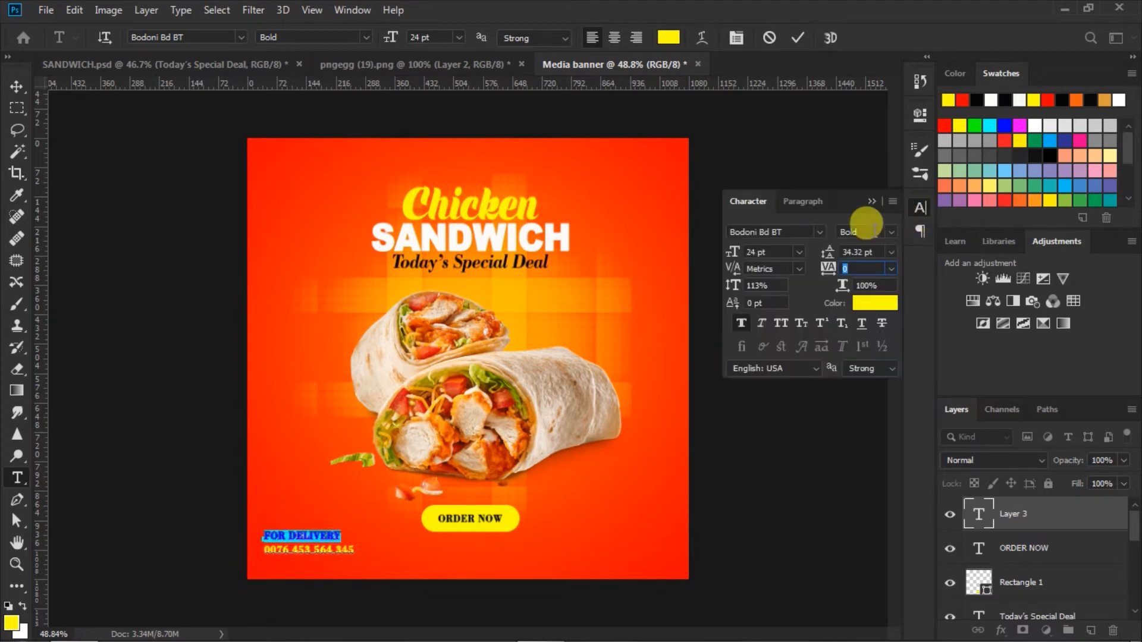
click(742, 323)
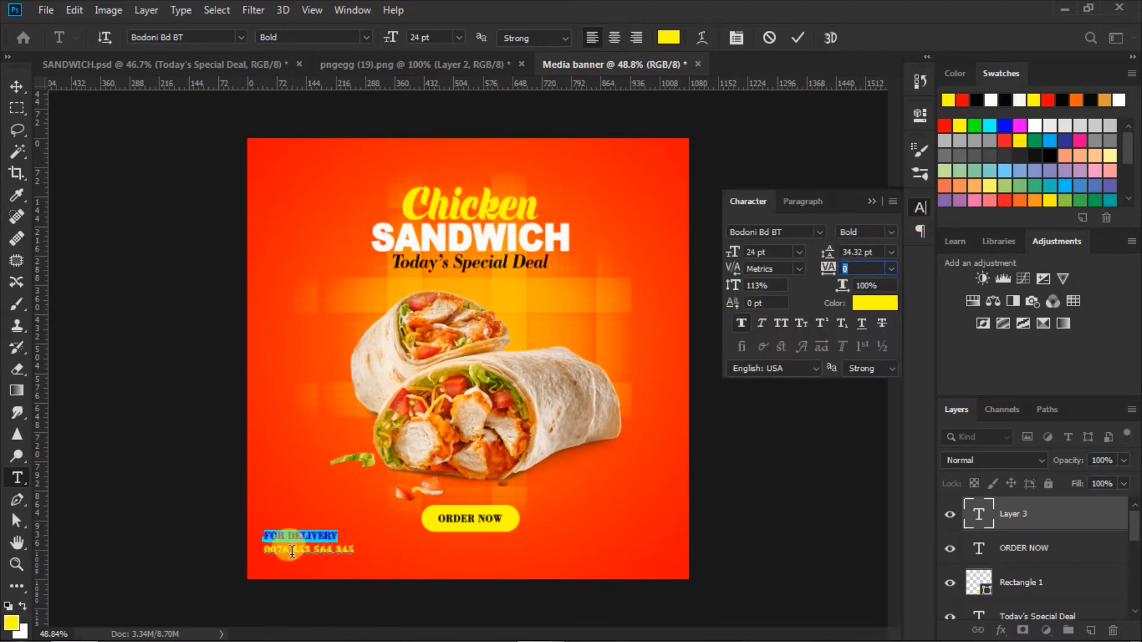
Make the phone number line 30 pt and black
click(266, 550)
drag(265, 550, 434, 549)
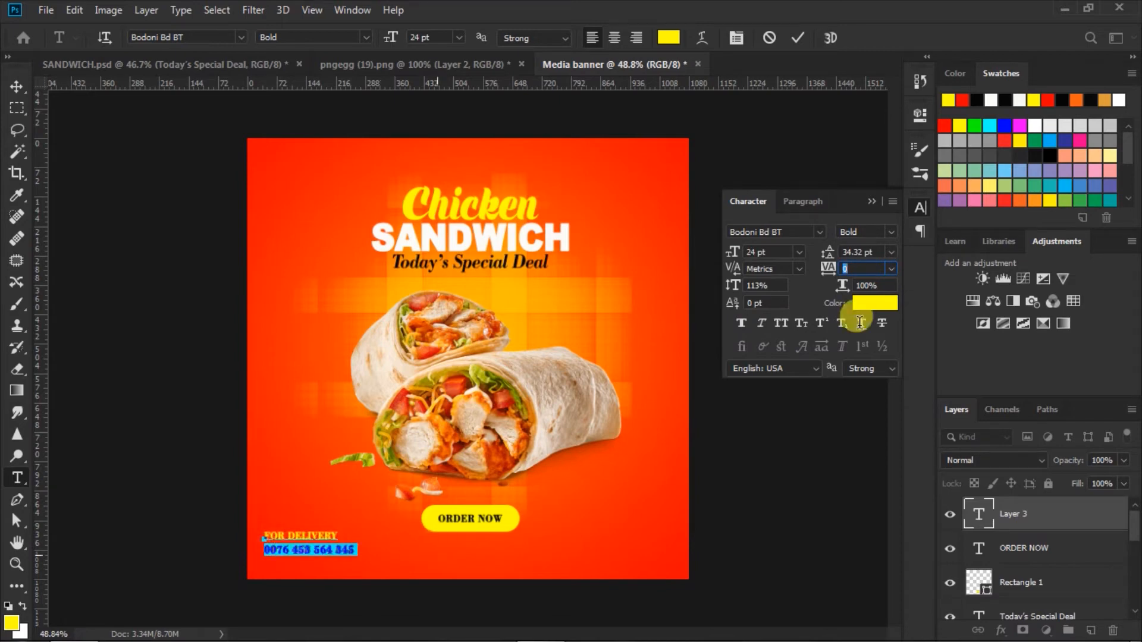
click(800, 252)
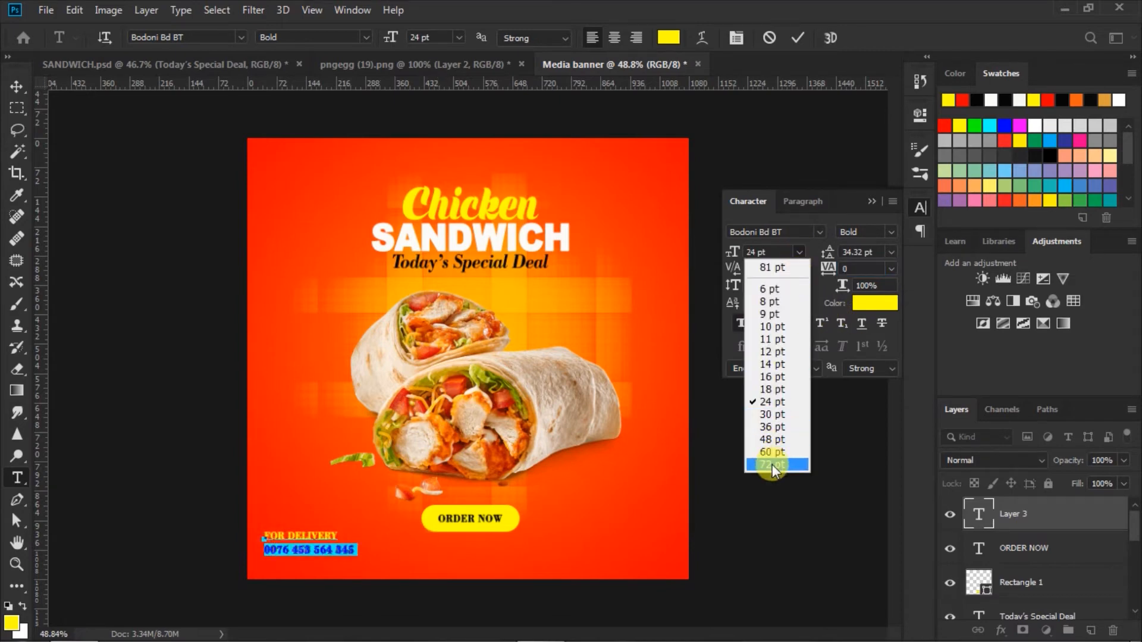
click(768, 414)
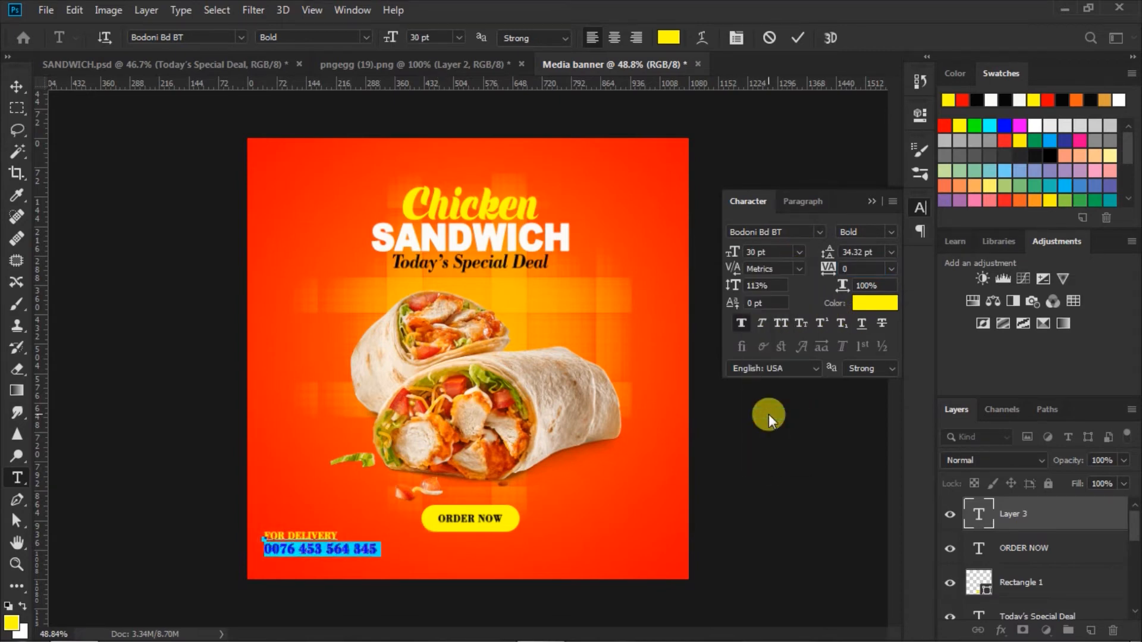
click(866, 304)
click(706, 517)
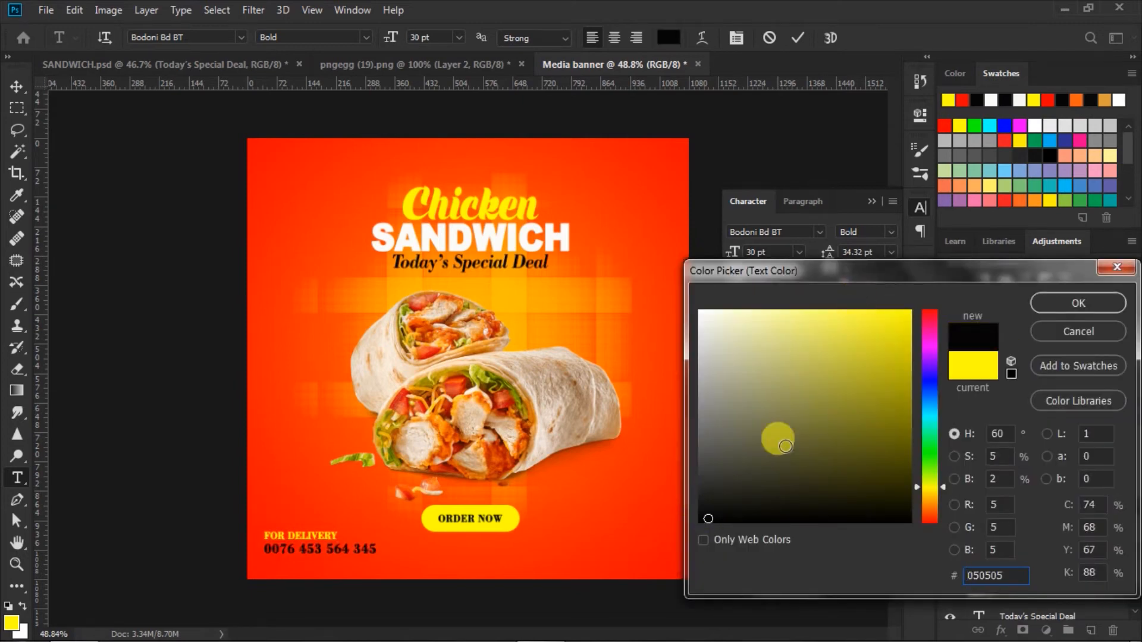
click(1053, 300)
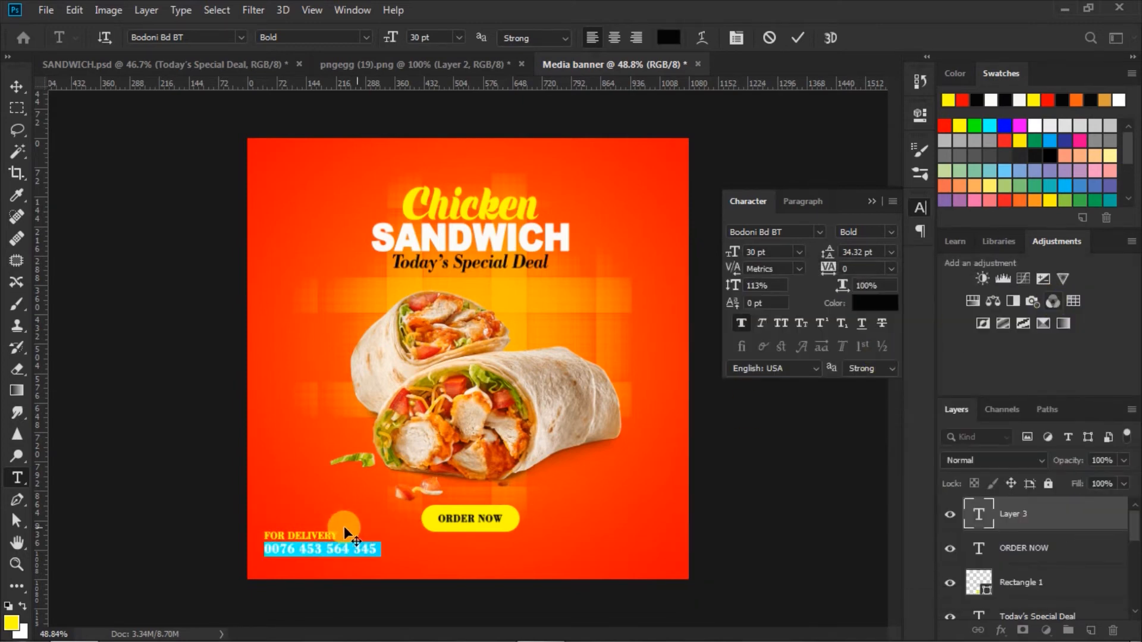
Reduce the leading of both delivery lines and apply Faux Italic
drag(265, 534, 381, 553)
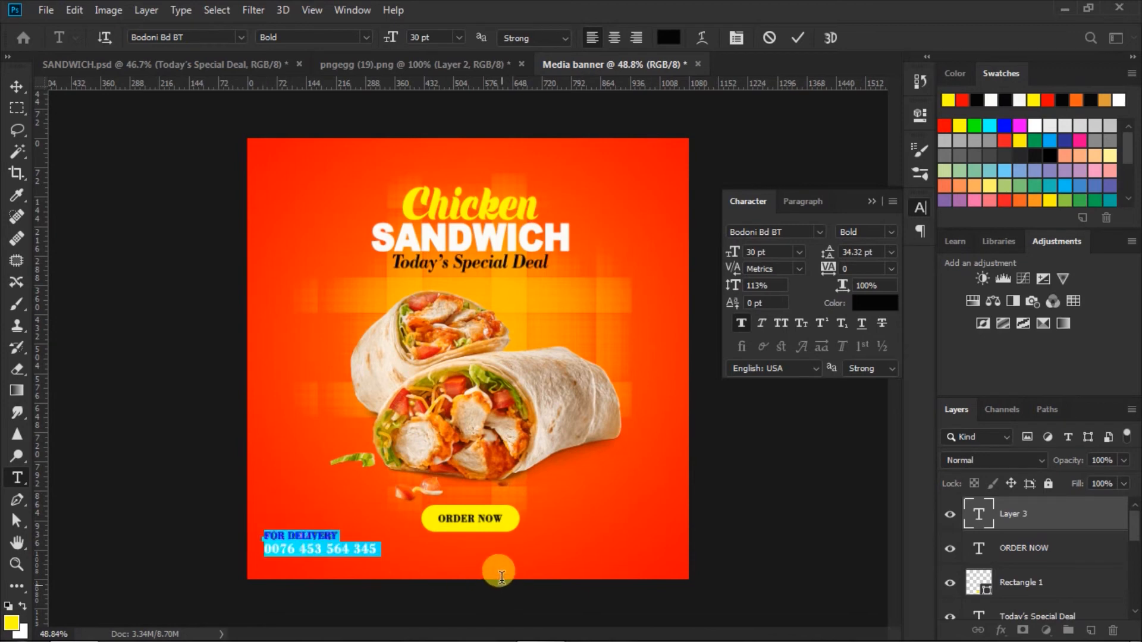
drag(826, 256, 825, 257)
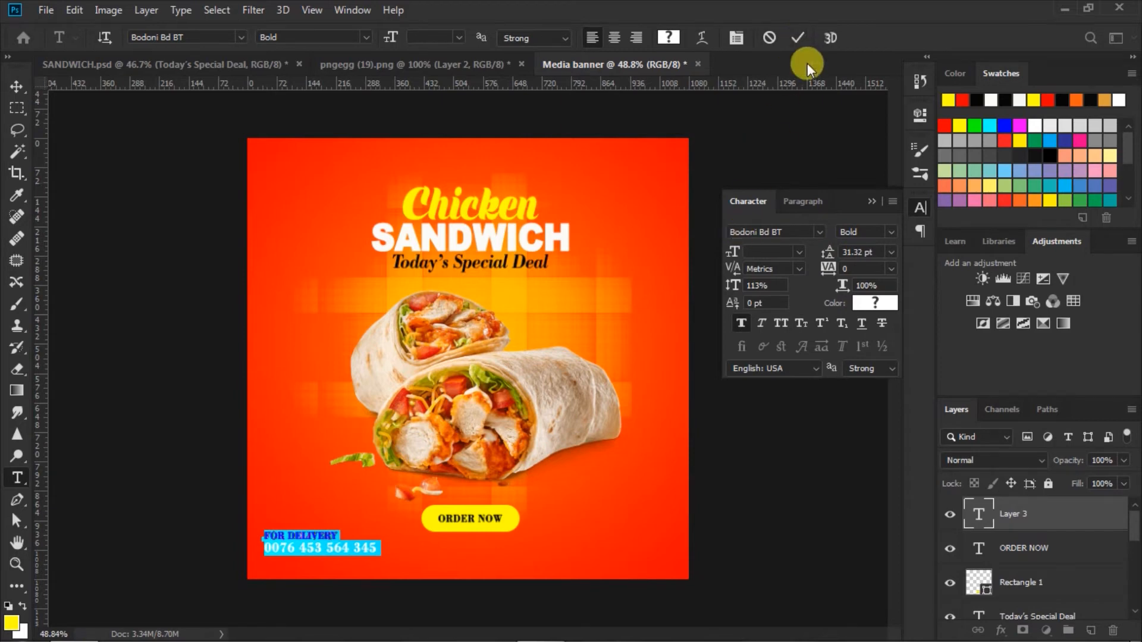
click(763, 323)
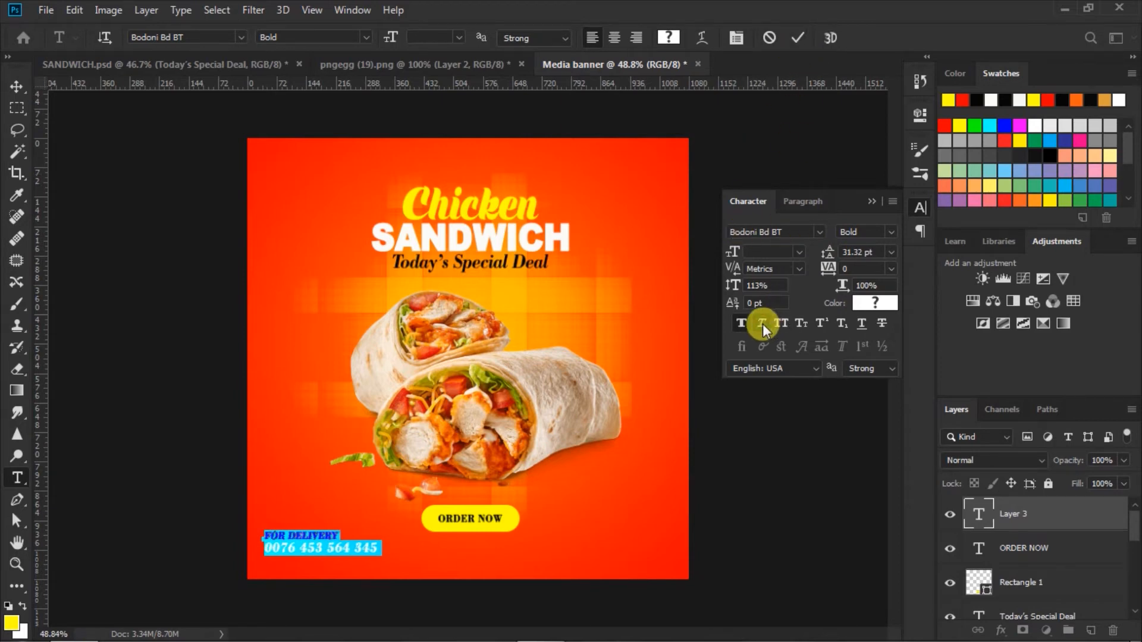
click(794, 39)
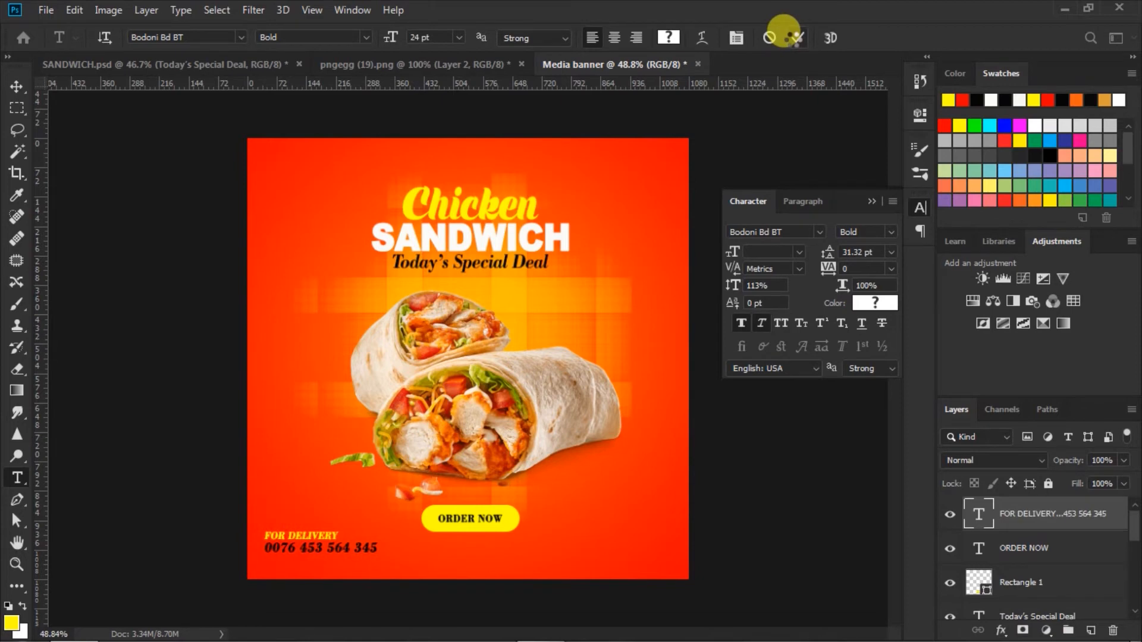
Enlarge the delivery text block to 108.92% and lower it slightly
click(16, 88)
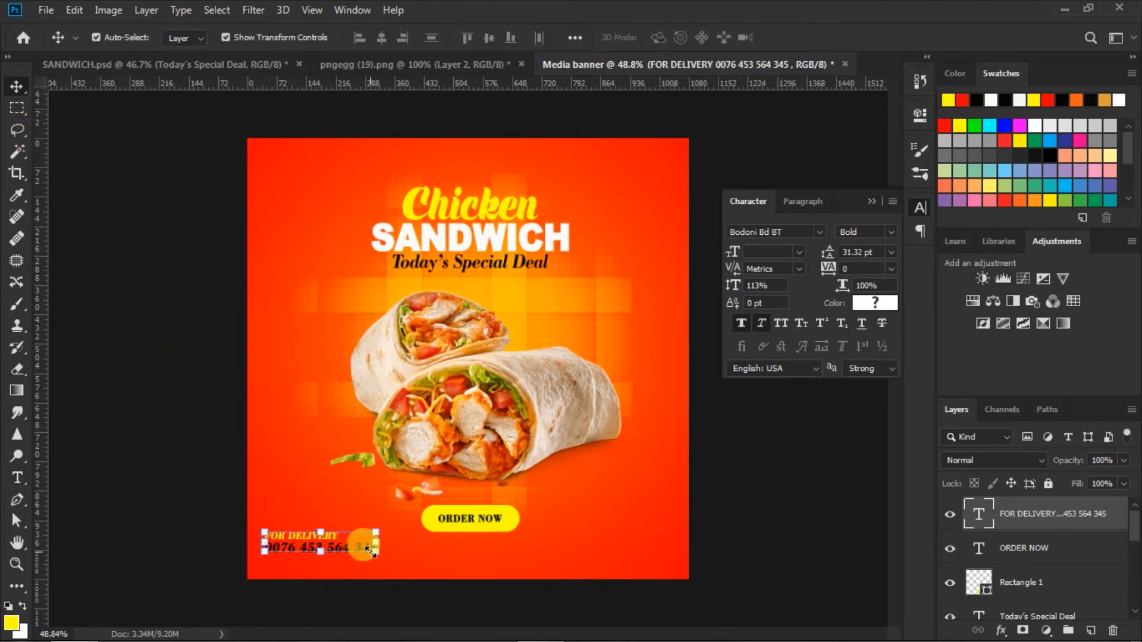
key(ctrl+t)
drag(381, 553, 393, 562)
drag(312, 540, 311, 547)
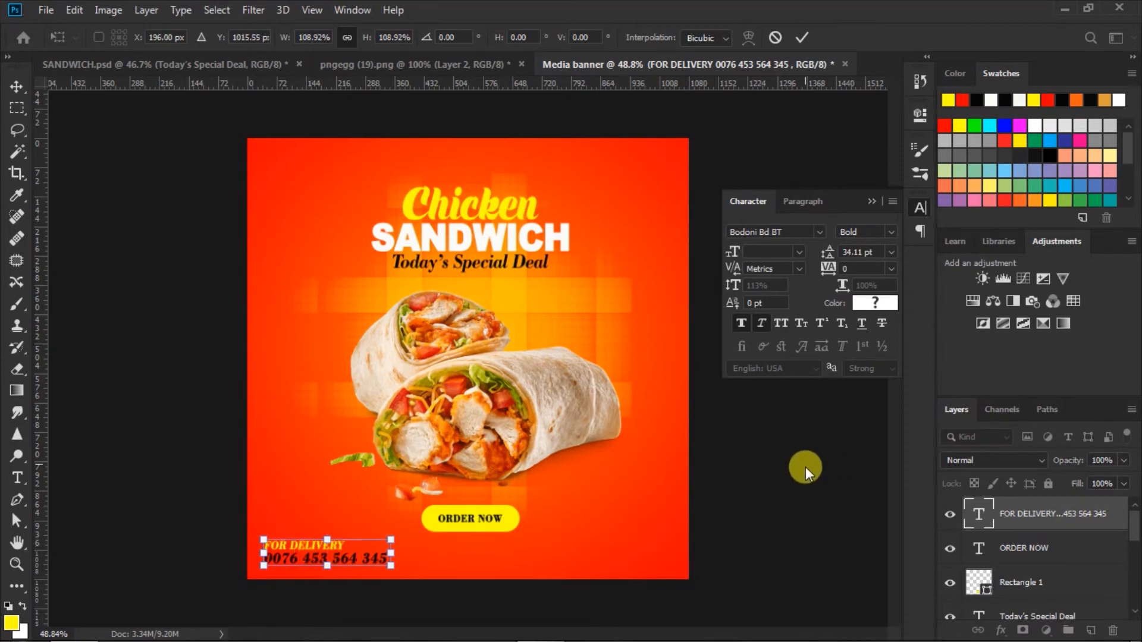
click(800, 37)
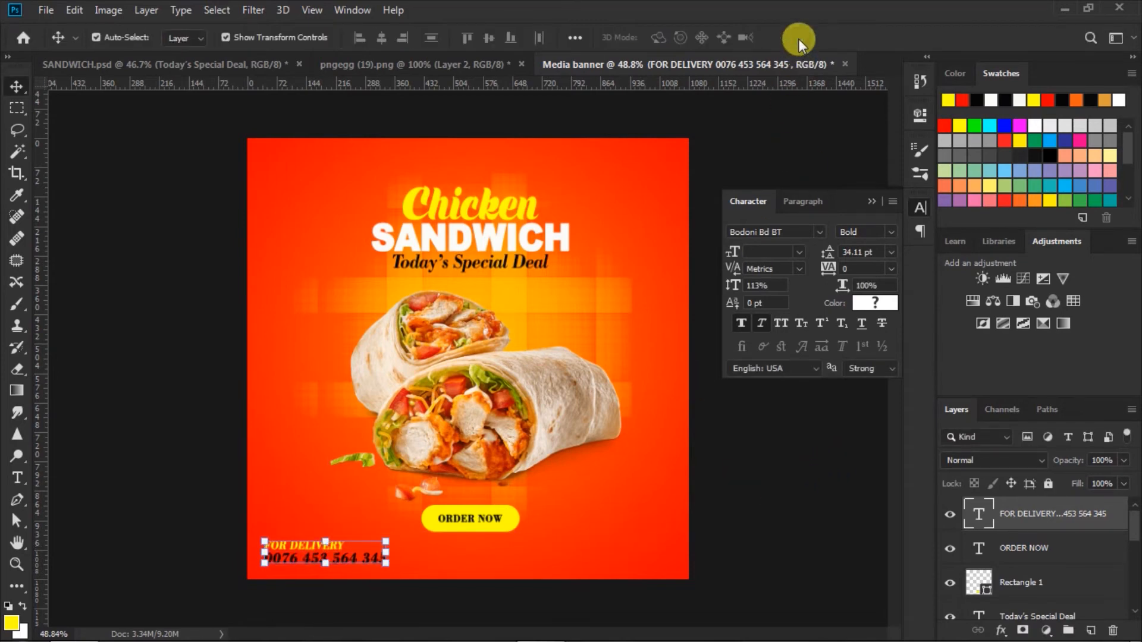
click(871, 201)
click(138, 195)
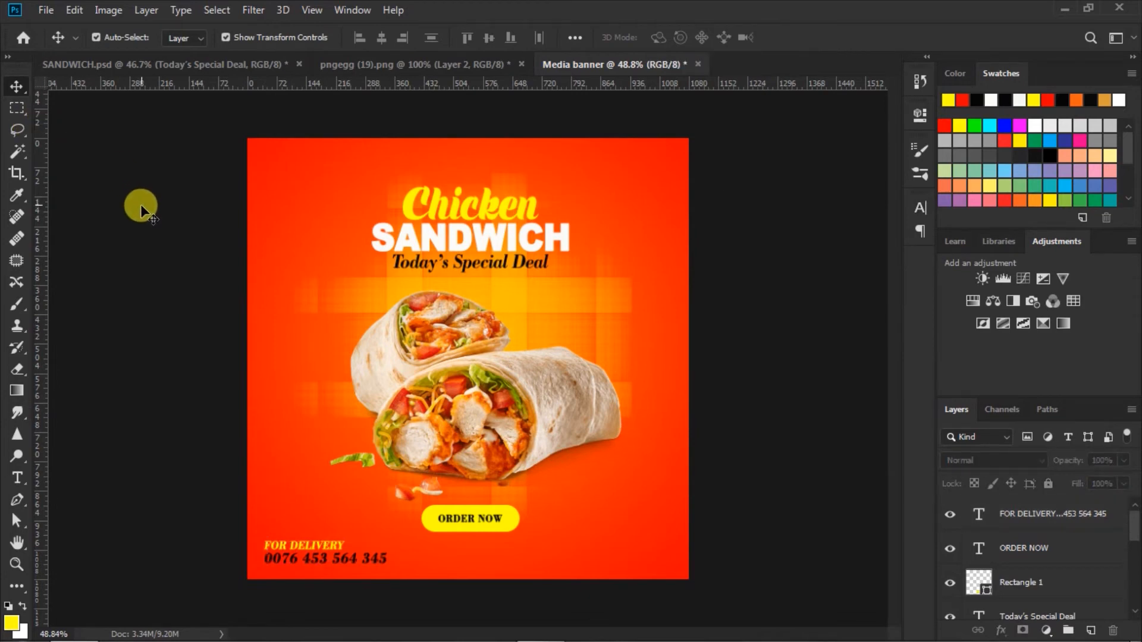
click(18, 481)
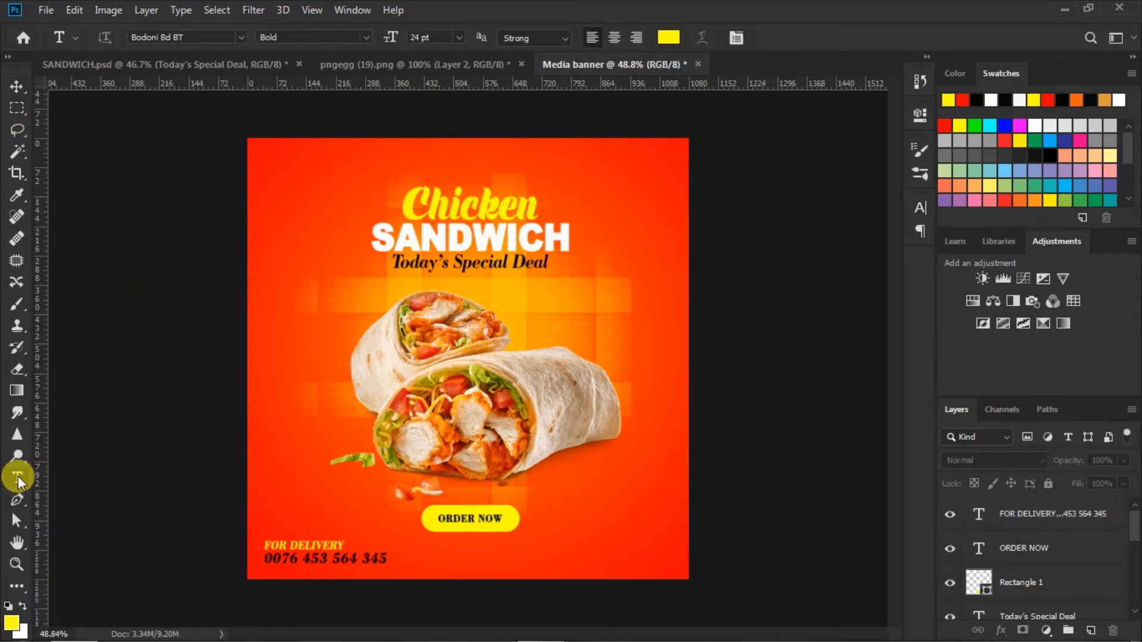
Recolour the SAVE UP TO text black
click(592, 506)
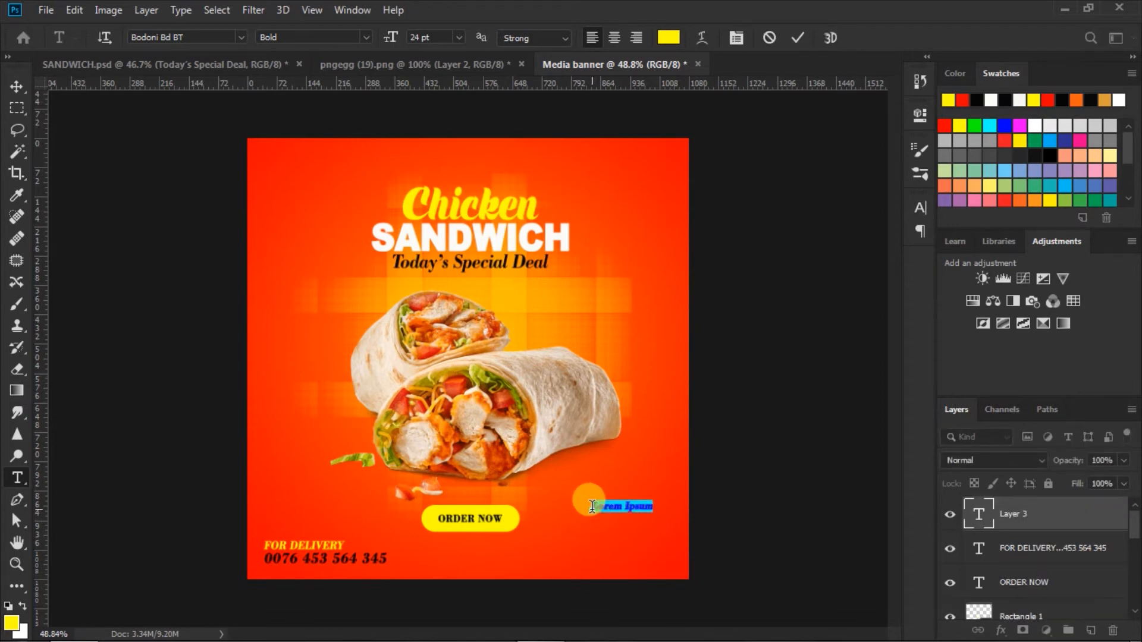
key(BackSpace)
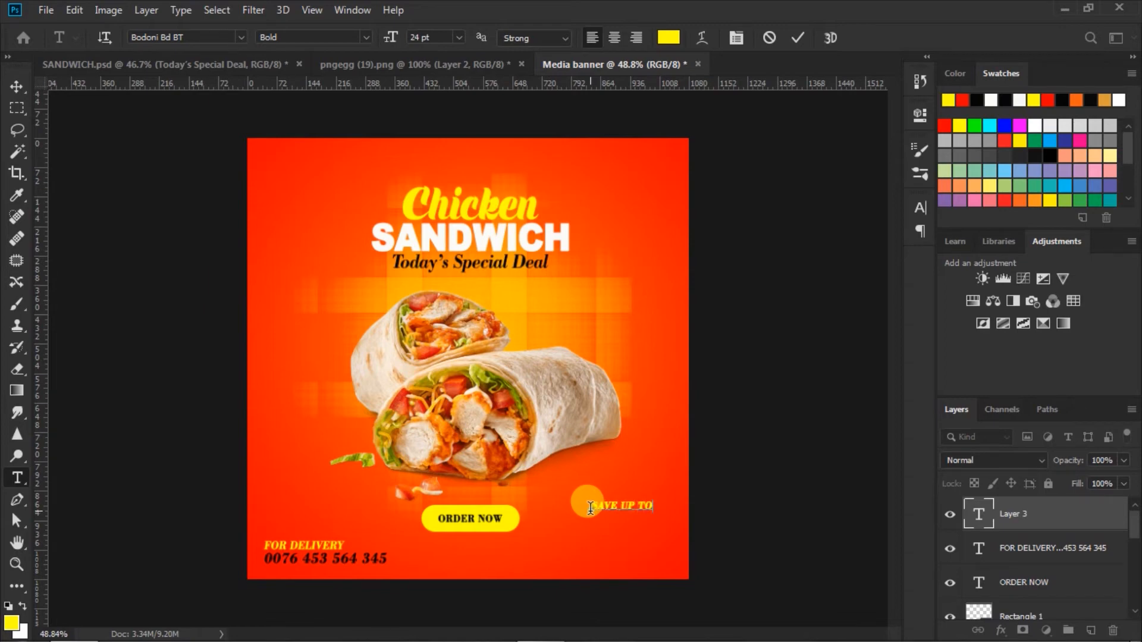
click(796, 39)
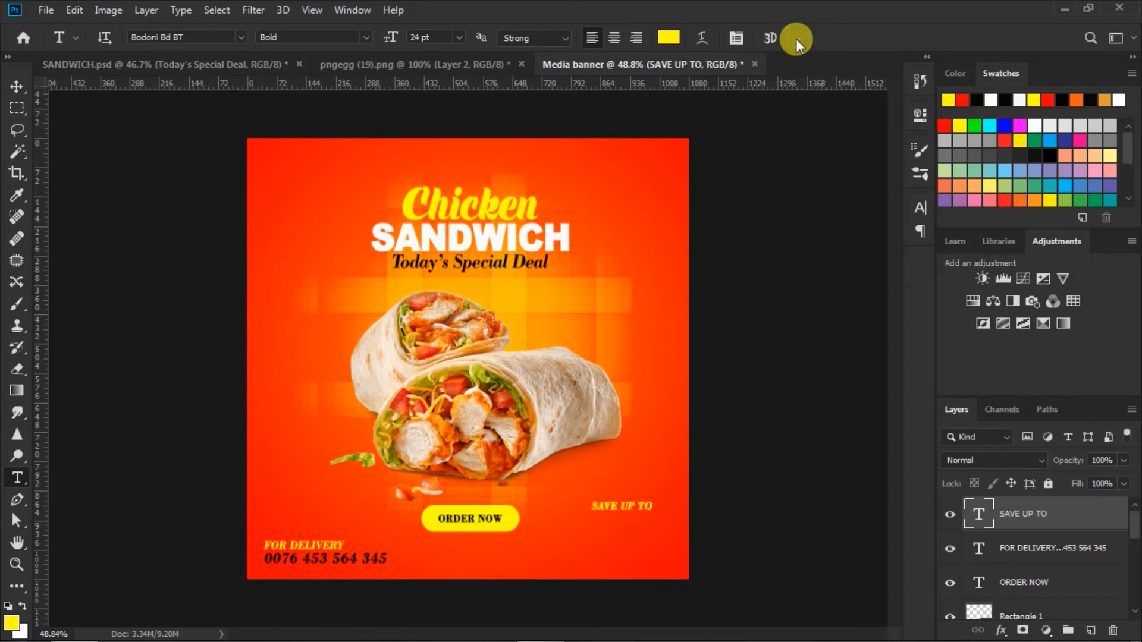
drag(591, 506, 676, 507)
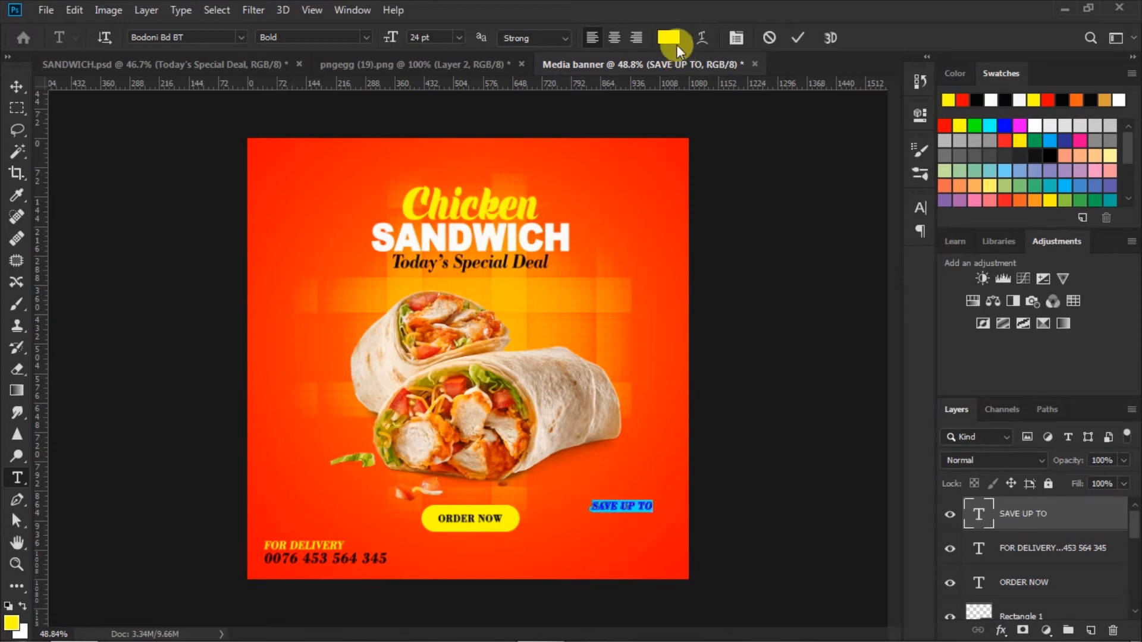
click(668, 37)
click(707, 519)
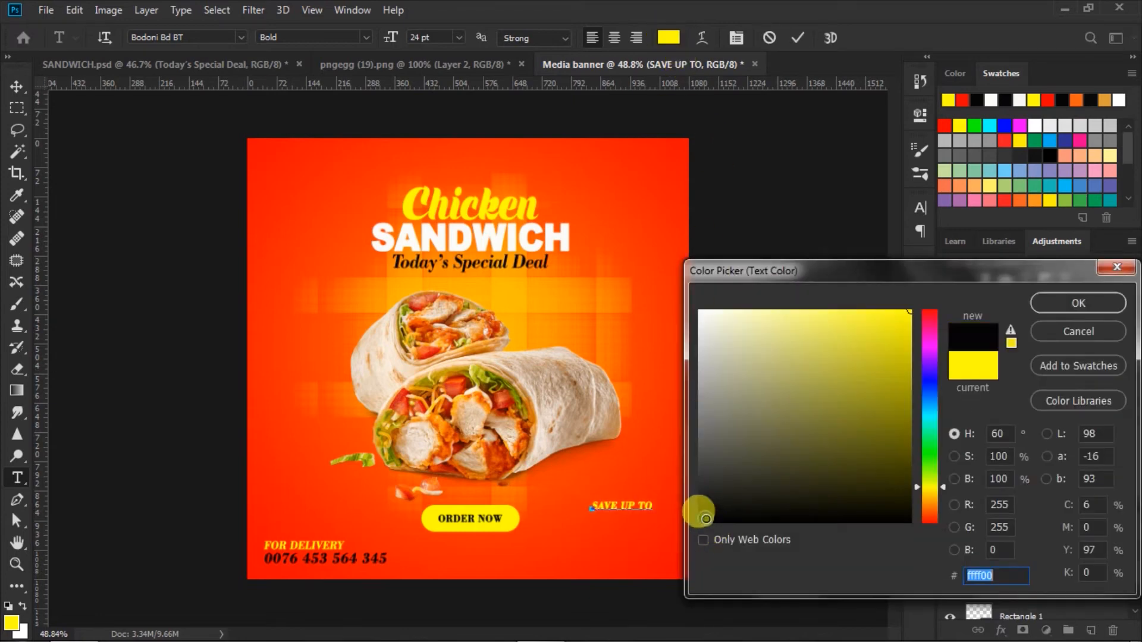
click(1055, 302)
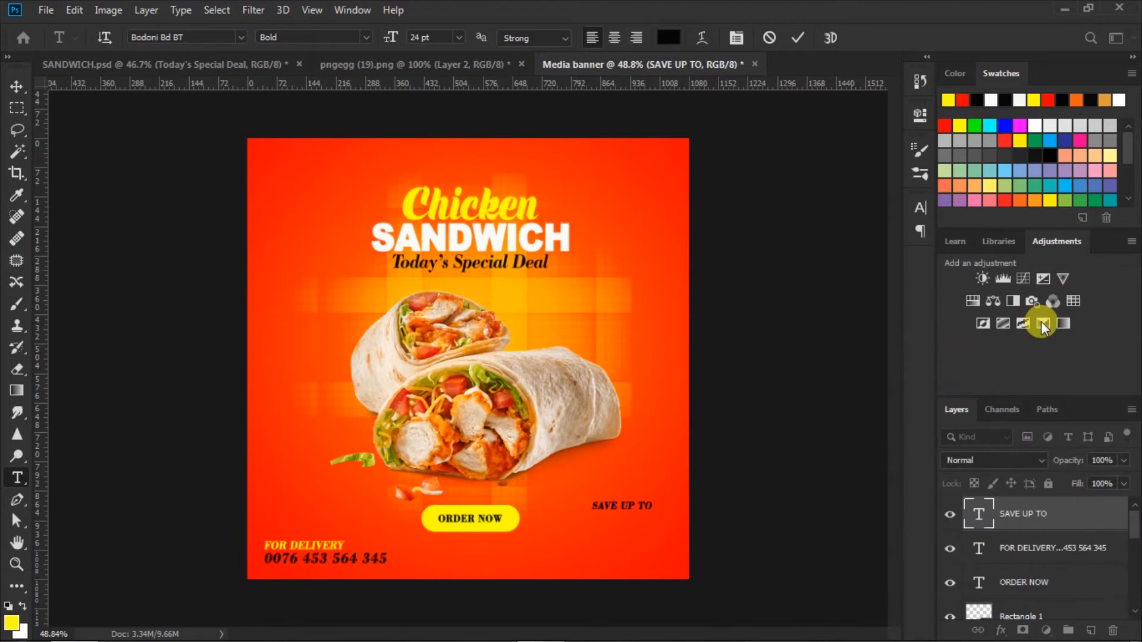
click(795, 38)
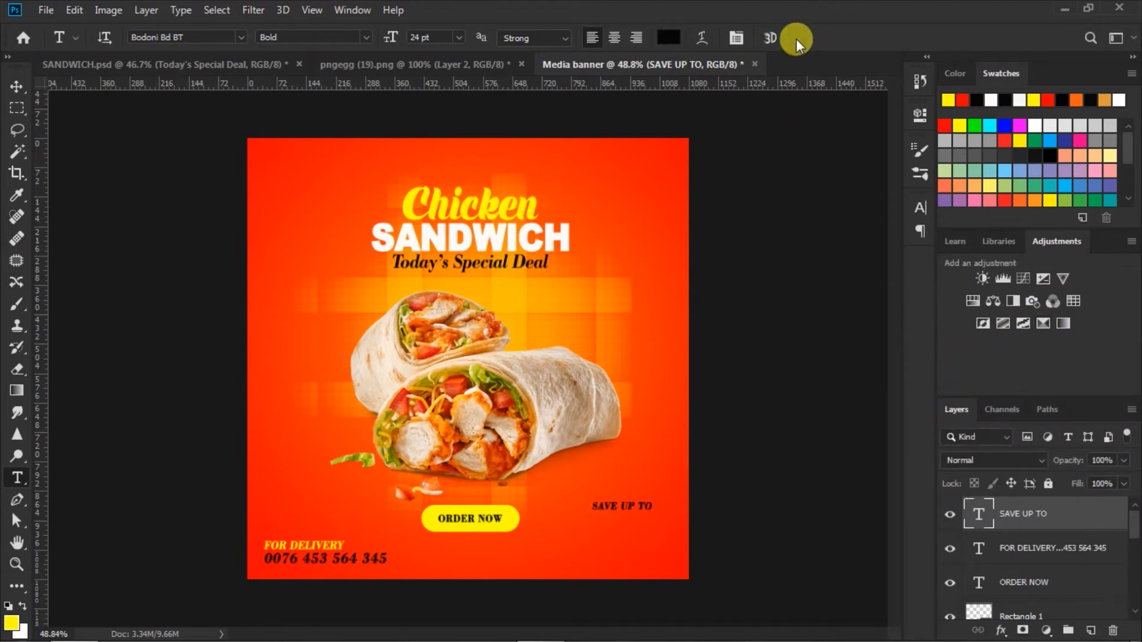
Nudge SAVE UP TO slightly upward on the banner
click(16, 87)
click(628, 502)
drag(628, 505, 630, 501)
click(754, 476)
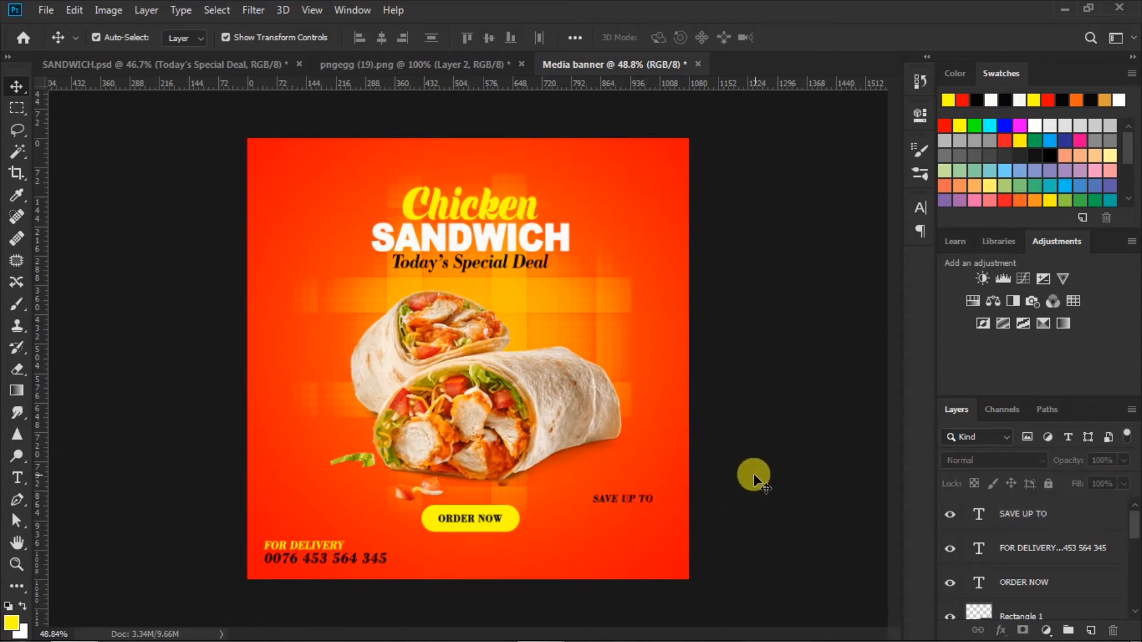
click(17, 478)
click(457, 41)
Type a 72 pt yellow 50% below SAVE UP TO
click(428, 256)
click(668, 36)
click(948, 101)
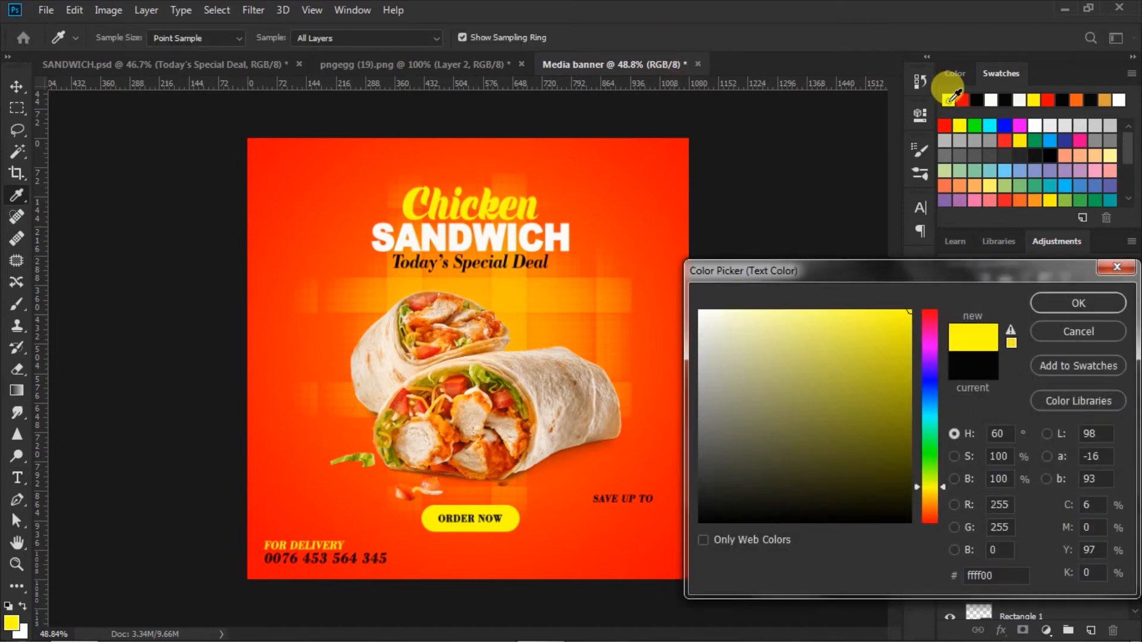
click(1044, 302)
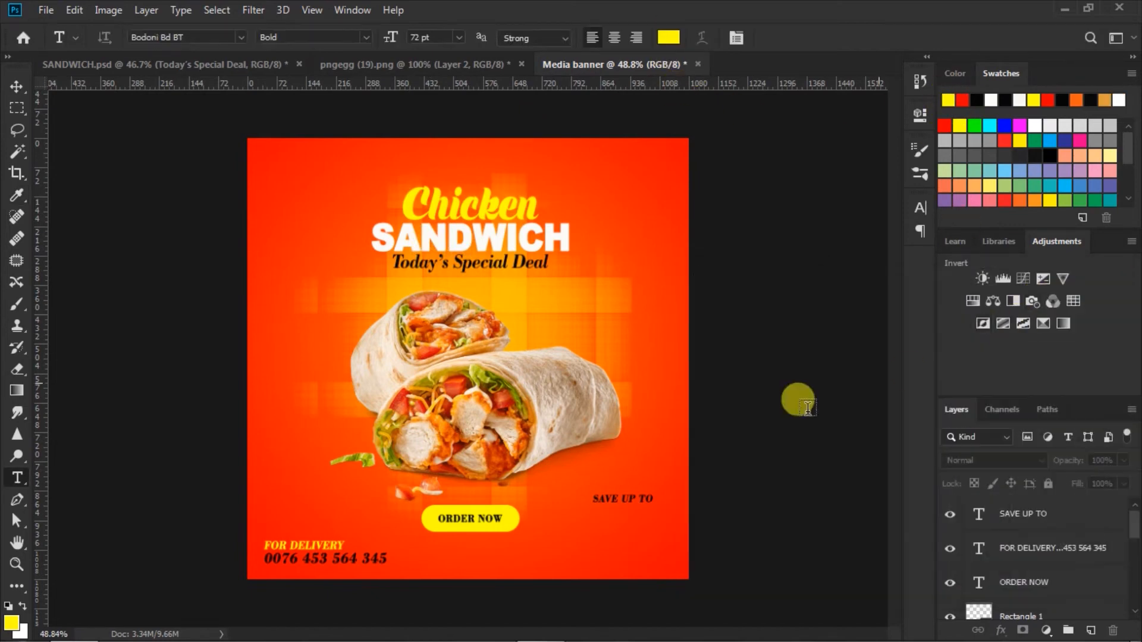
click(573, 521)
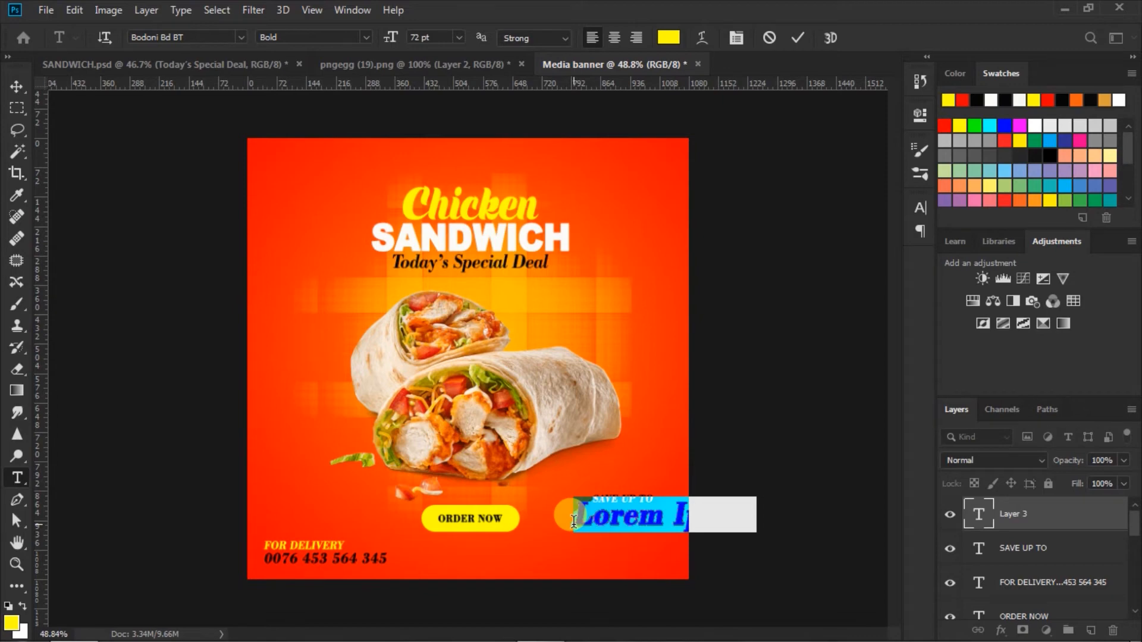
text(50)
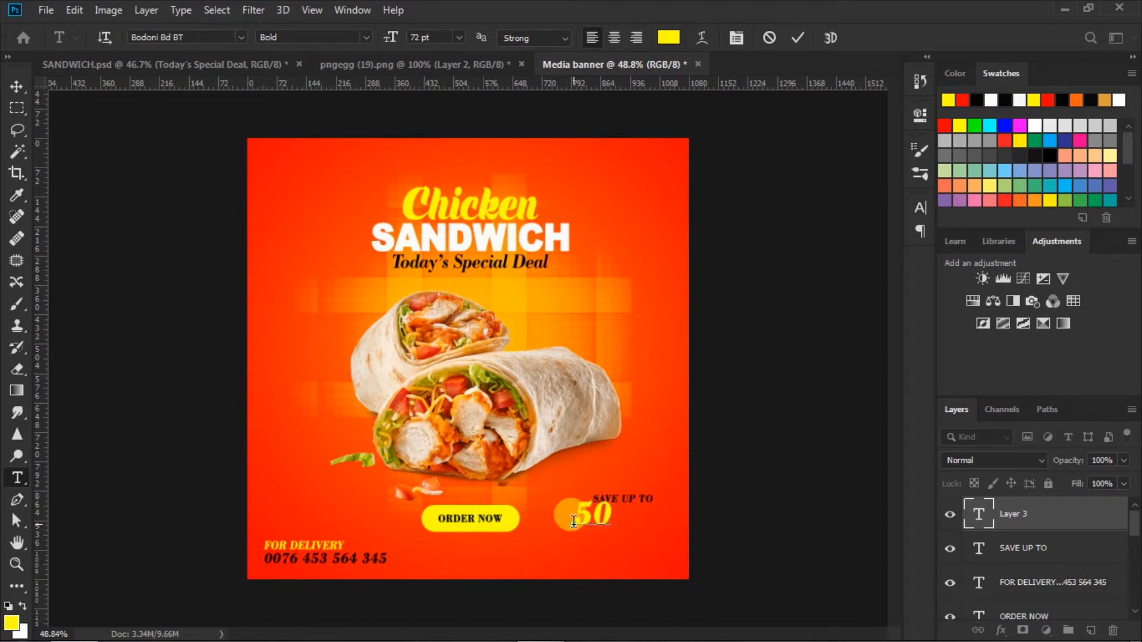
text(%)
Tighten the 50% tracking to -40
drag(573, 521, 741, 530)
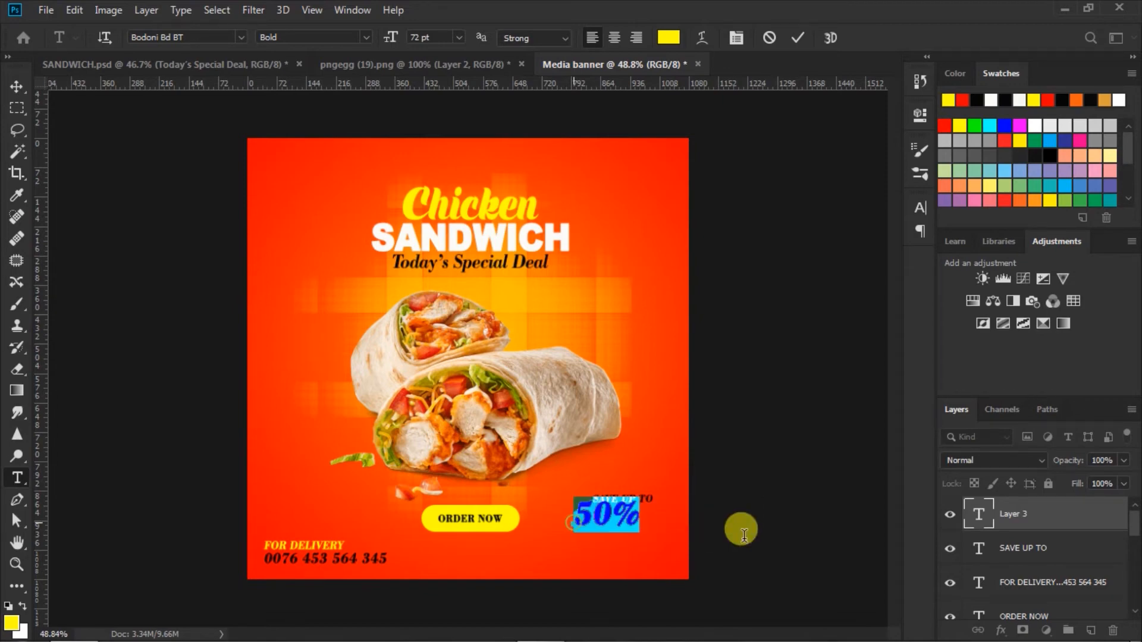
click(921, 208)
click(829, 267)
drag(829, 271, 820, 265)
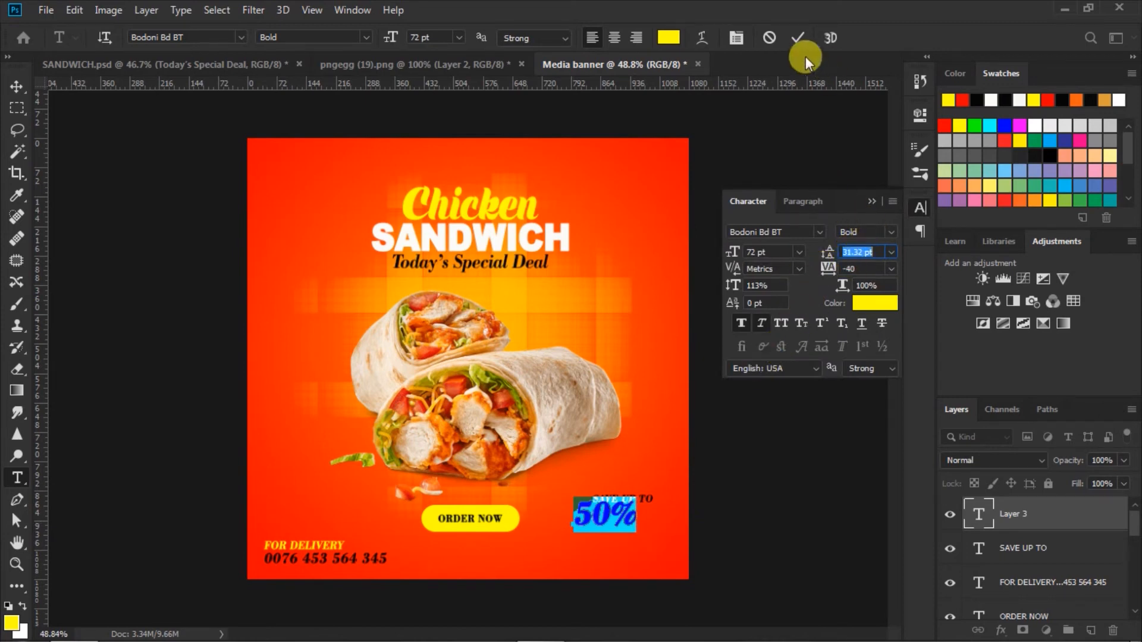
click(795, 37)
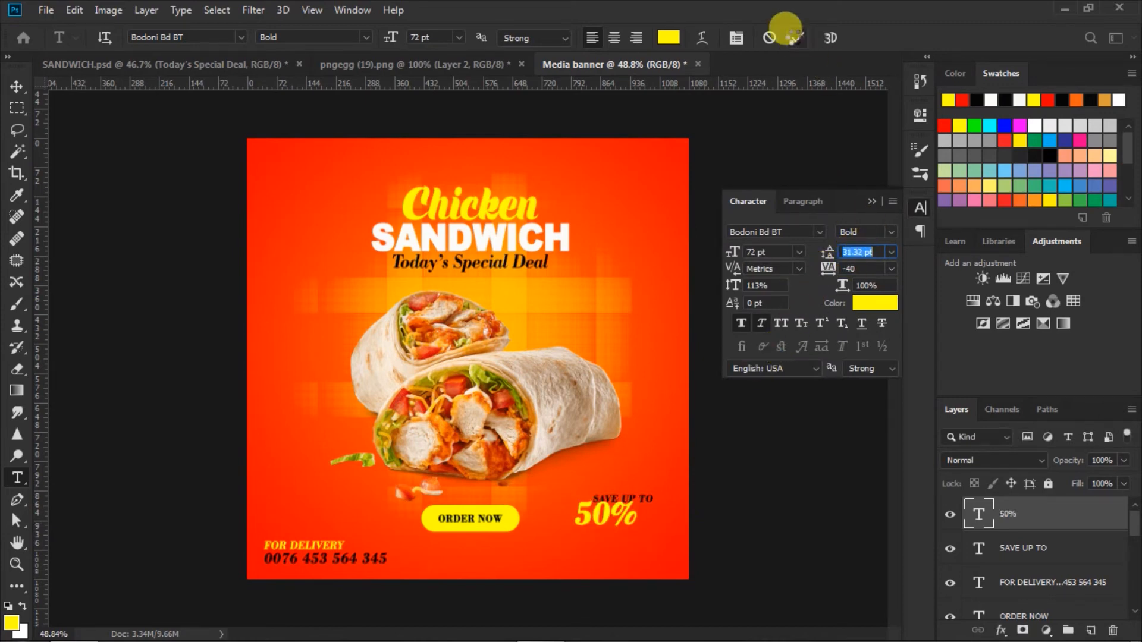
click(872, 200)
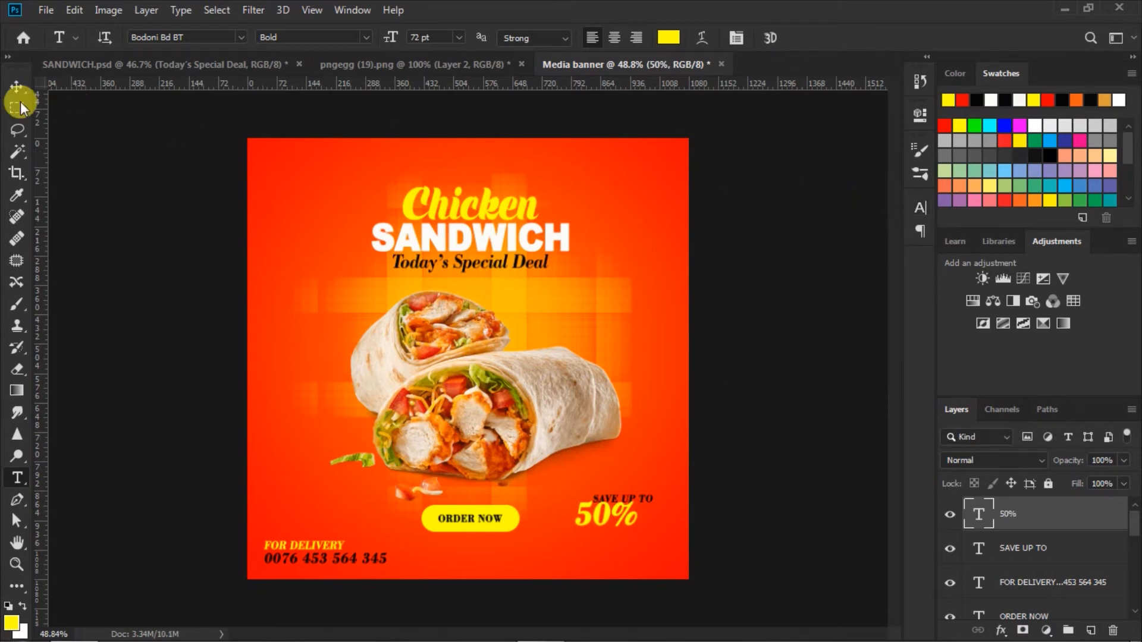
Shift the 50% slightly right and down
click(18, 88)
drag(608, 512, 616, 519)
click(751, 508)
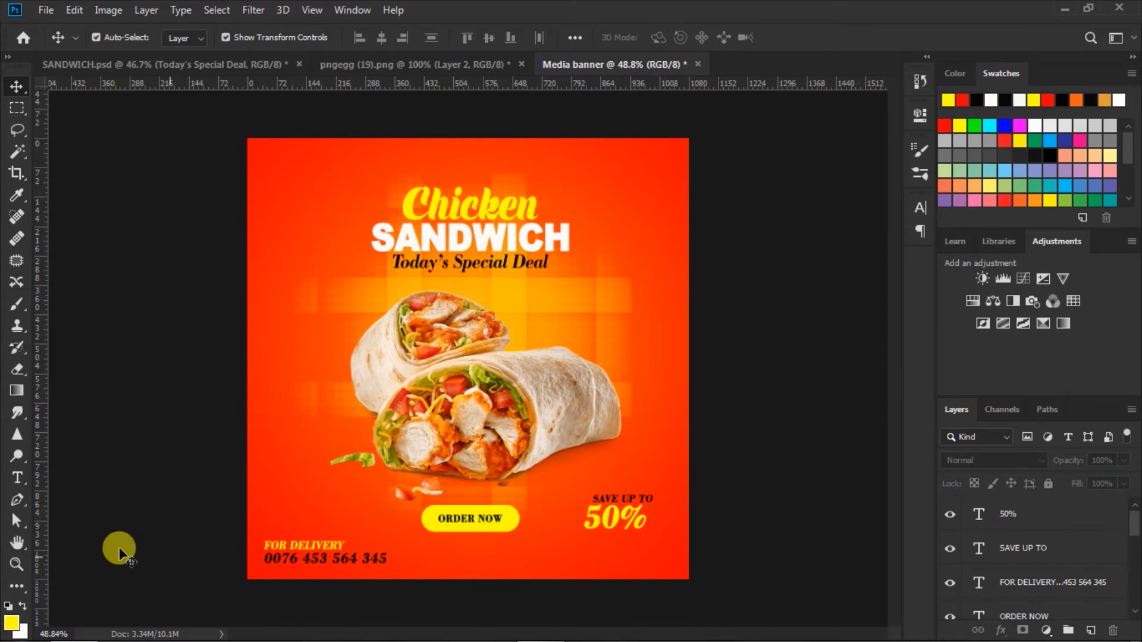
click(17, 479)
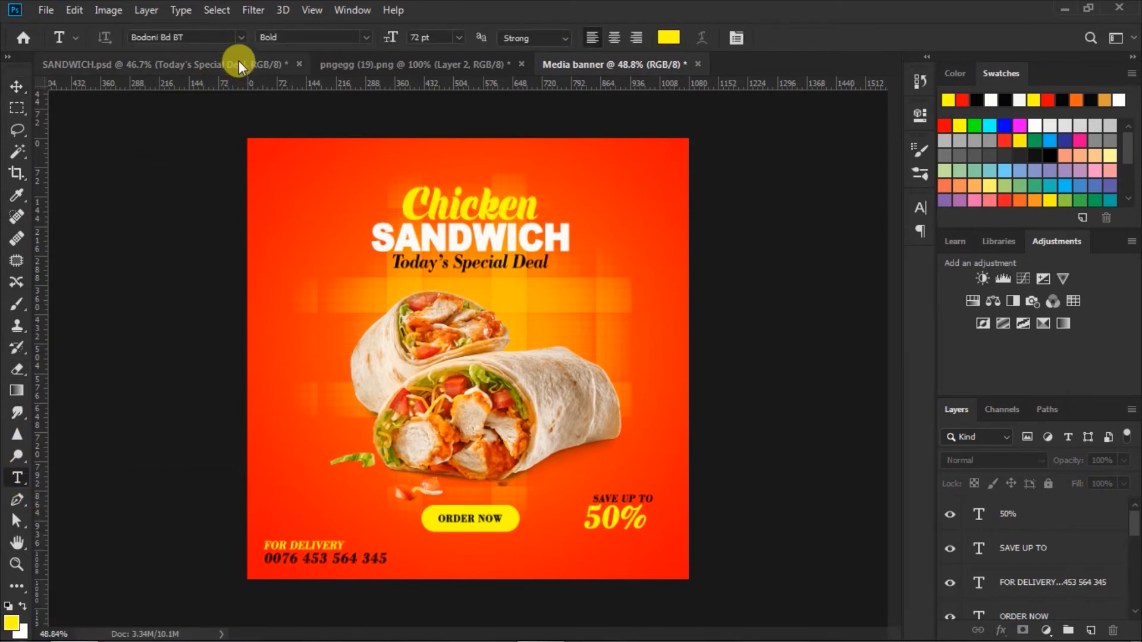
Set the text to 30 pt black and type NOW OFFERING / 24/7 DELIVERY below the 50%
click(668, 38)
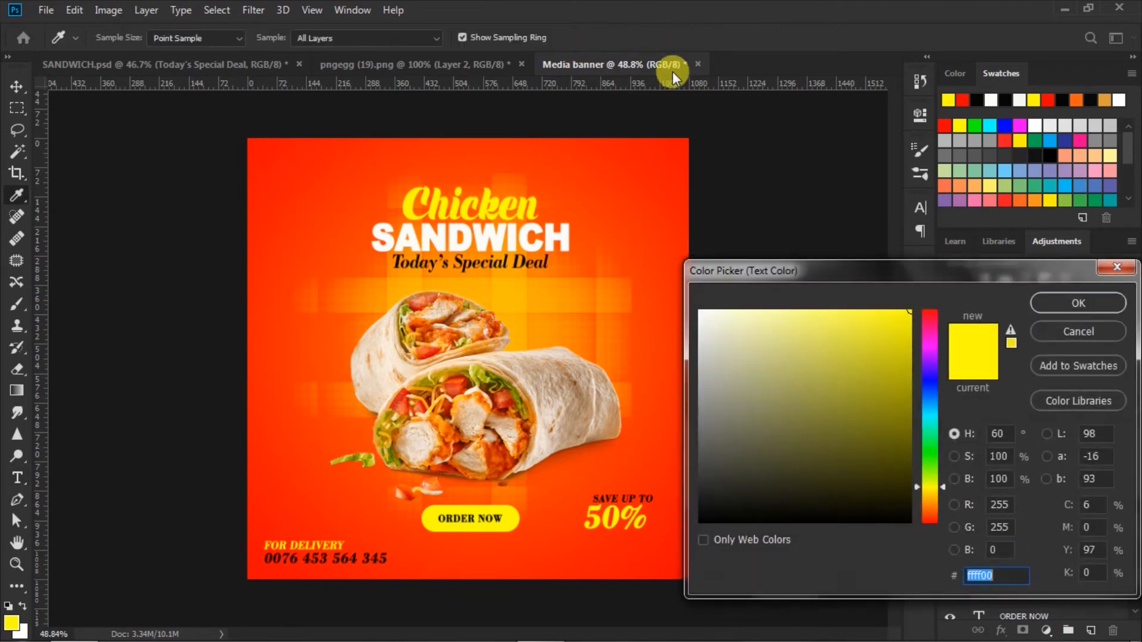
click(1053, 330)
click(241, 37)
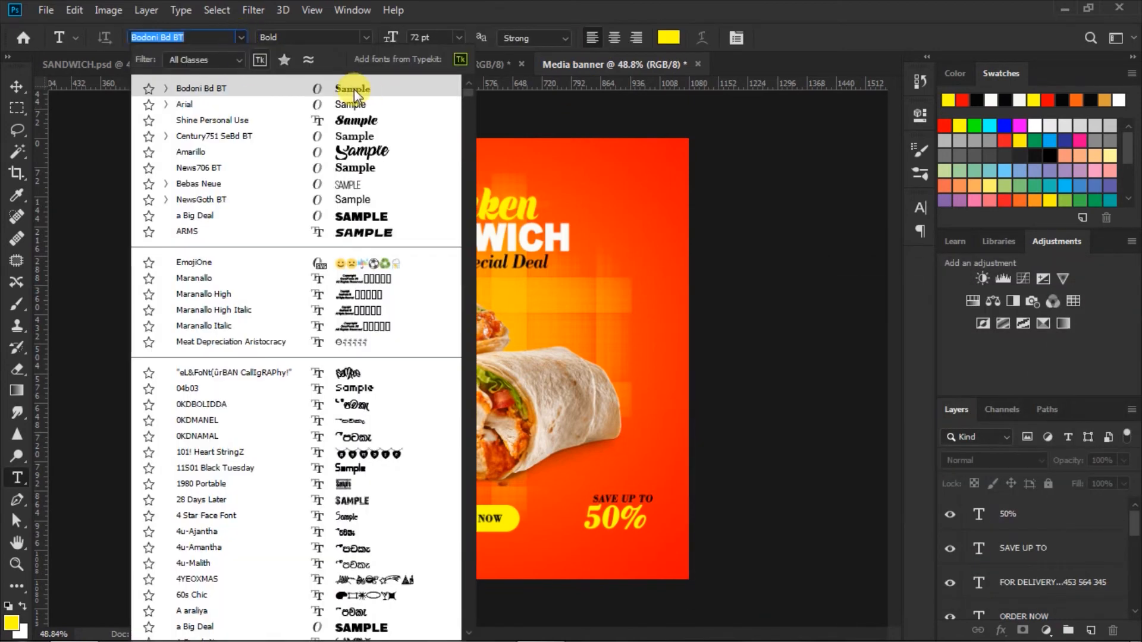
key(Escape)
click(458, 37)
click(429, 183)
click(677, 34)
click(702, 519)
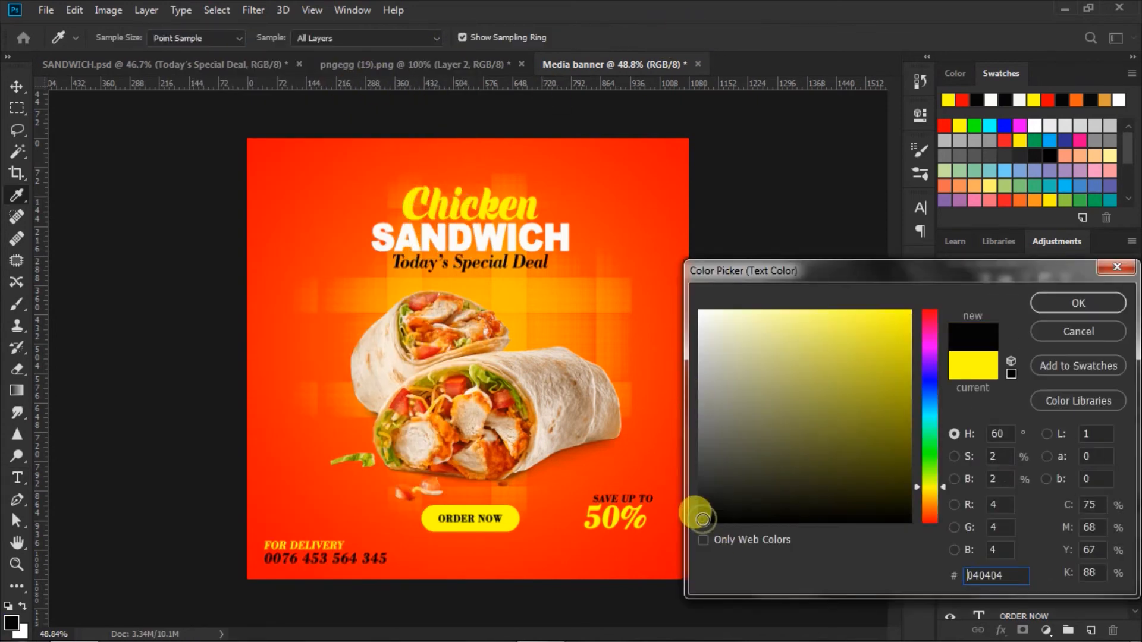
click(1048, 305)
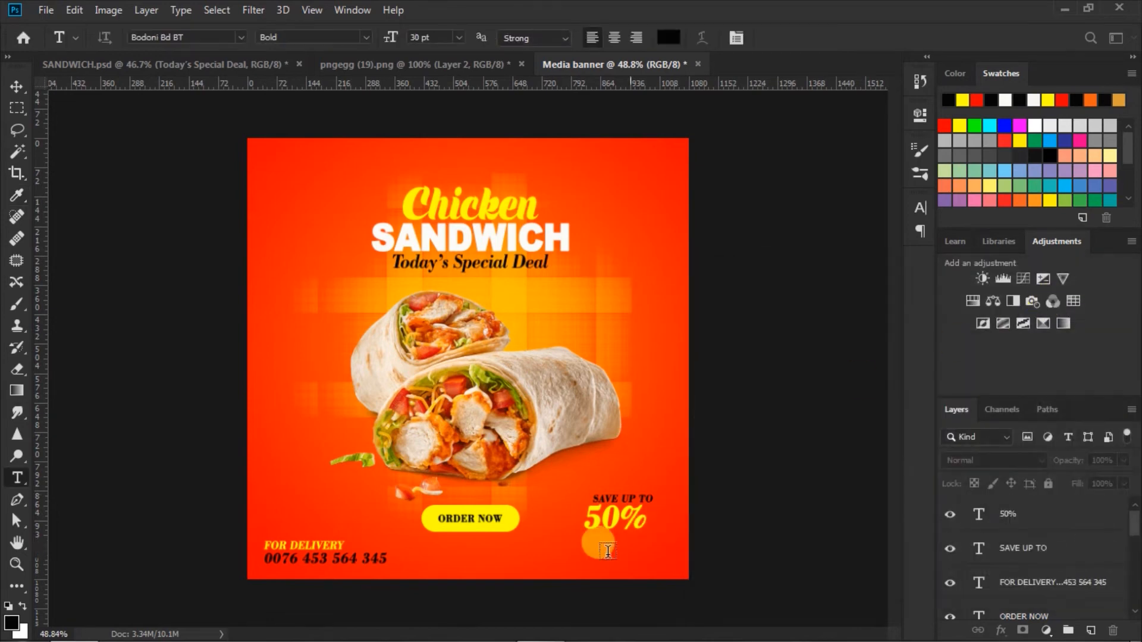
click(566, 540)
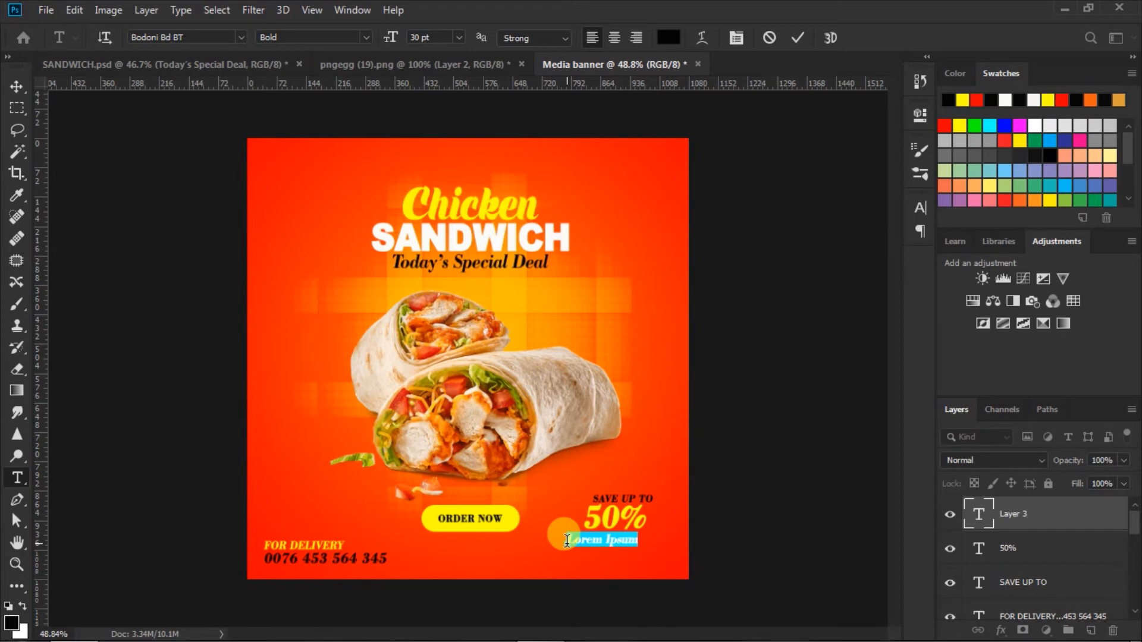
text(NOW OFFERING)
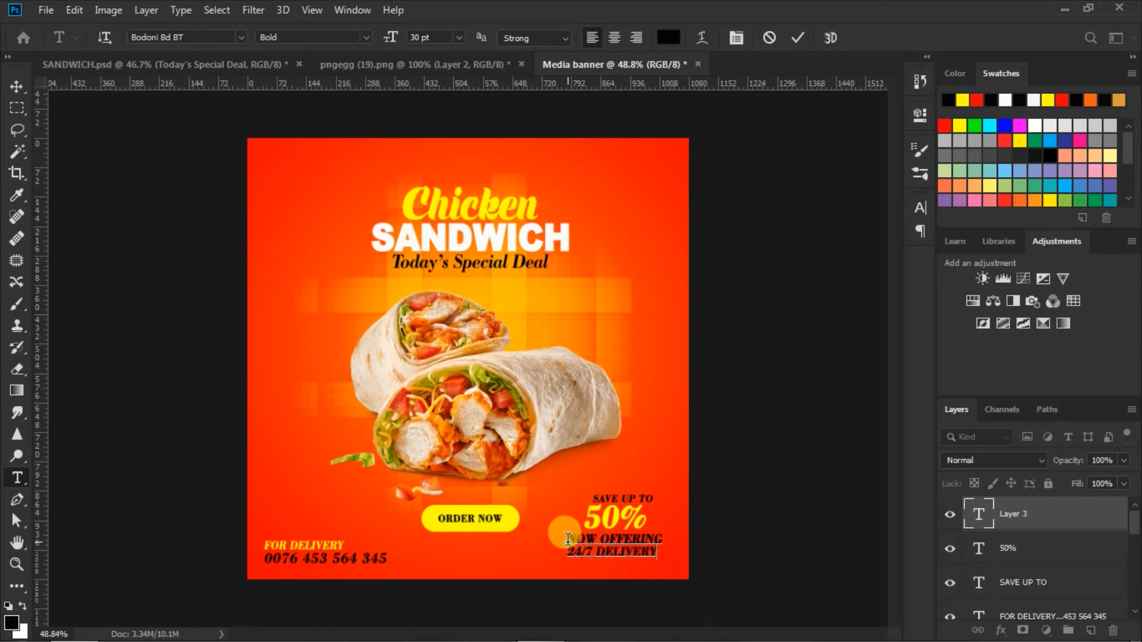
Shrink the NOW OFFERING line to 24 pt and make it Faux Bold
drag(564, 539, 683, 527)
click(920, 208)
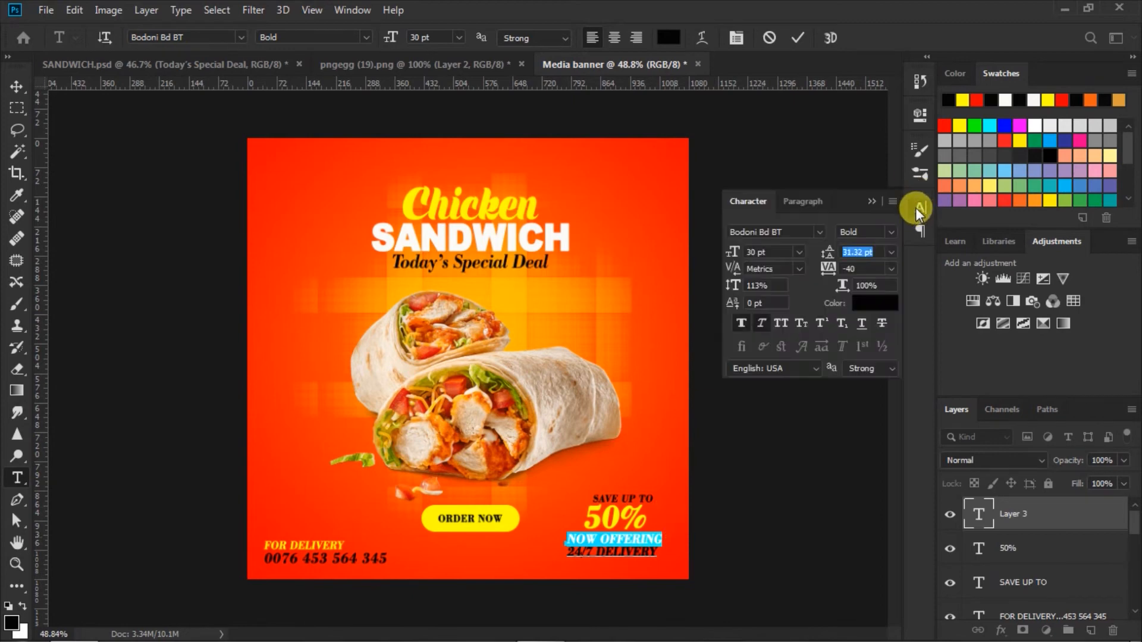
click(800, 251)
click(770, 402)
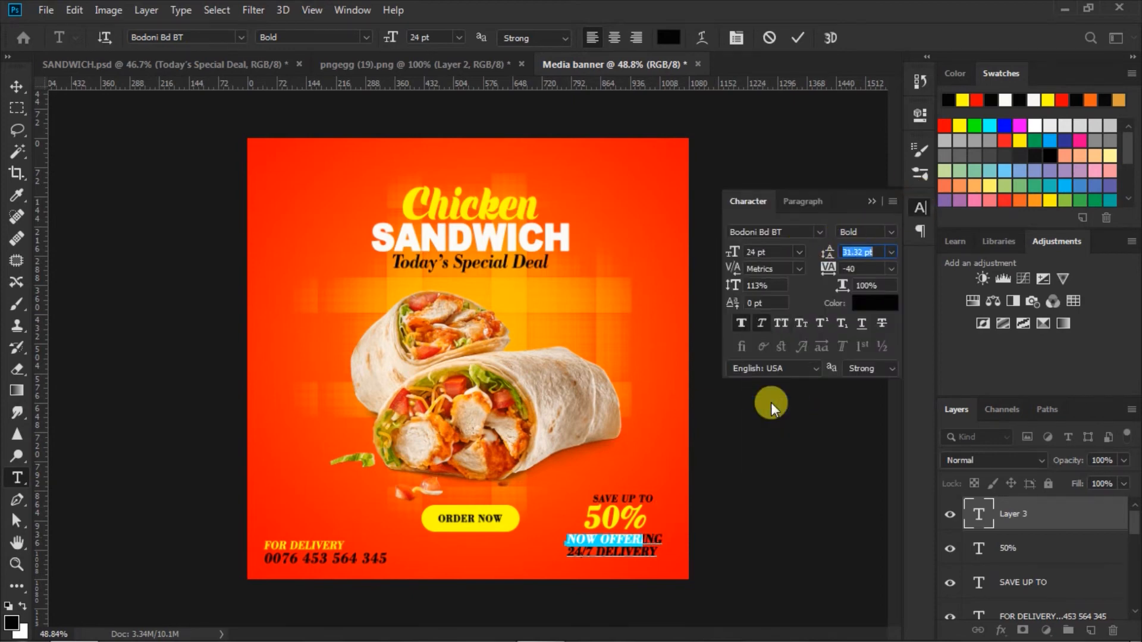
click(741, 322)
Colour 24/7 yellow in the delivery line and commit the text
drag(565, 552, 734, 552)
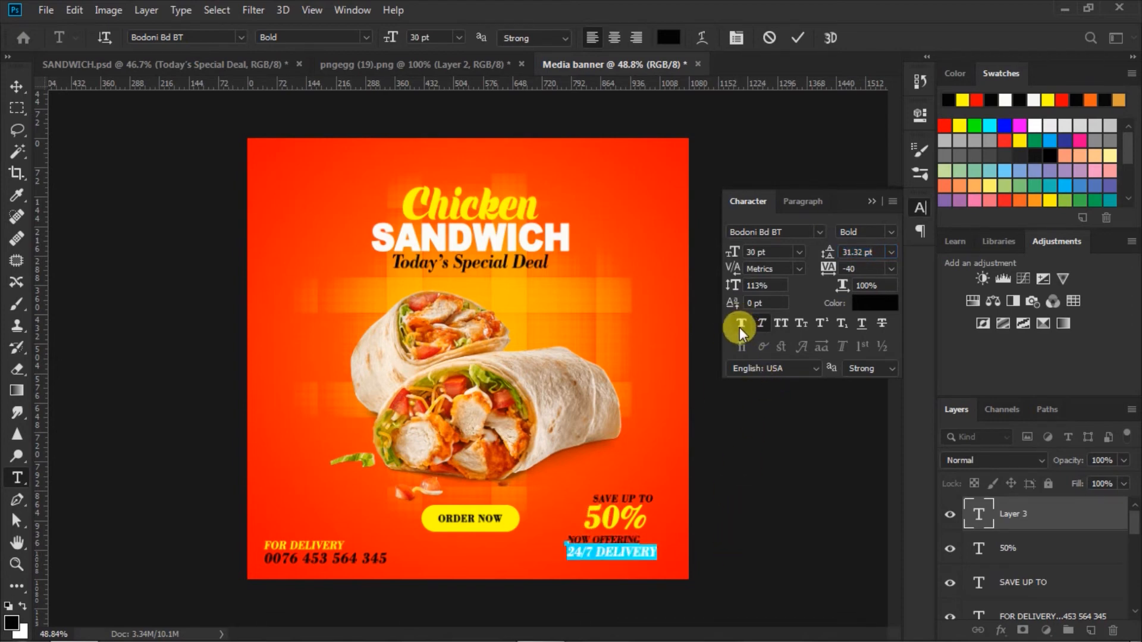
drag(593, 553, 564, 551)
click(879, 304)
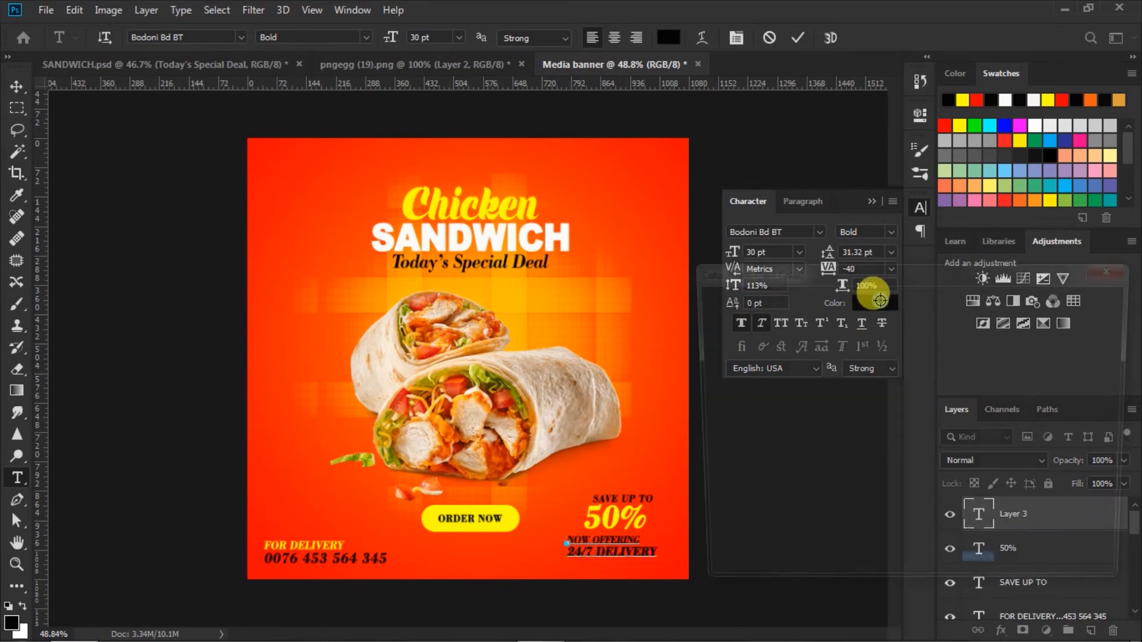
click(906, 315)
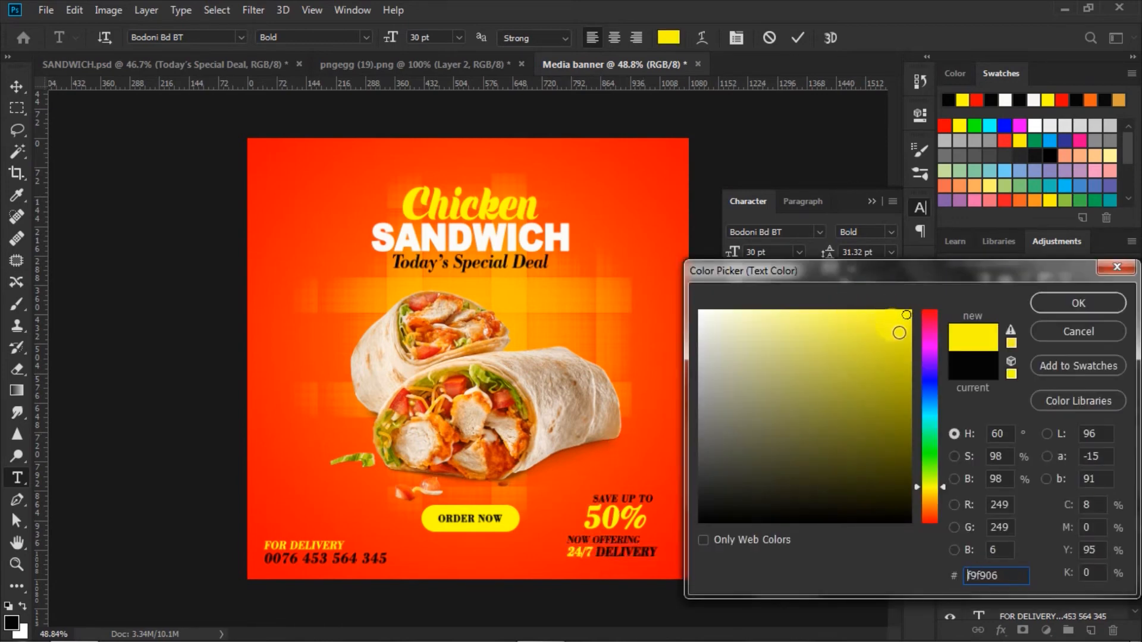
click(1045, 301)
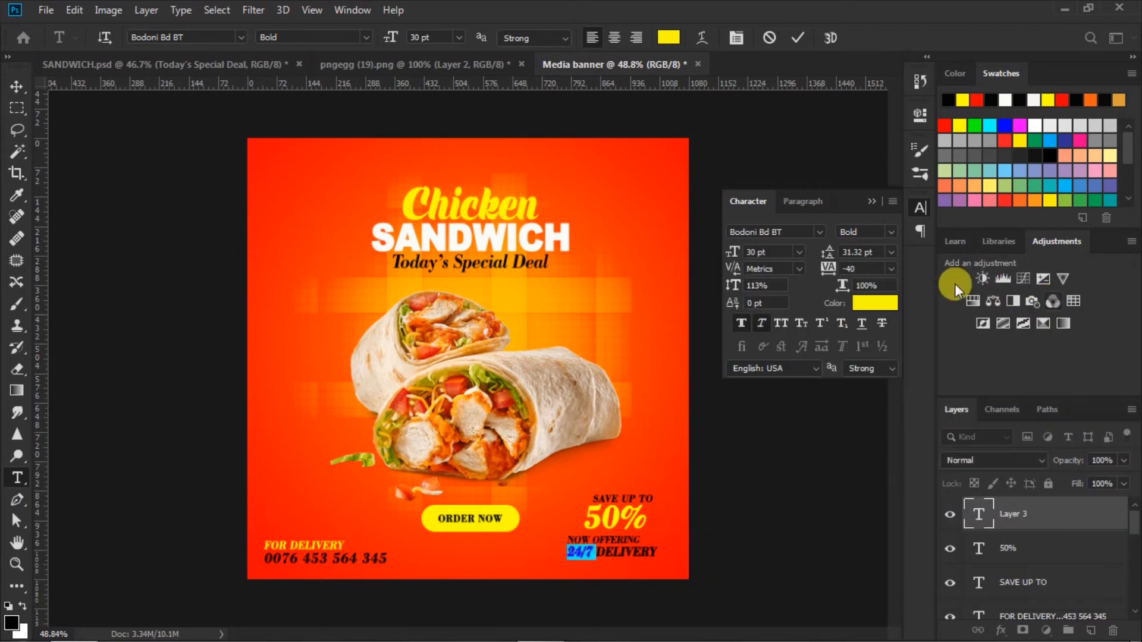
click(795, 38)
click(16, 86)
Enlarge the NOW OFFERING / 24/7 DELIVERY block to about 109%
drag(657, 557, 665, 563)
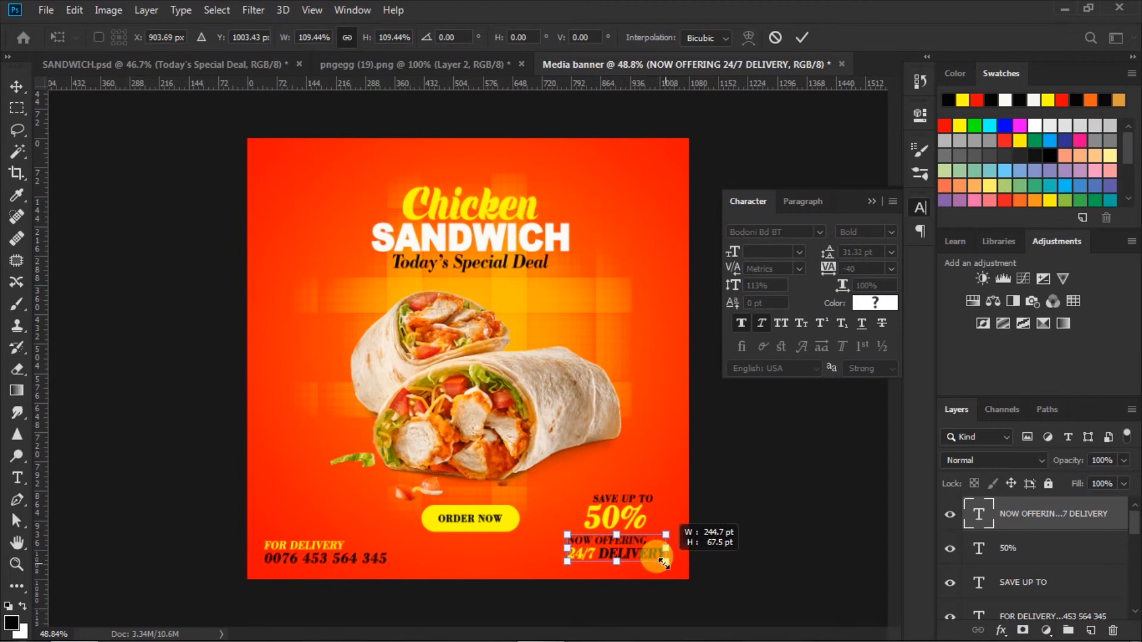
click(802, 38)
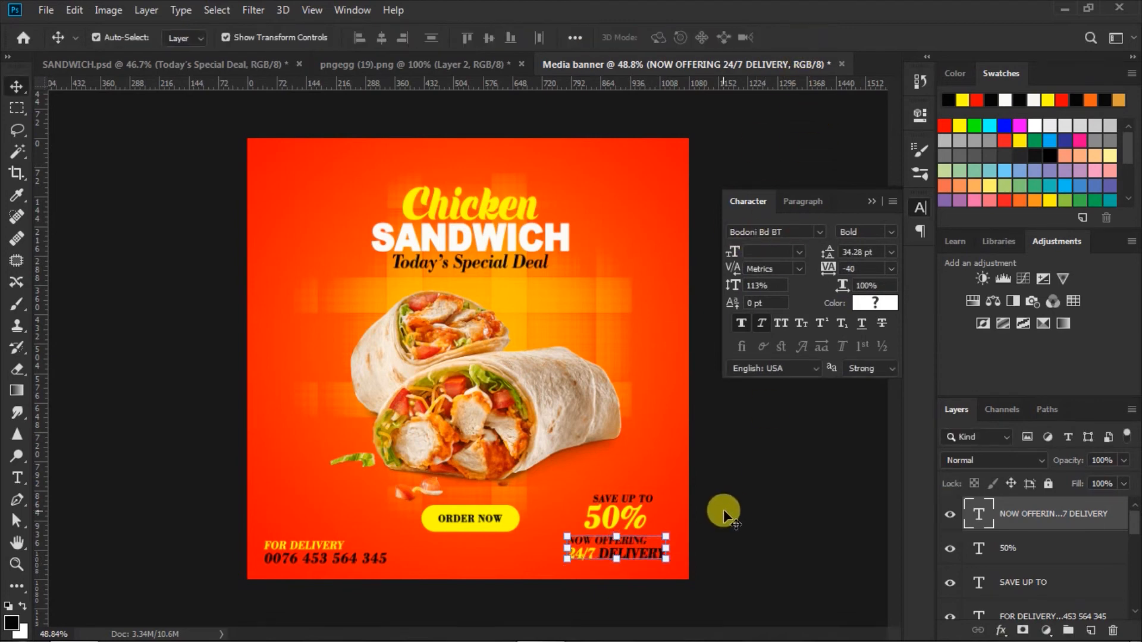
click(1011, 583)
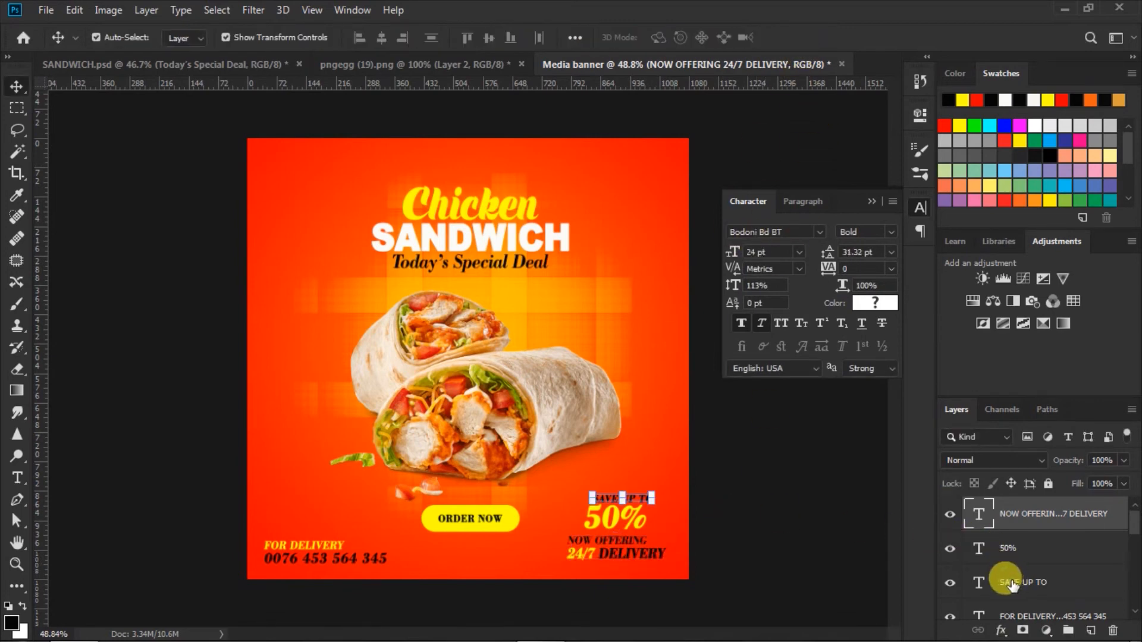
click(731, 537)
Left-align the SAVE UP TO, 50% and delivery layers, then move the group lower
click(622, 534)
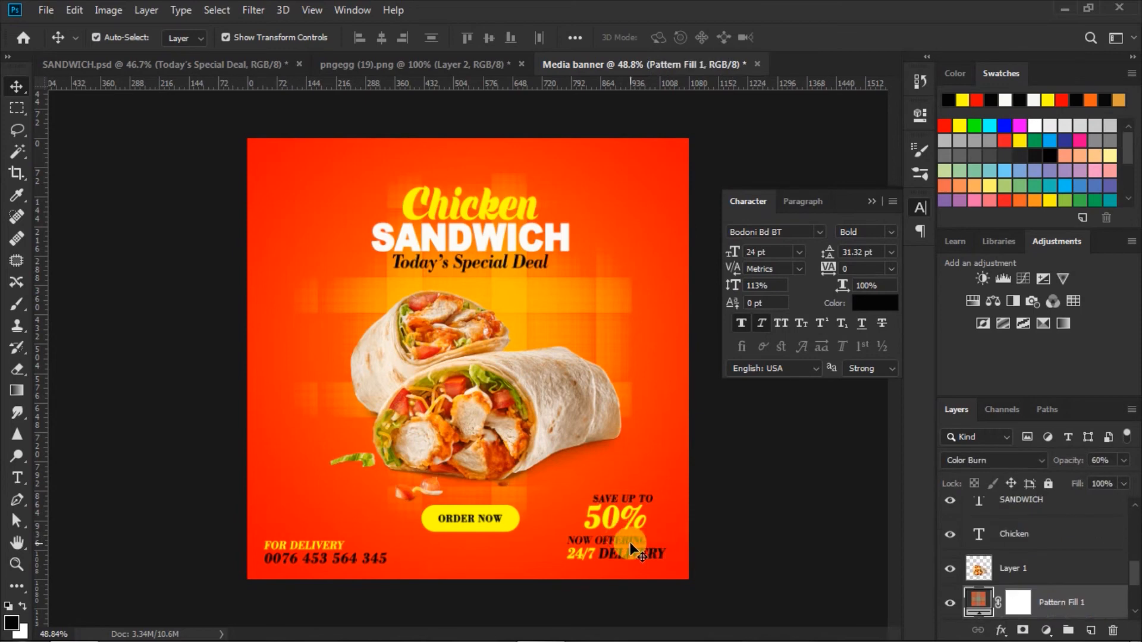
click(628, 541)
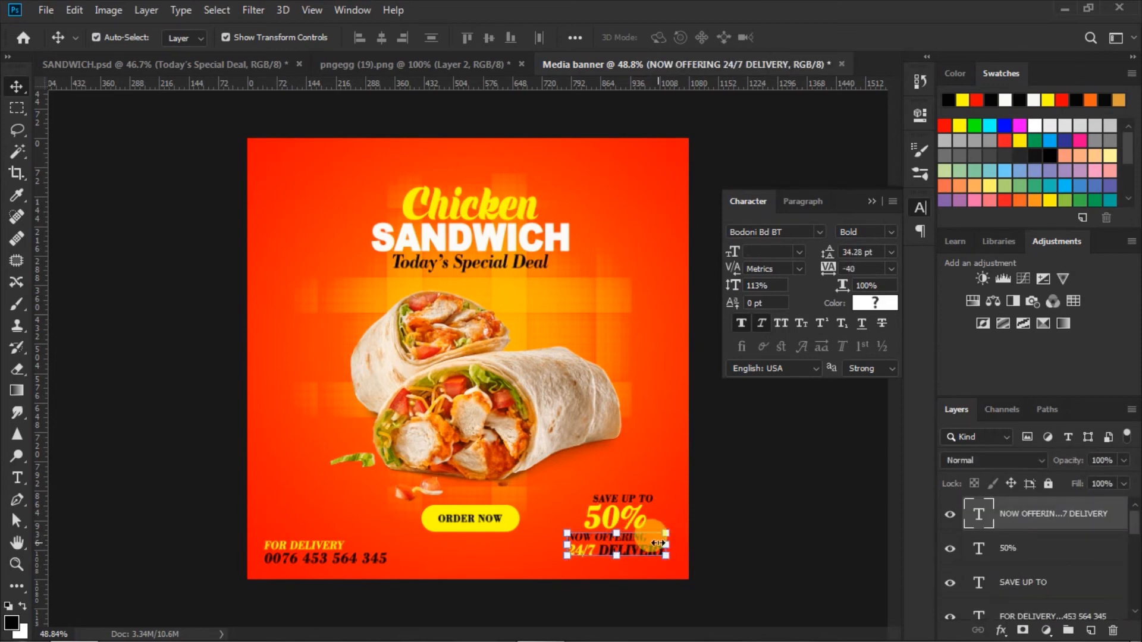
click(1011, 582)
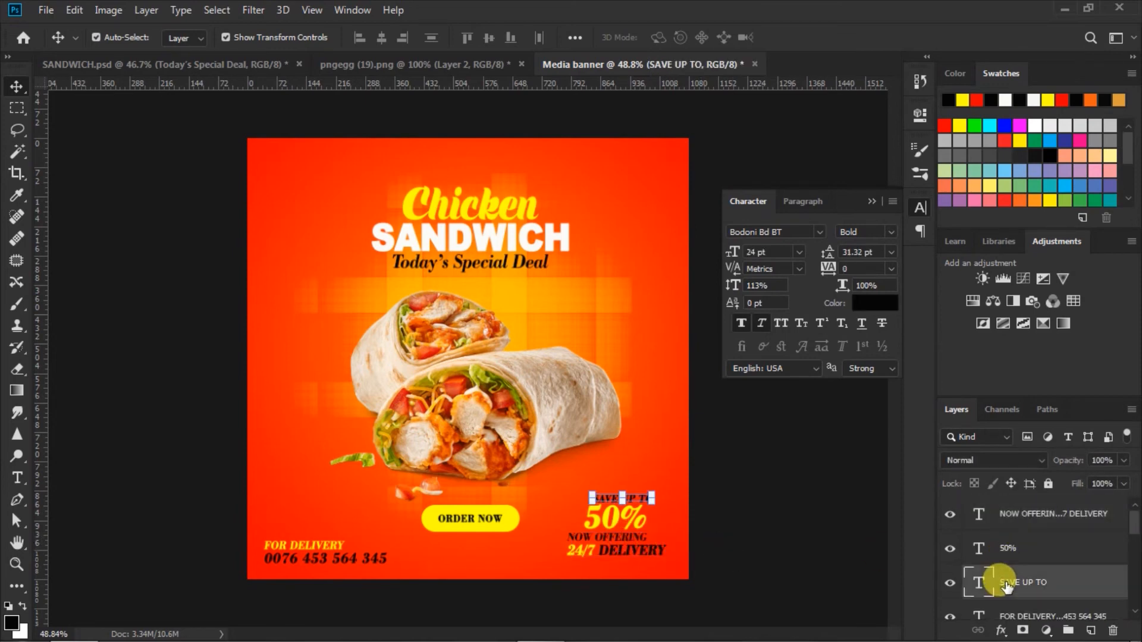
shift+click(1008, 516)
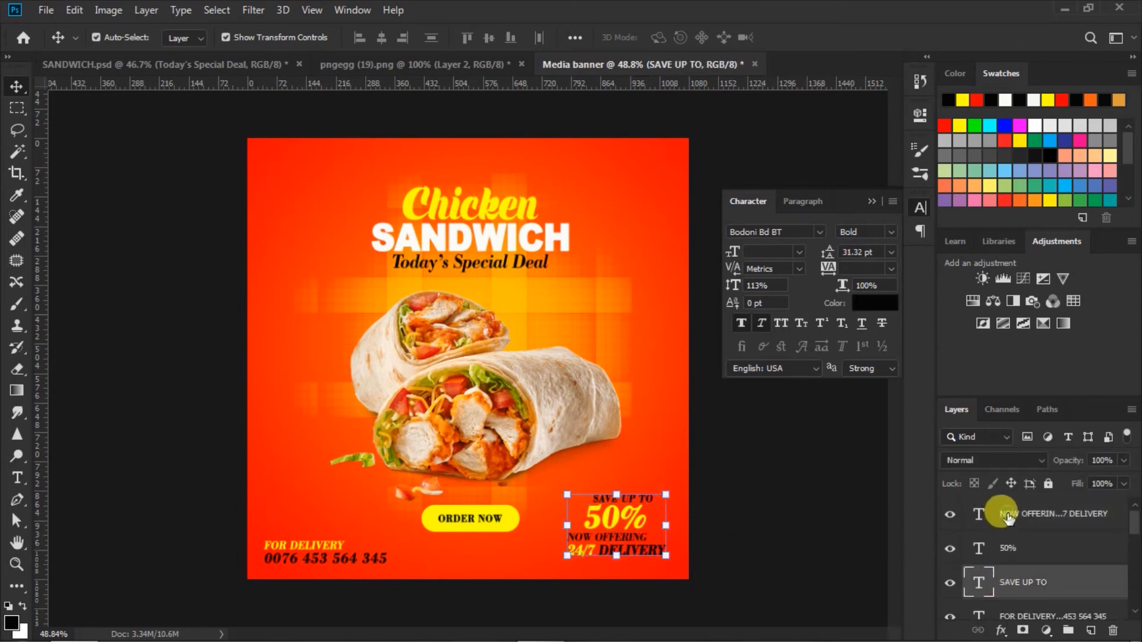
click(352, 38)
drag(618, 520, 623, 534)
click(780, 479)
click(871, 201)
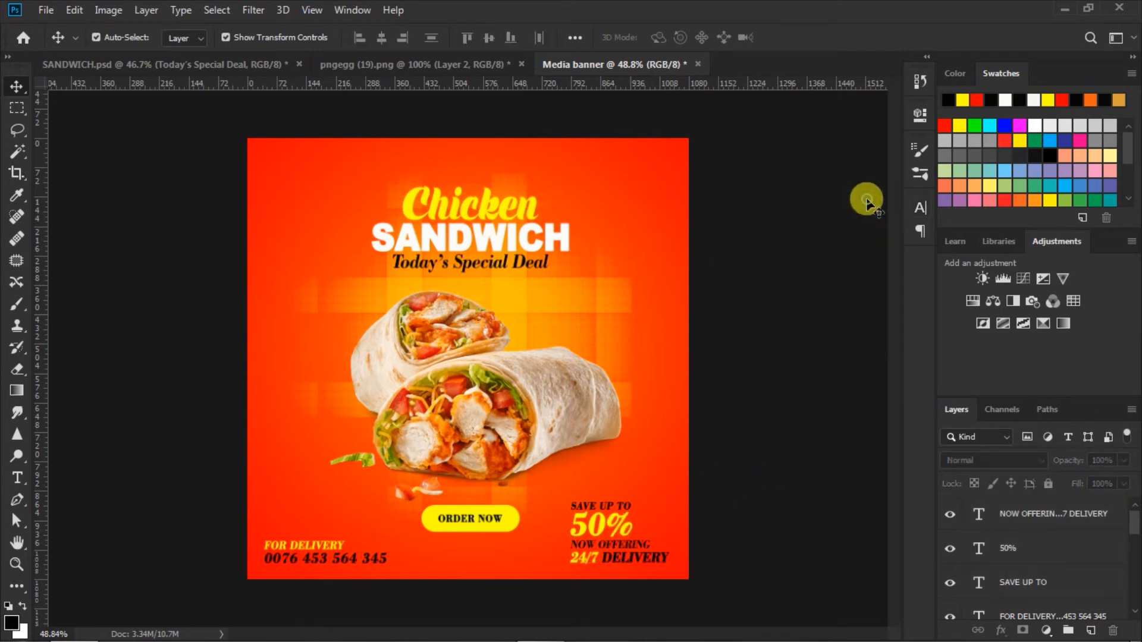
click(736, 459)
Type LOGO at 48 pt in the banner's top-right corner
click(17, 479)
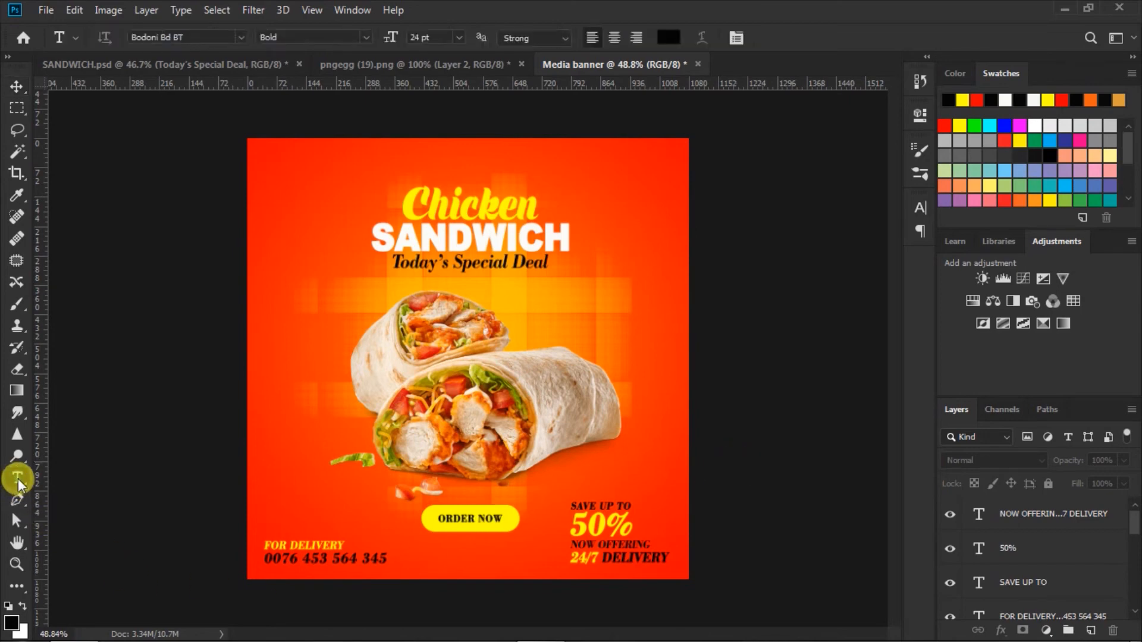
click(459, 37)
click(437, 224)
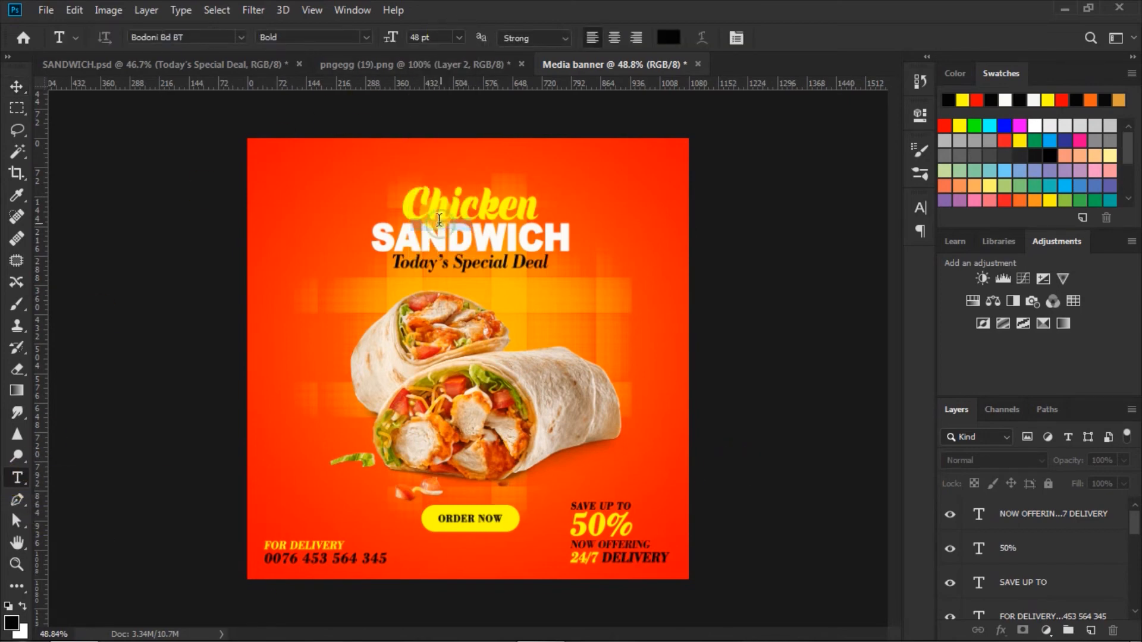
click(613, 160)
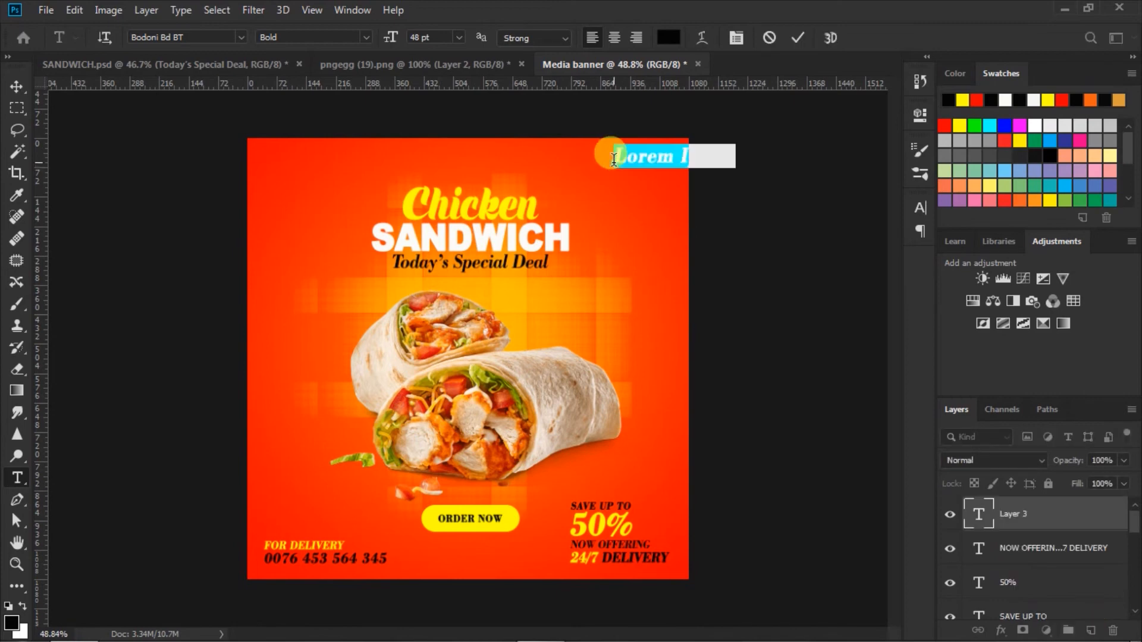
text(LOGO)
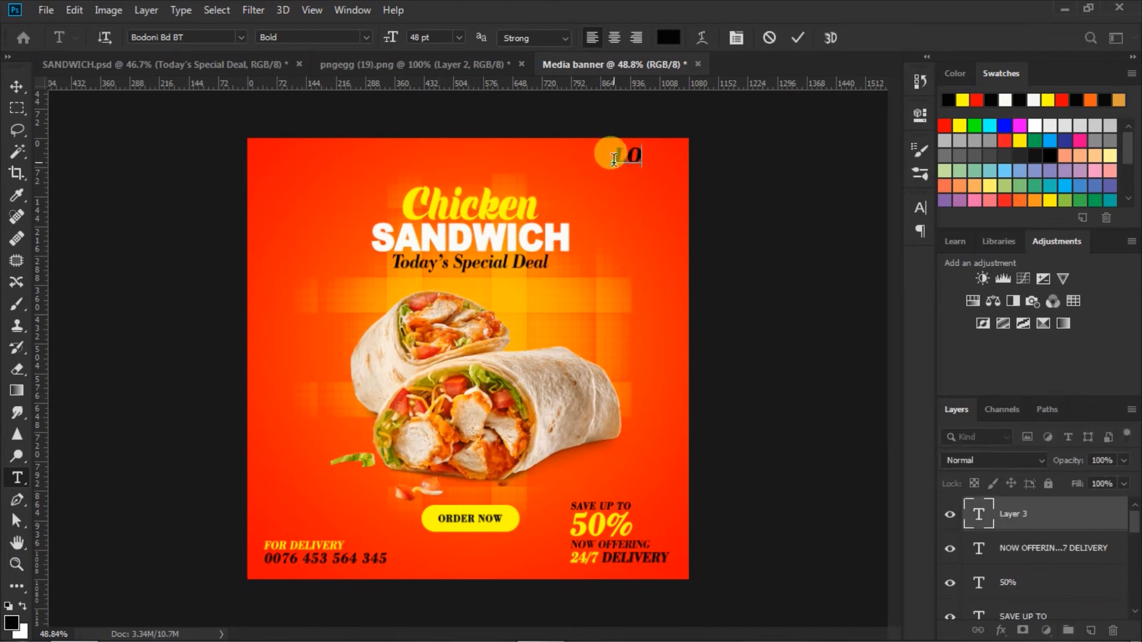
Colour LOGO yellow fafa05 and keep it Faux Italic
drag(614, 159, 778, 158)
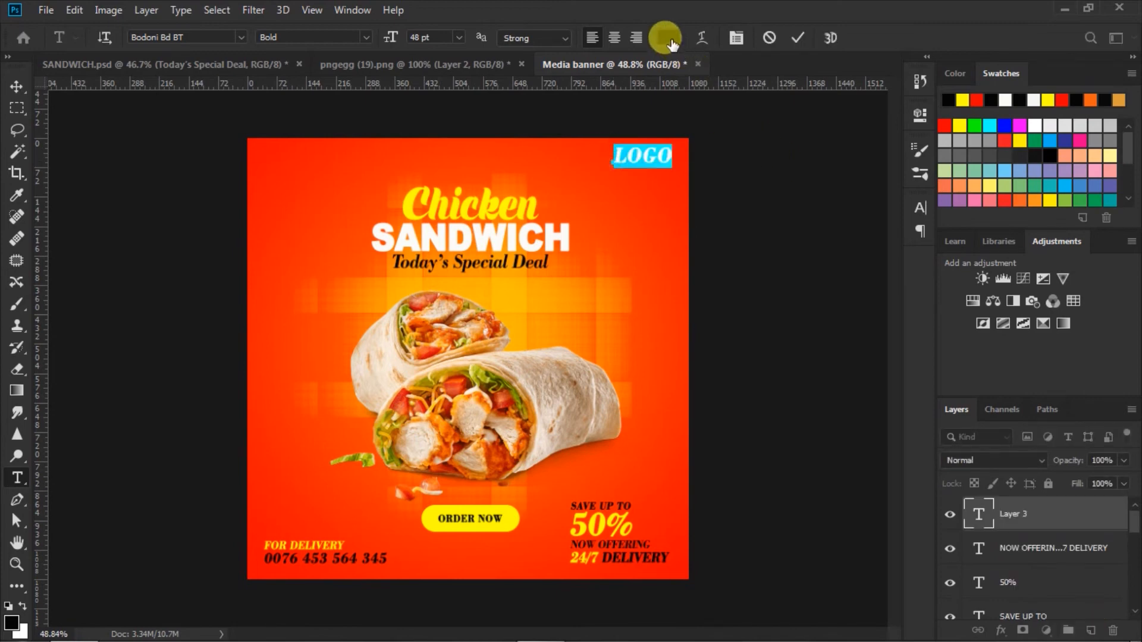
click(667, 38)
drag(890, 314, 906, 313)
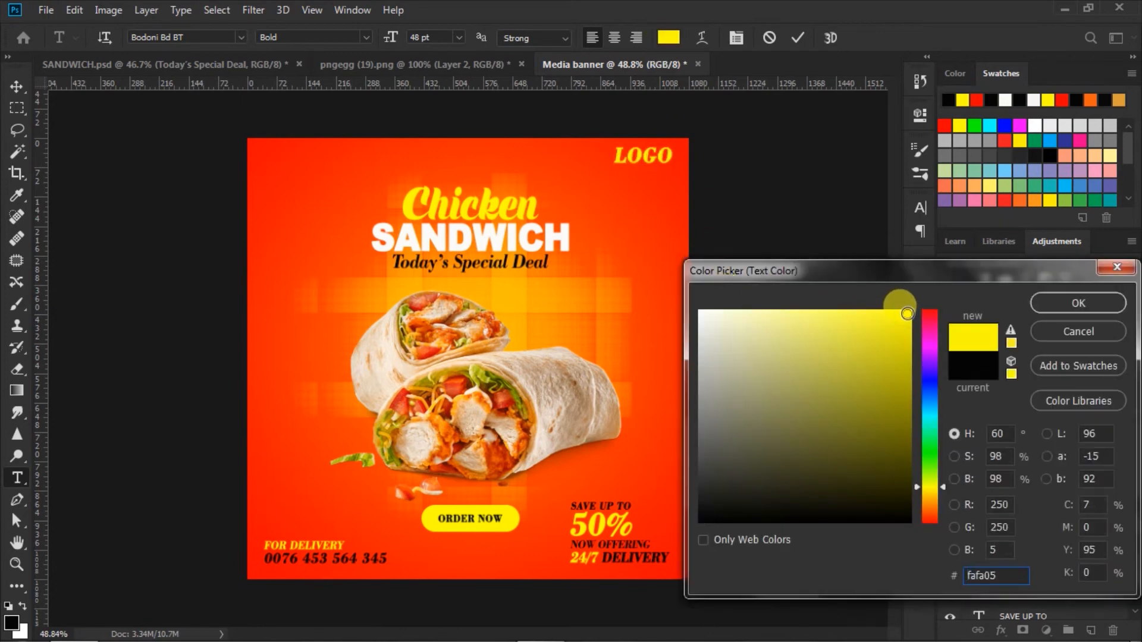
click(1040, 305)
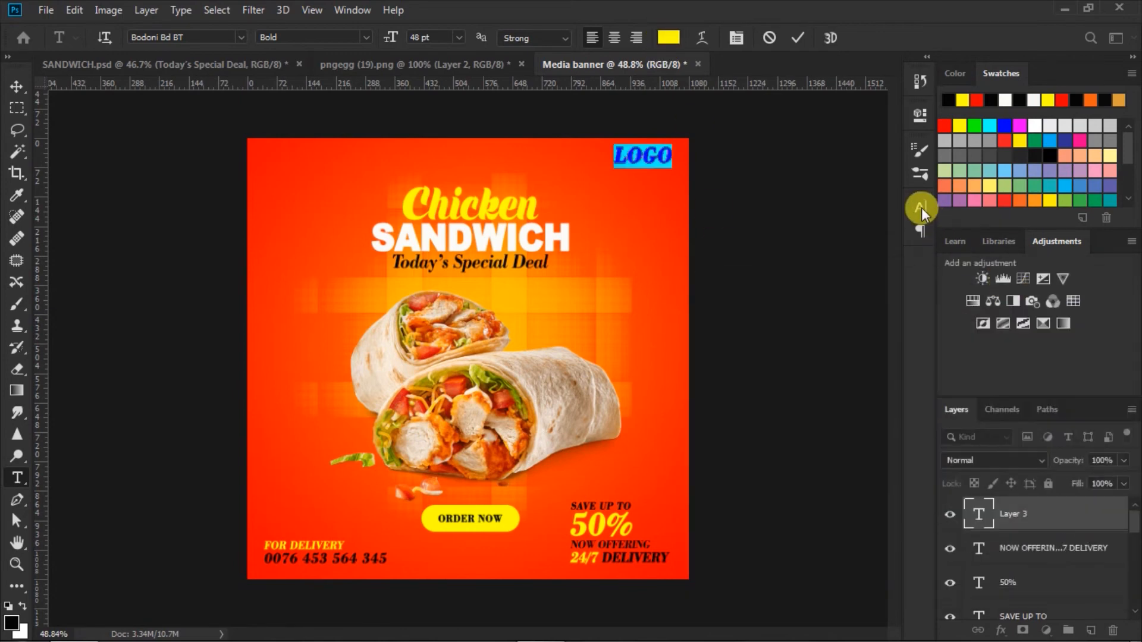
click(920, 209)
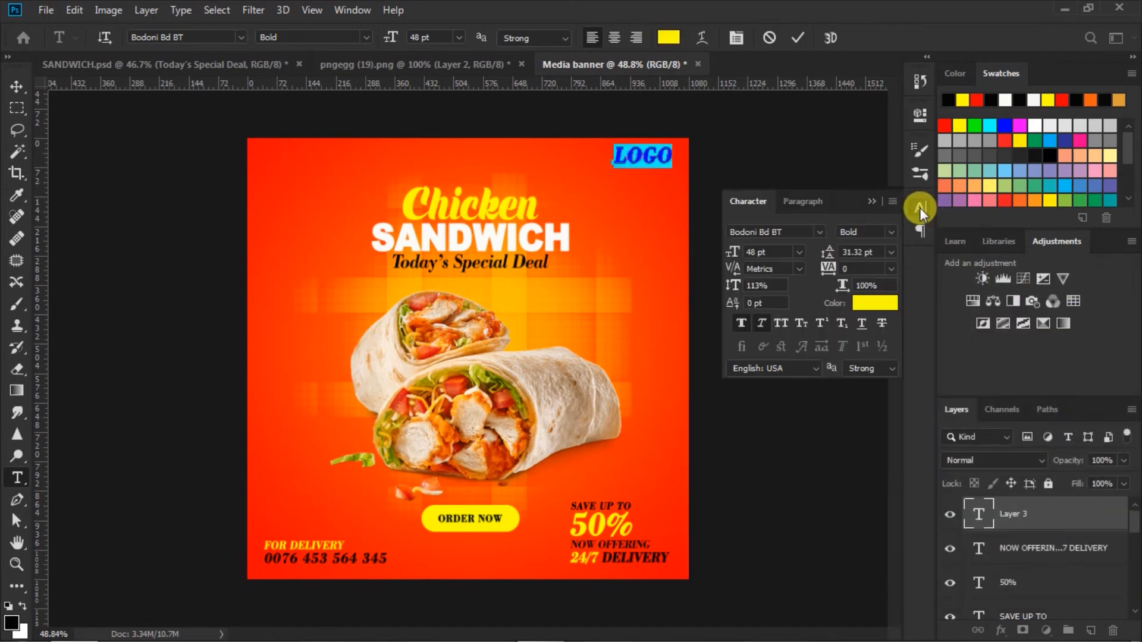
click(758, 323)
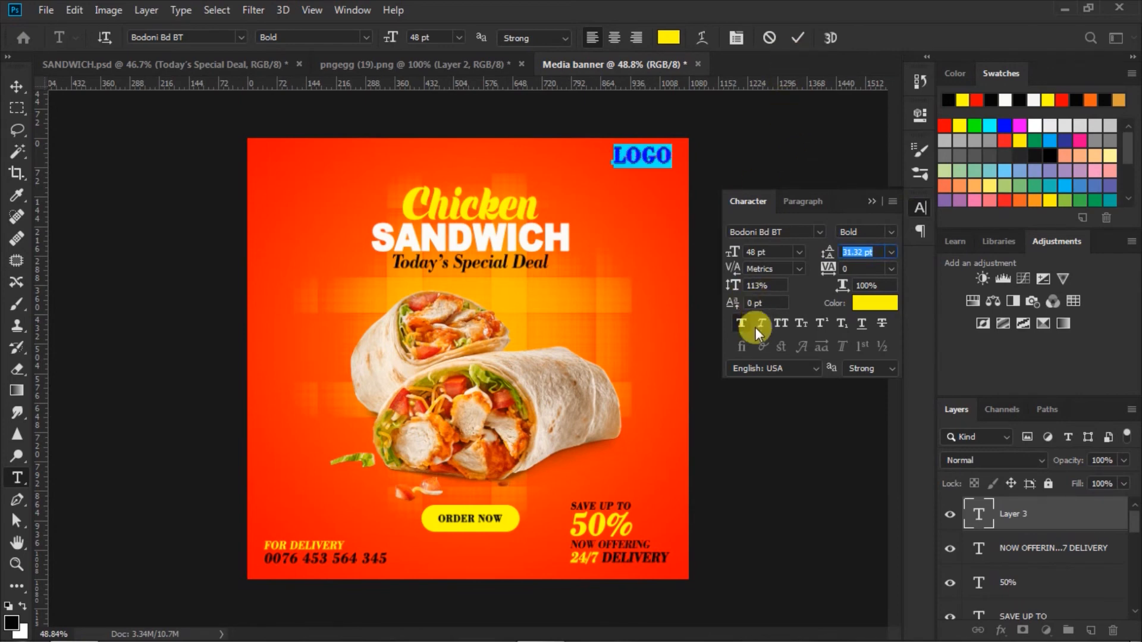
click(760, 323)
click(795, 39)
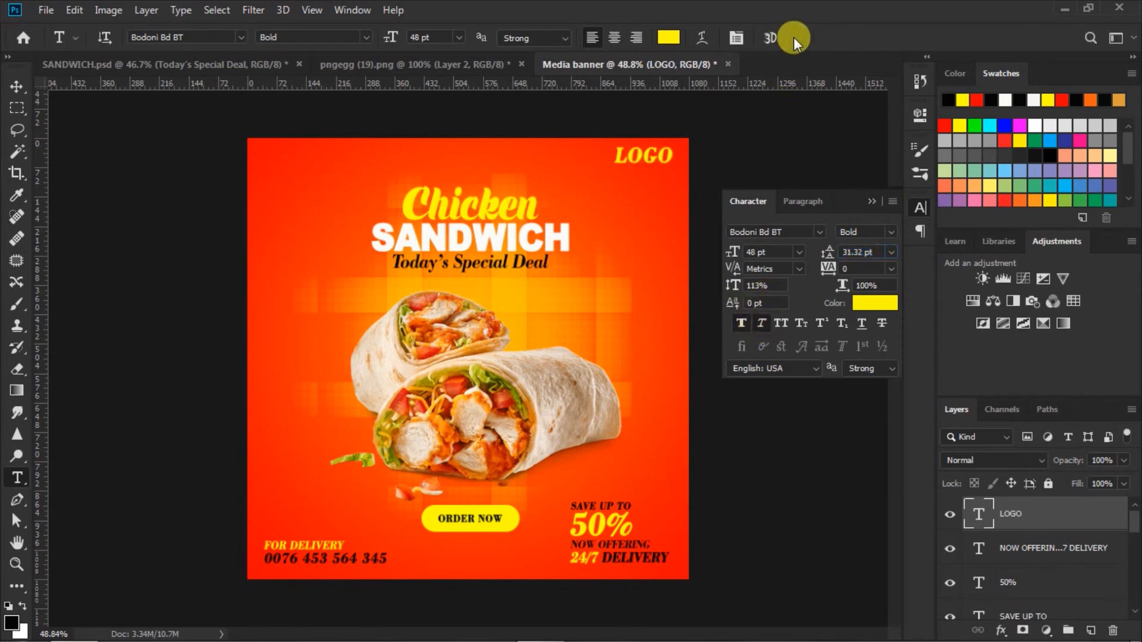
click(872, 202)
Nudge LOGO slightly down into place
click(16, 87)
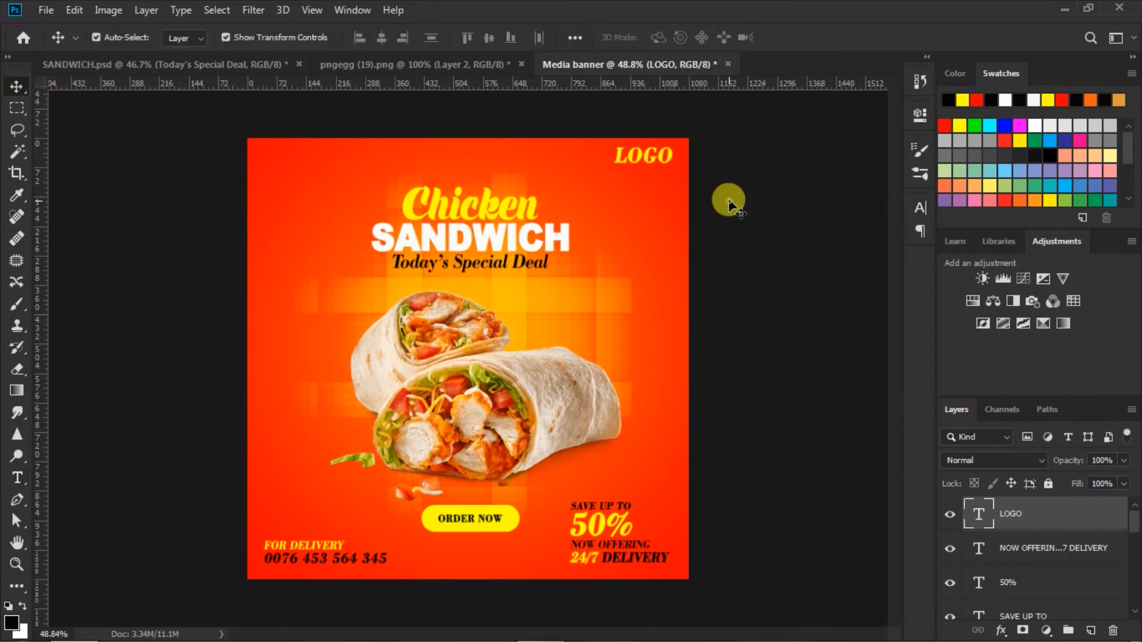
drag(644, 159, 642, 170)
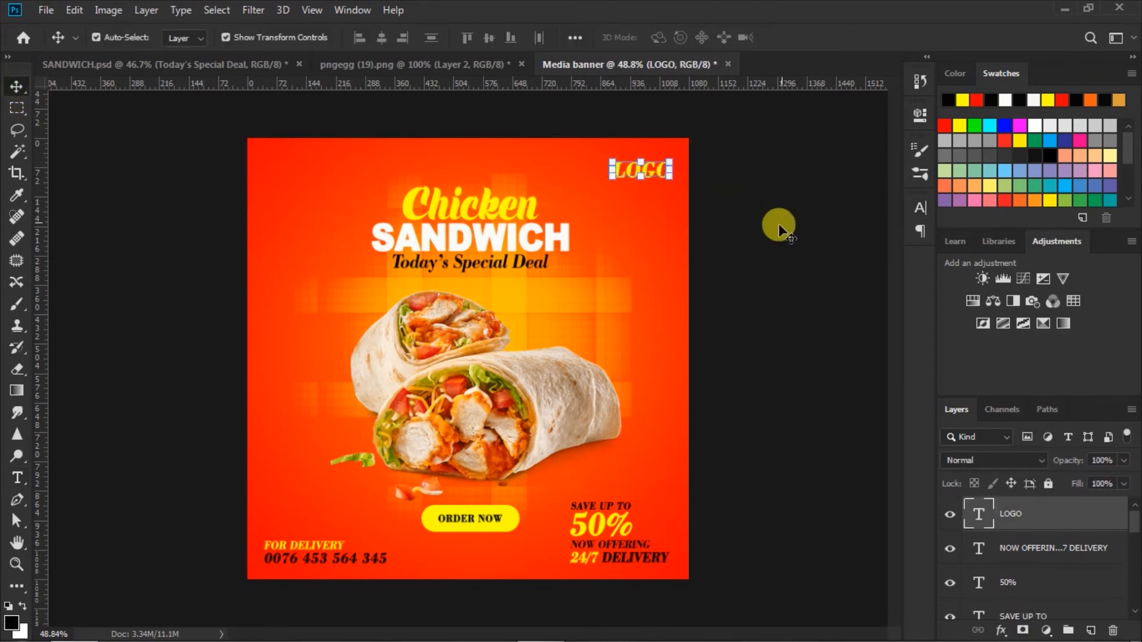
click(779, 225)
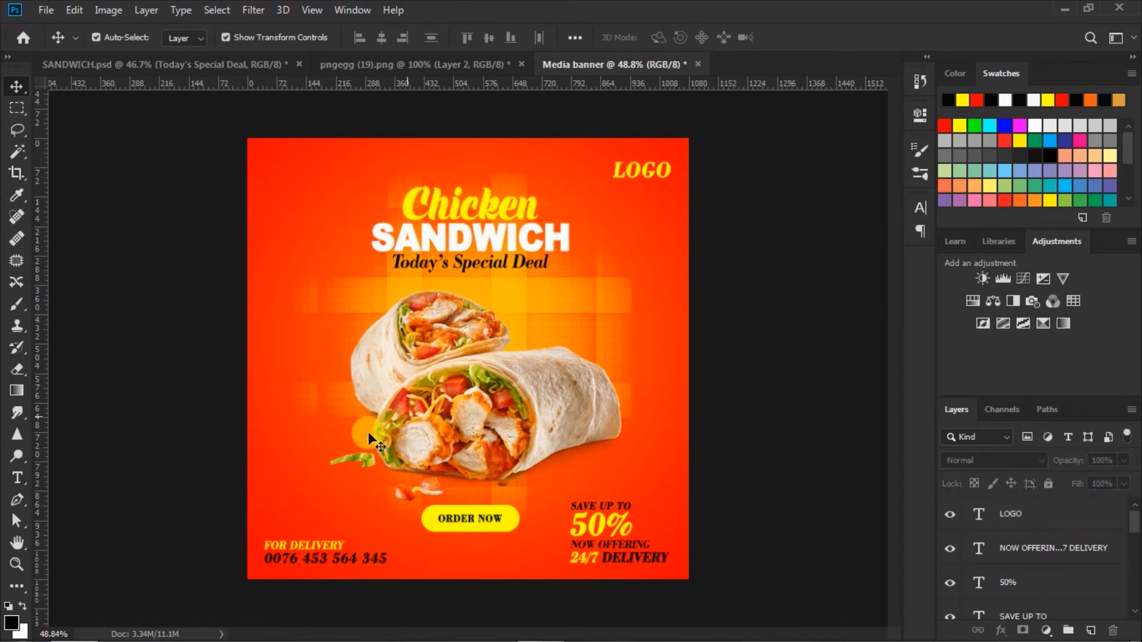
Switch to the Custom Shape Tool and choose the wavy-line shape from the Shape picker
click(21, 584)
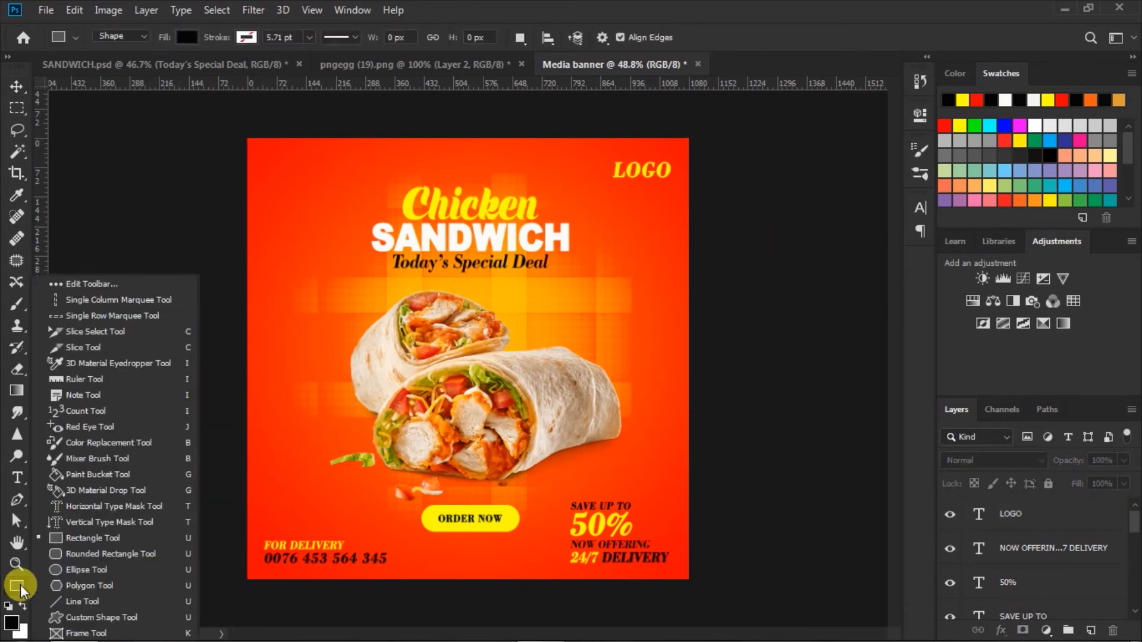
click(70, 617)
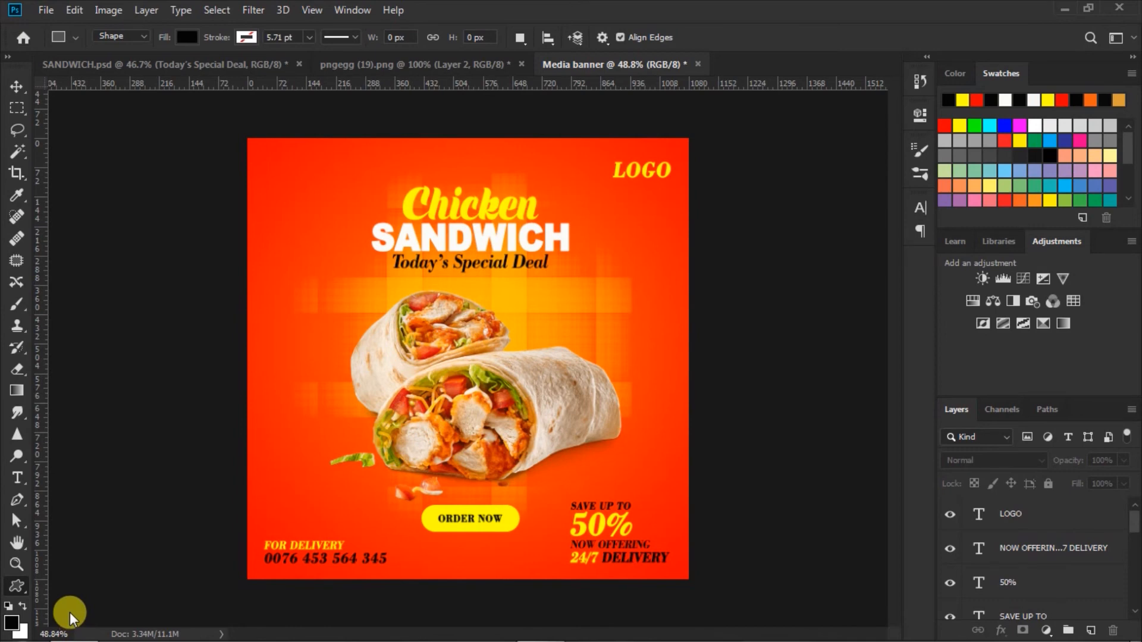
click(678, 38)
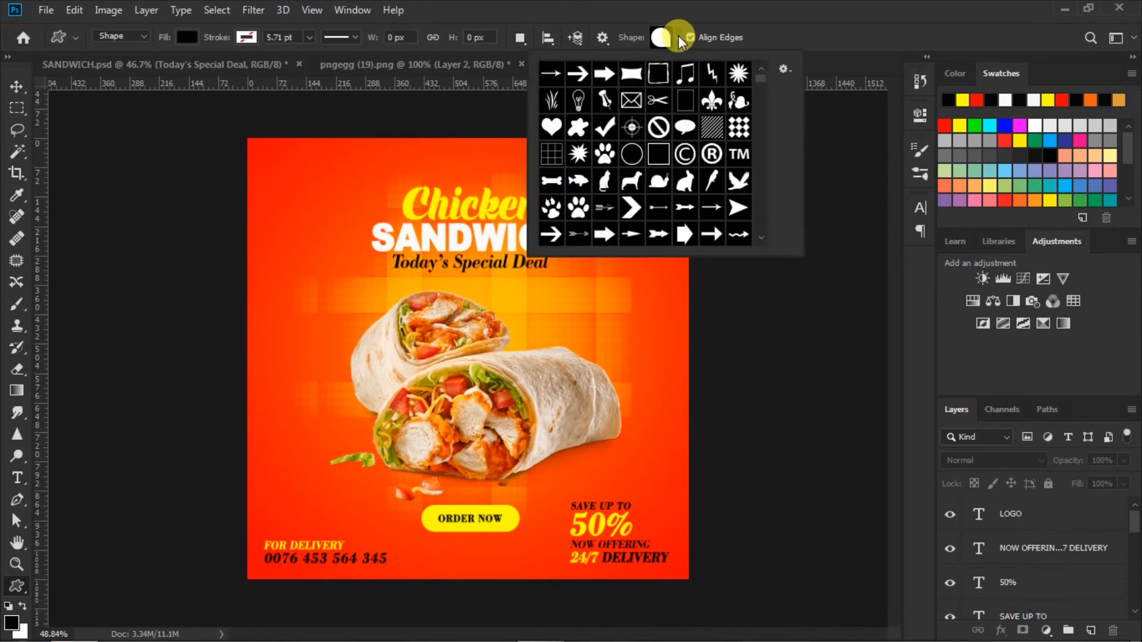
scroll(617, 187, down, 10)
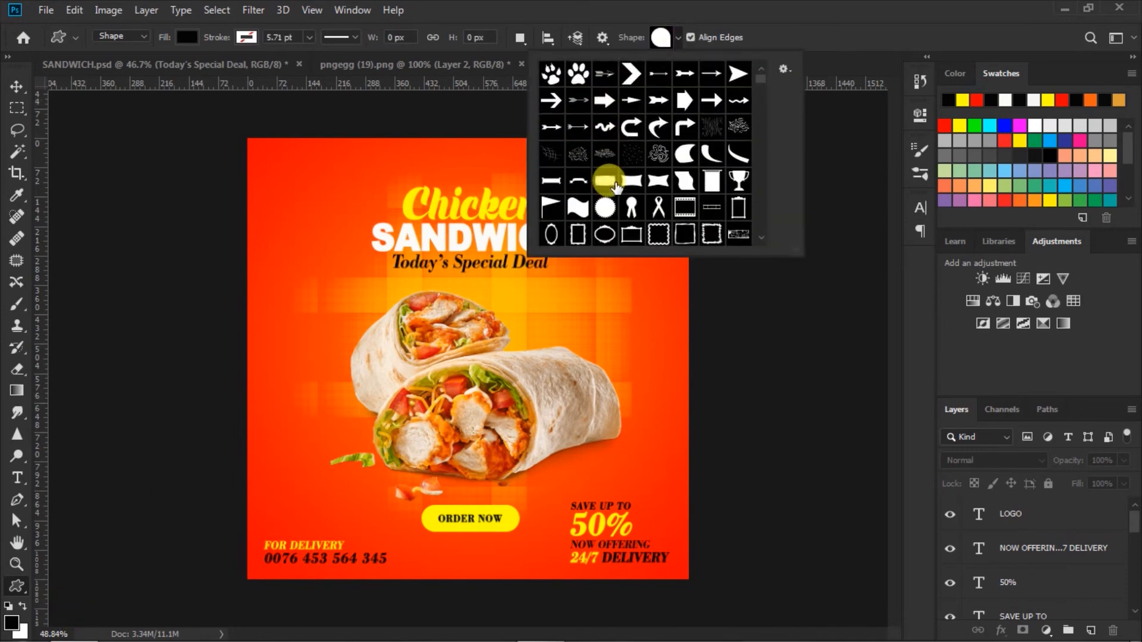
scroll(617, 187, down, 10)
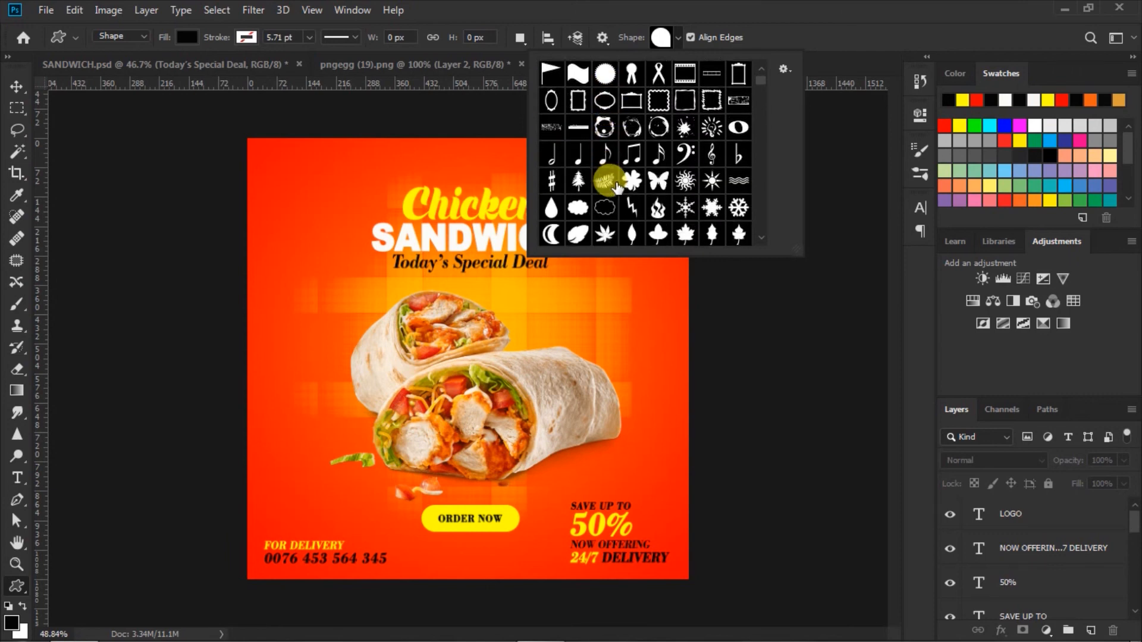
scroll(617, 186, down, 5)
click(551, 153)
click(664, 36)
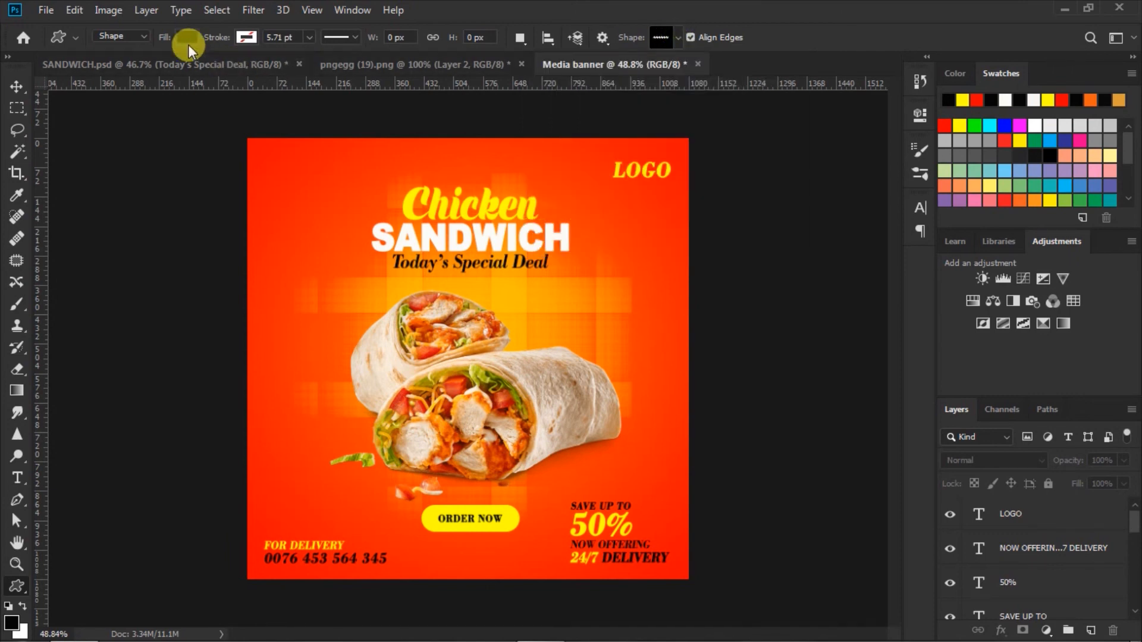
Set the custom shape's fill colour to white
click(187, 36)
click(146, 122)
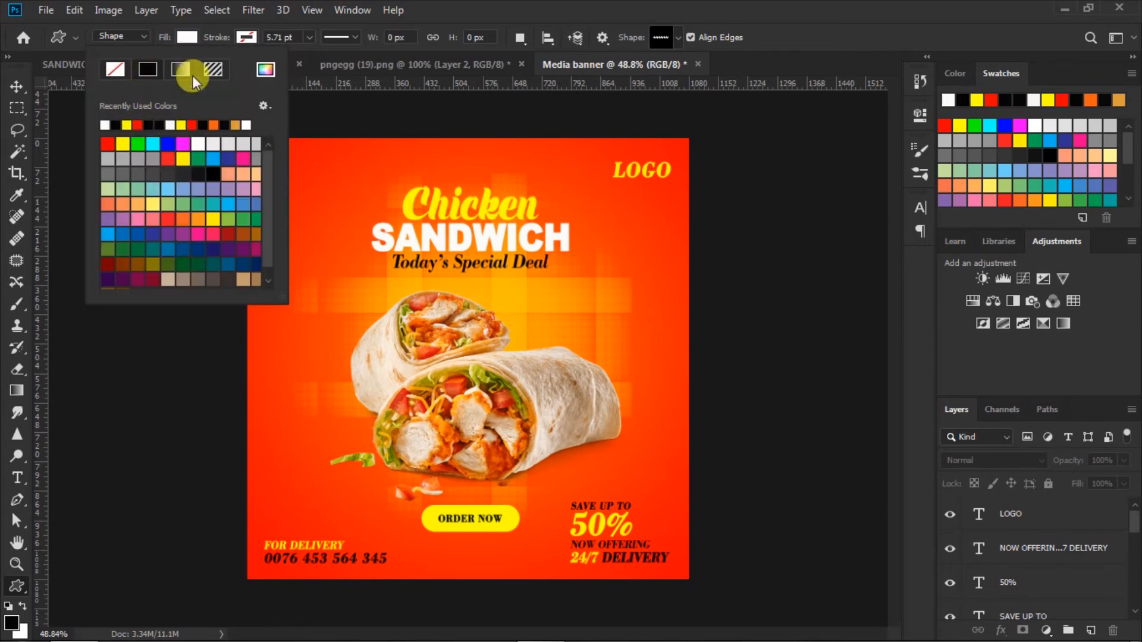
click(187, 37)
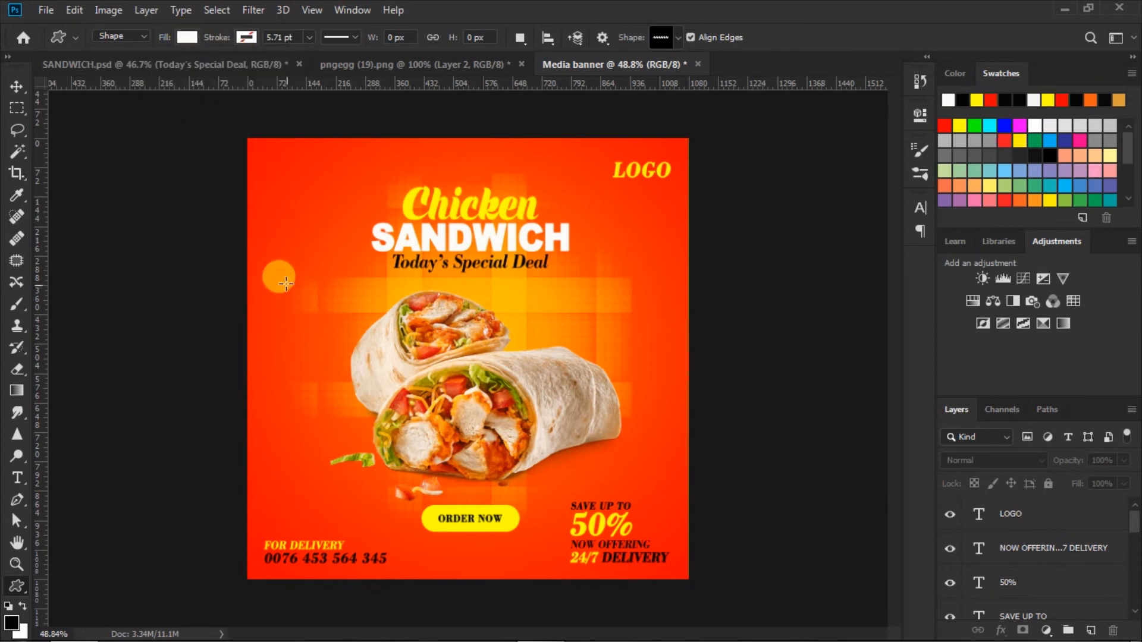
Draw a small white wavy shape left of the subtitle and stack two duplicates below it
drag(275, 268, 325, 295)
click(17, 86)
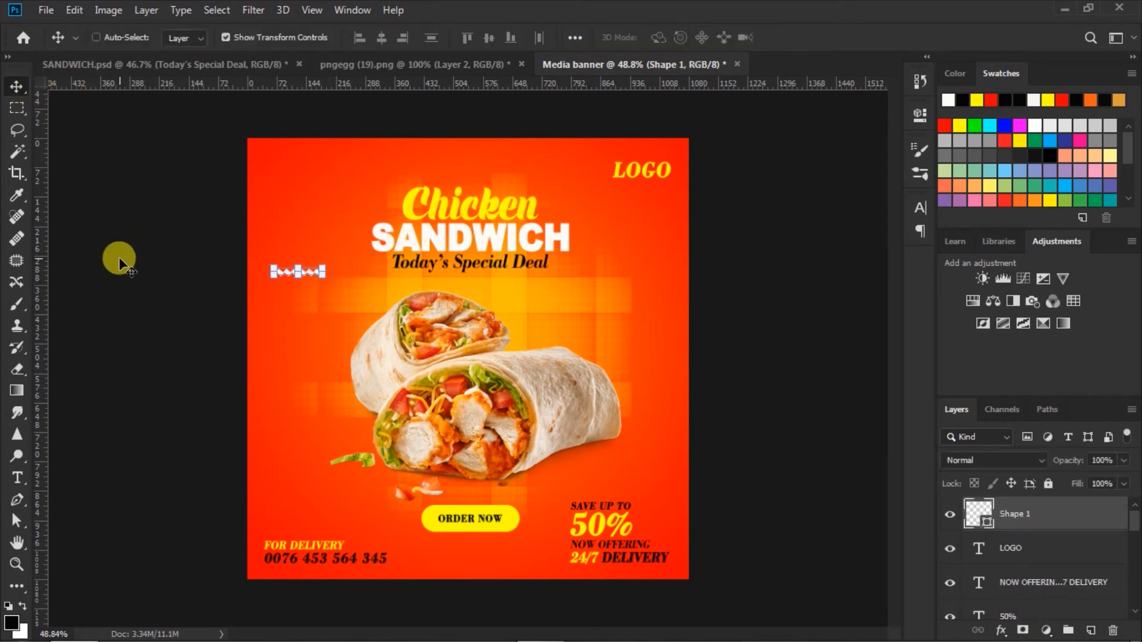
key(ctrl+j)
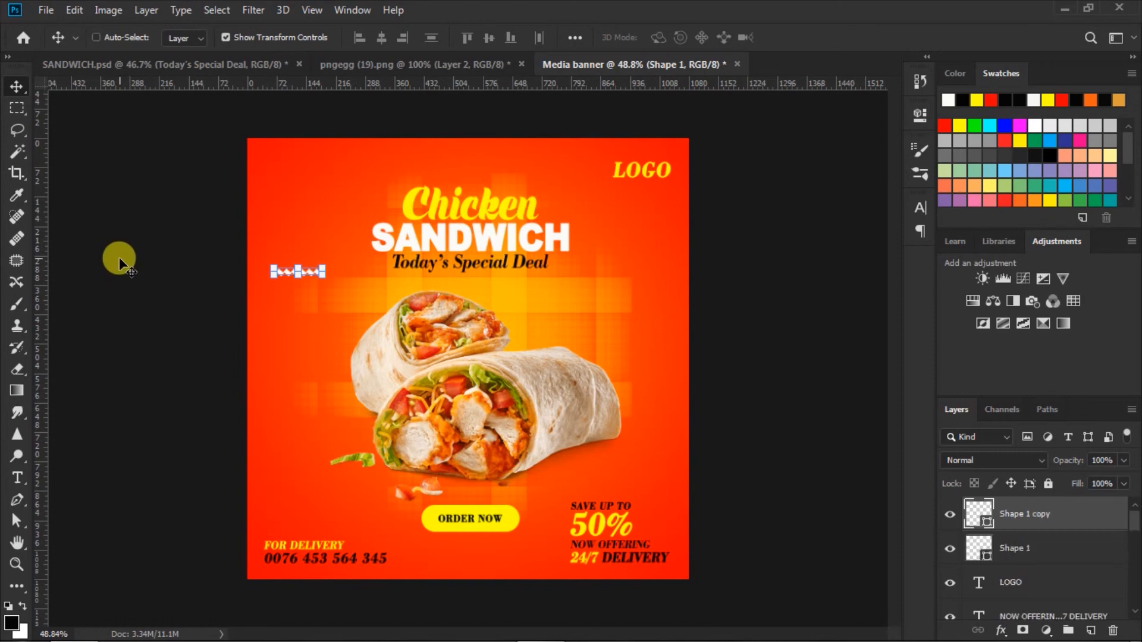
key(ctrl+Down)
key(ctrl+Down)
key(ctrl+Down)
key(ctrl+Down)
key(ctrl+Down)
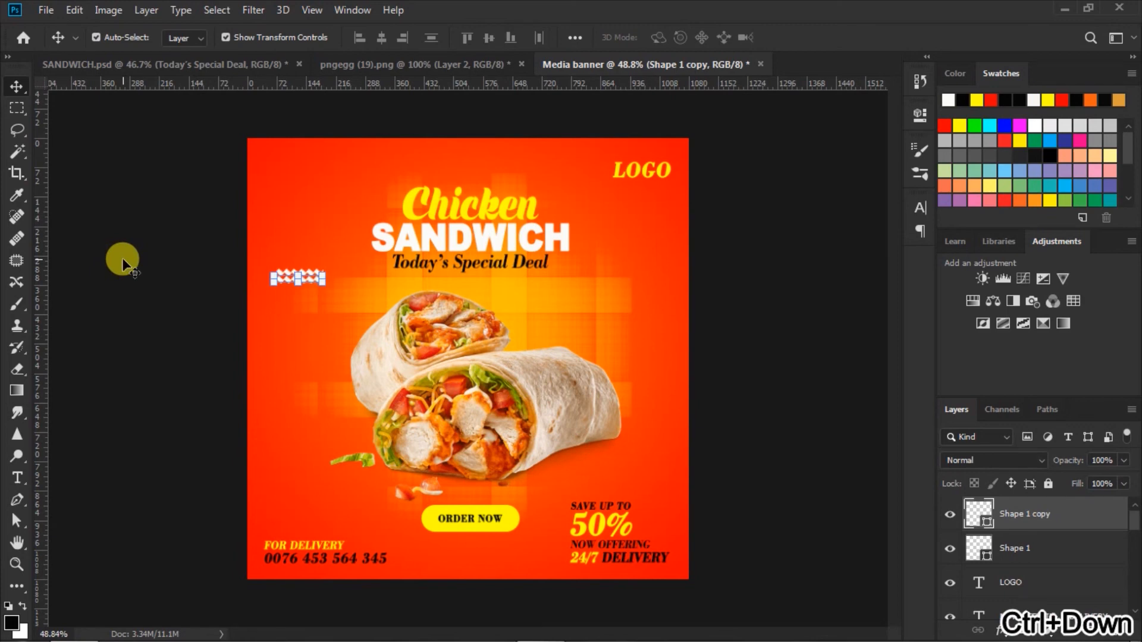
key(ctrl+j)
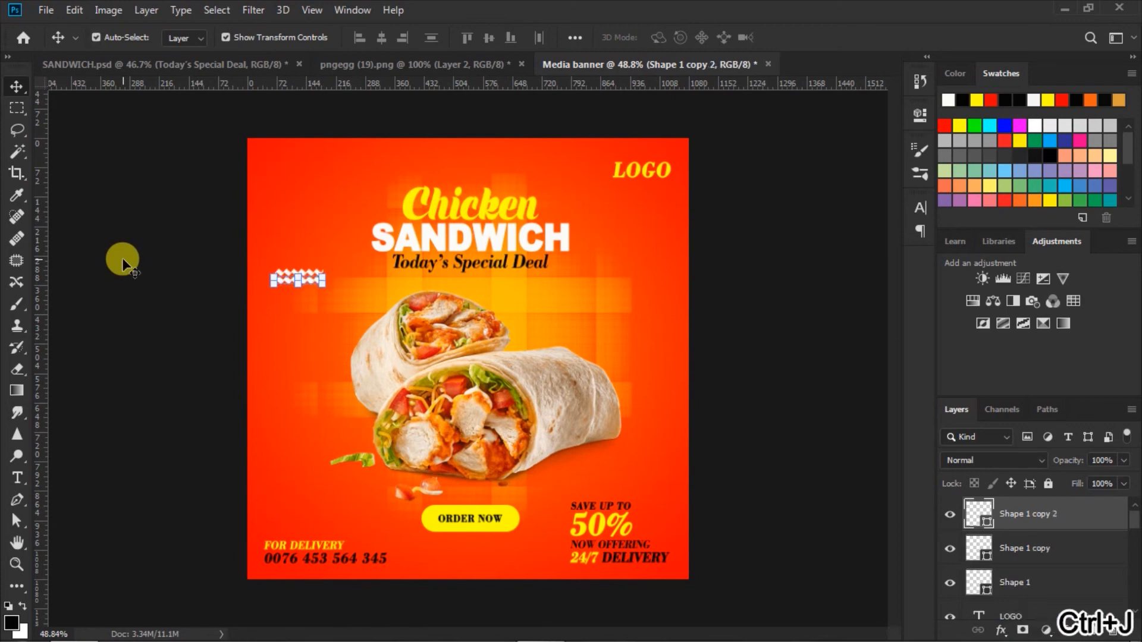
key(shift+Down)
key(shift+Down)
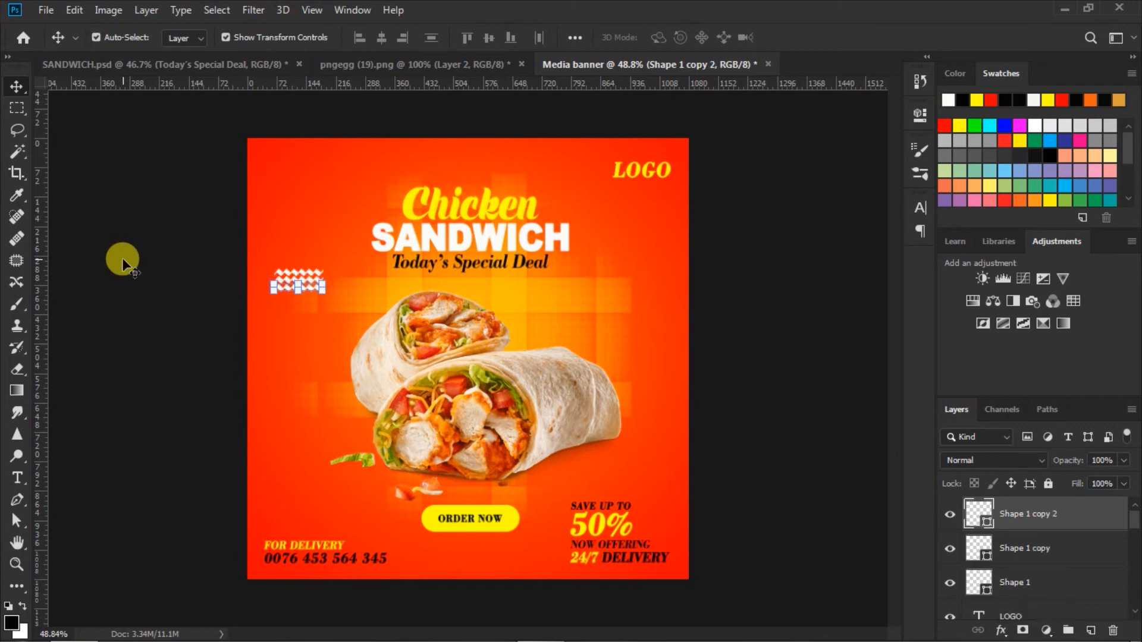
key(Down)
key(Down)
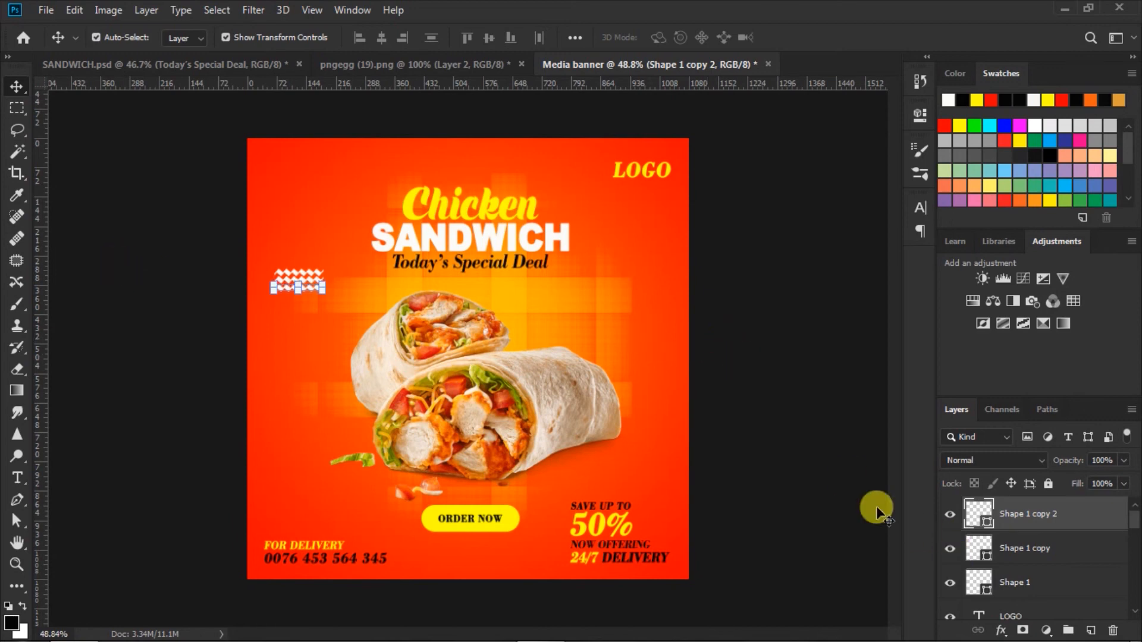
Rotate the three stacked zigzag layers together by about 40 degrees
click(787, 461)
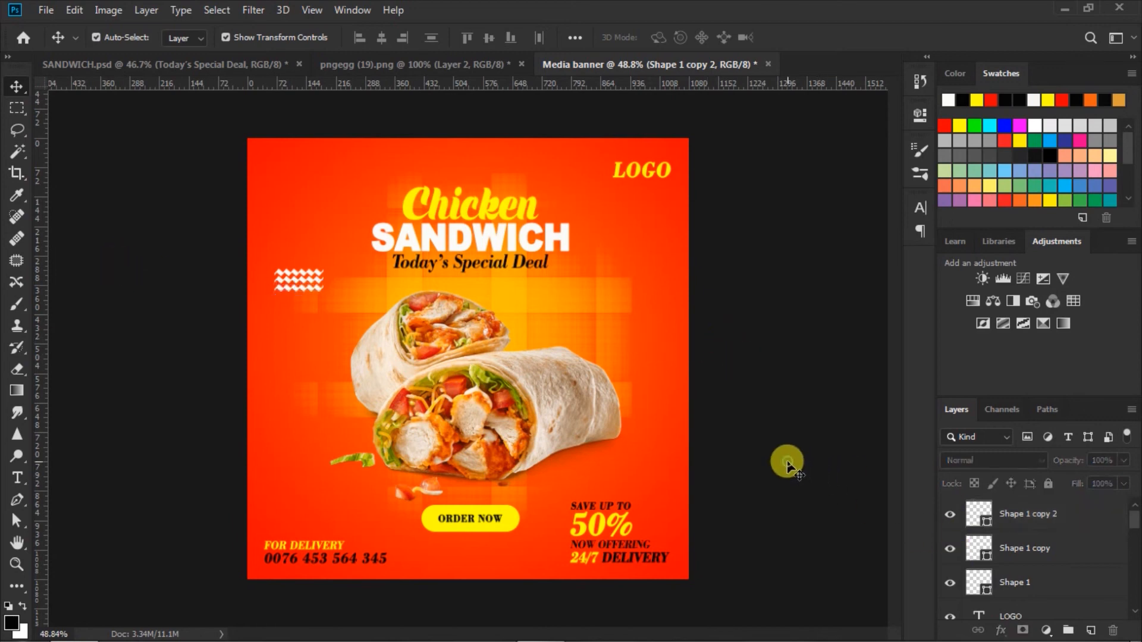
click(969, 581)
shift+click(969, 510)
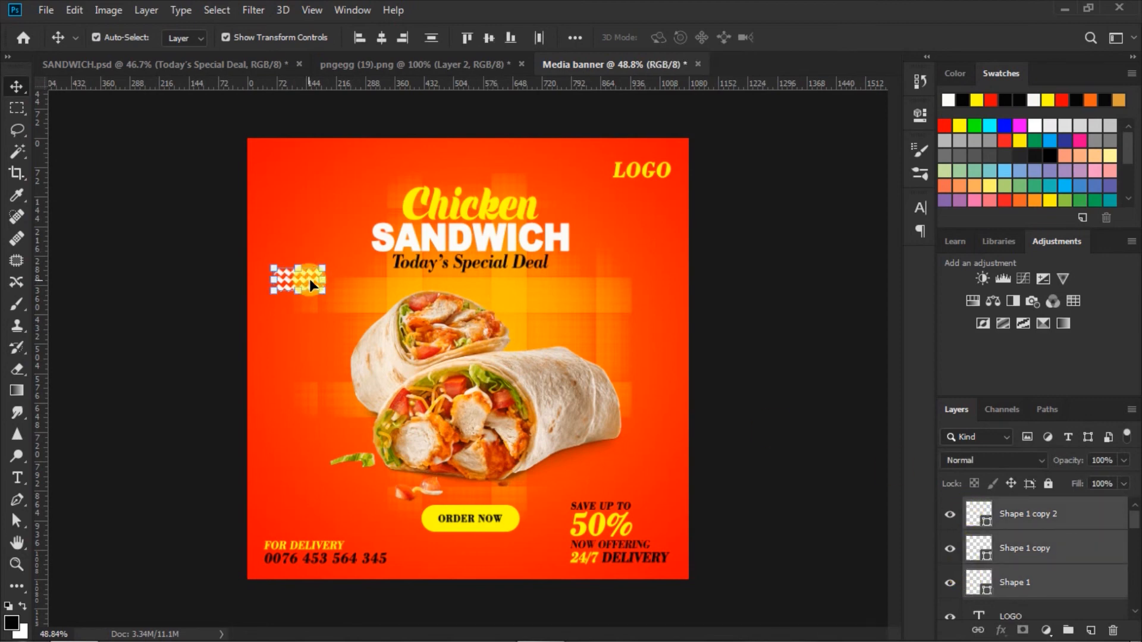
key(ctrl+t)
drag(327, 320, 311, 253)
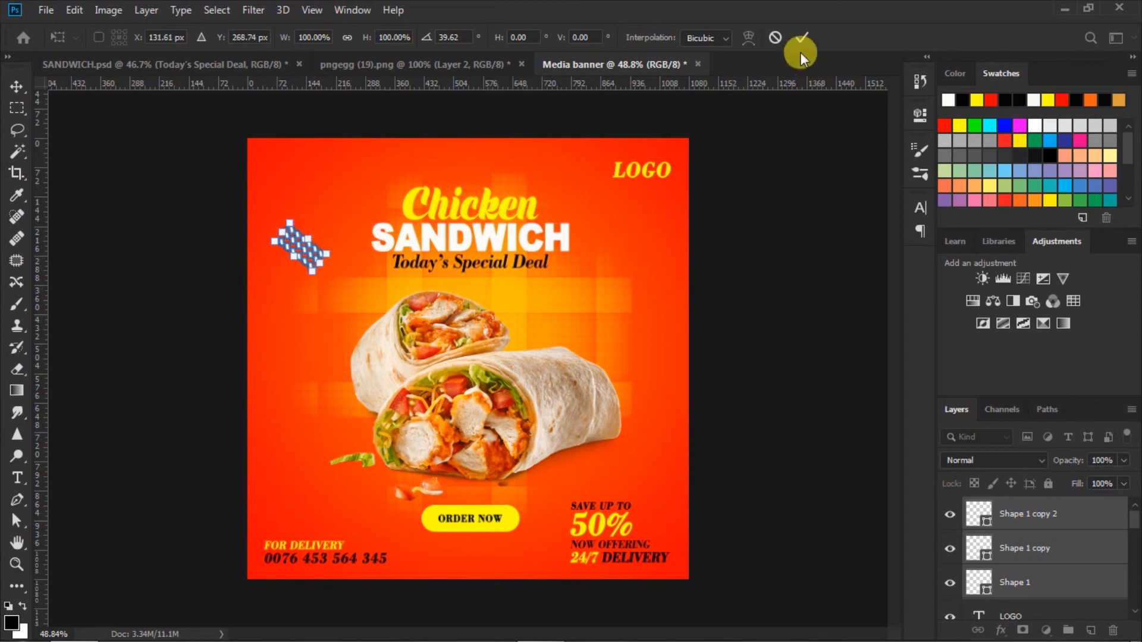
click(800, 36)
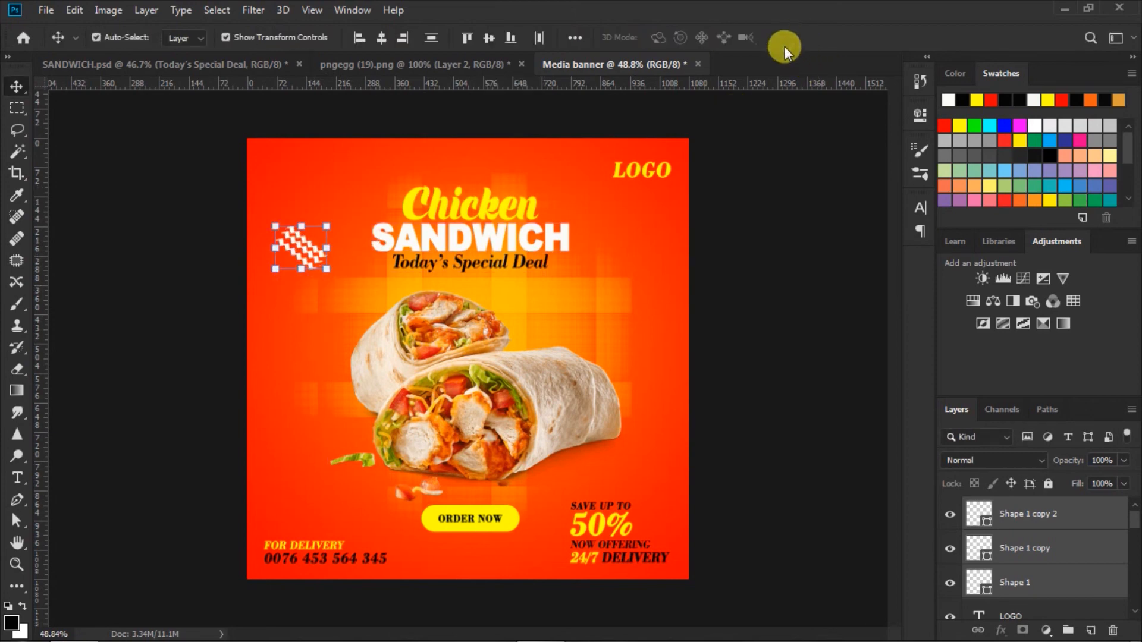
click(206, 267)
Place tilted zigzag copies right of the sandwich and at the lower left
click(308, 257)
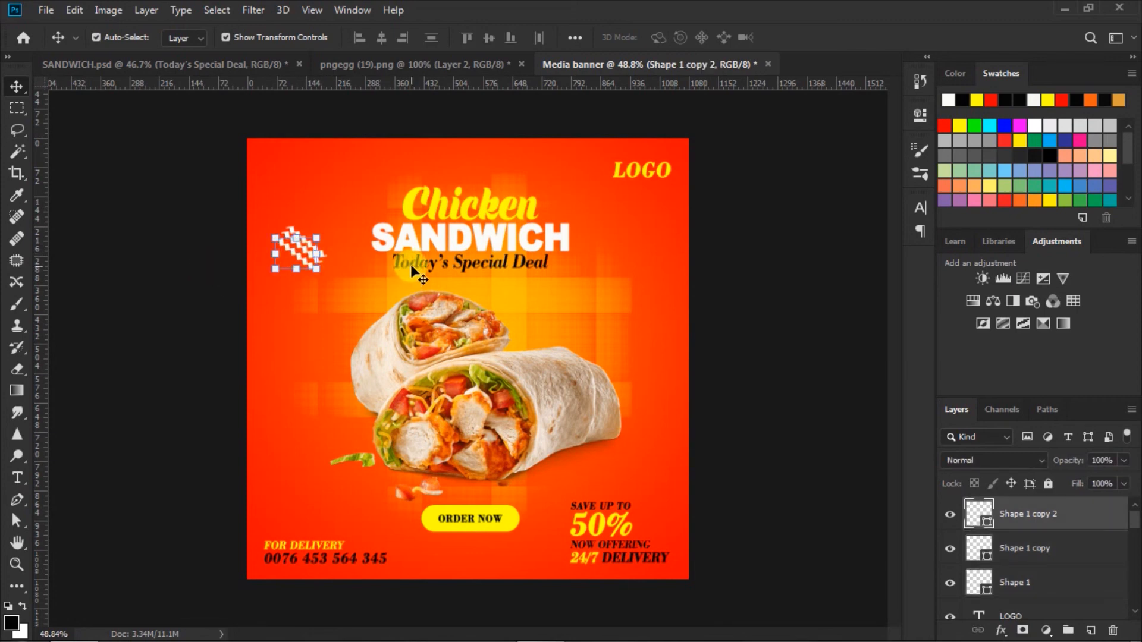
click(733, 315)
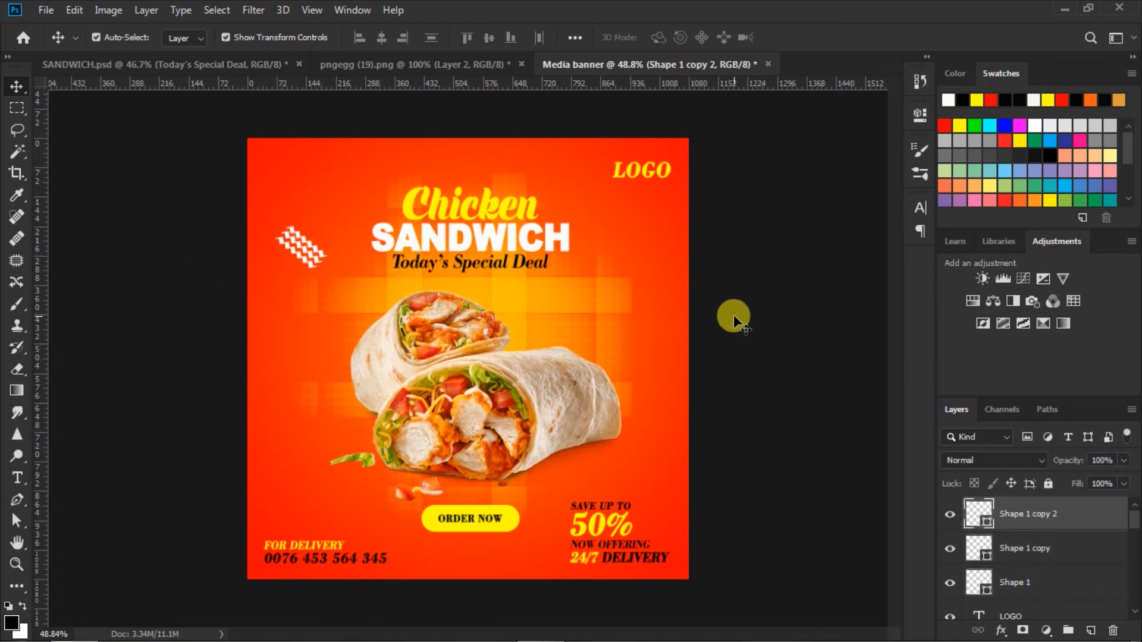
click(957, 578)
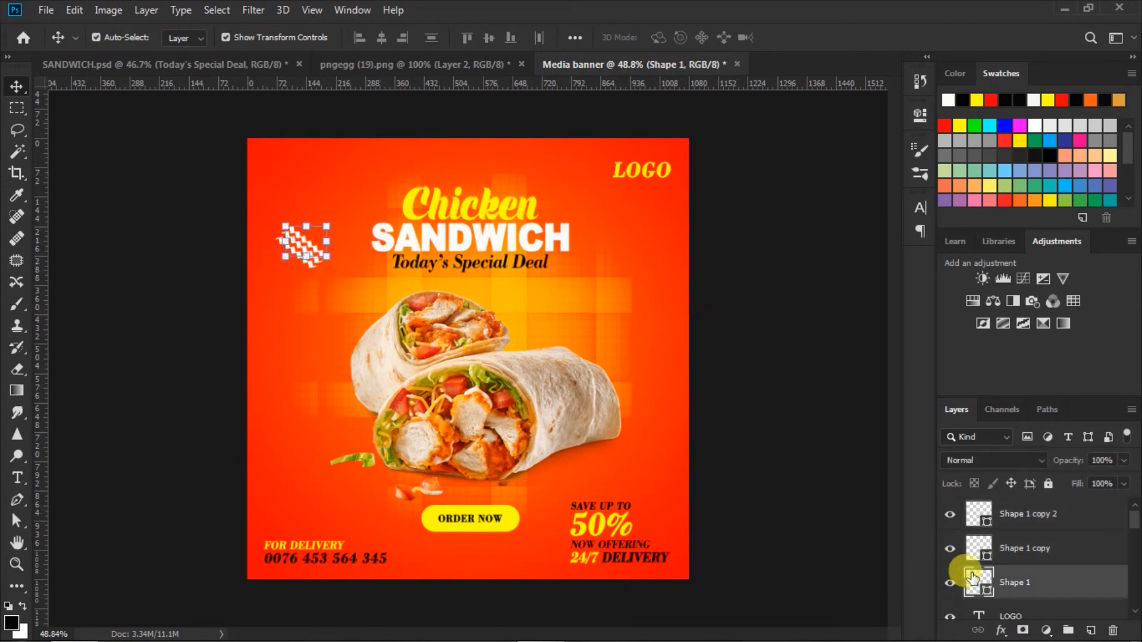
shift+click(971, 510)
drag(315, 257, 645, 338)
drag(592, 292, 660, 300)
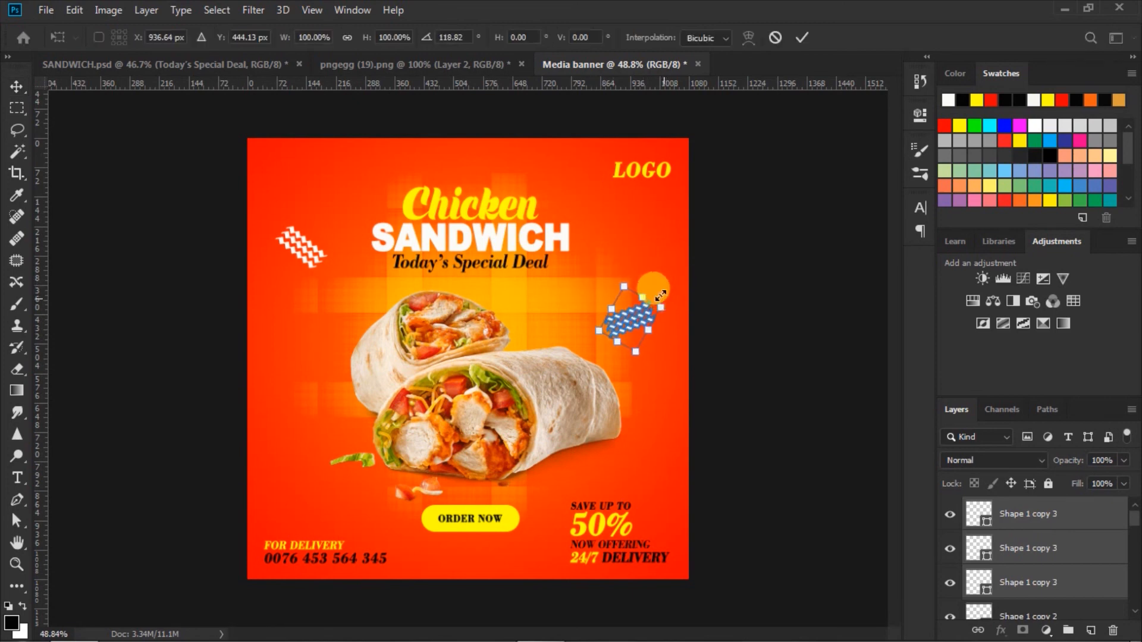
click(802, 38)
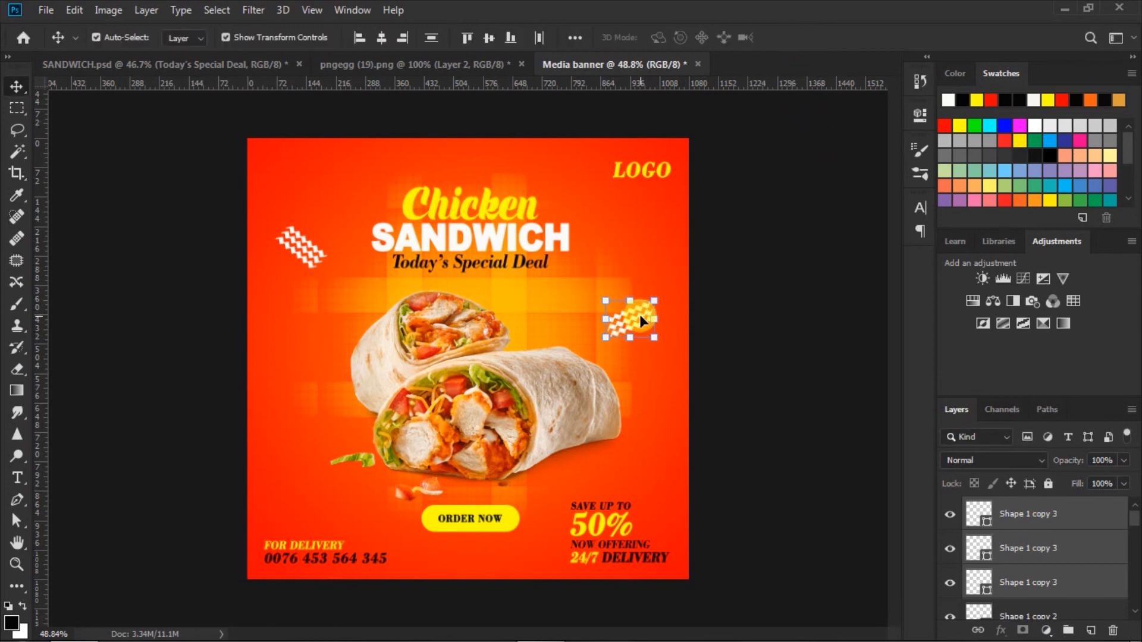
drag(641, 315, 303, 486)
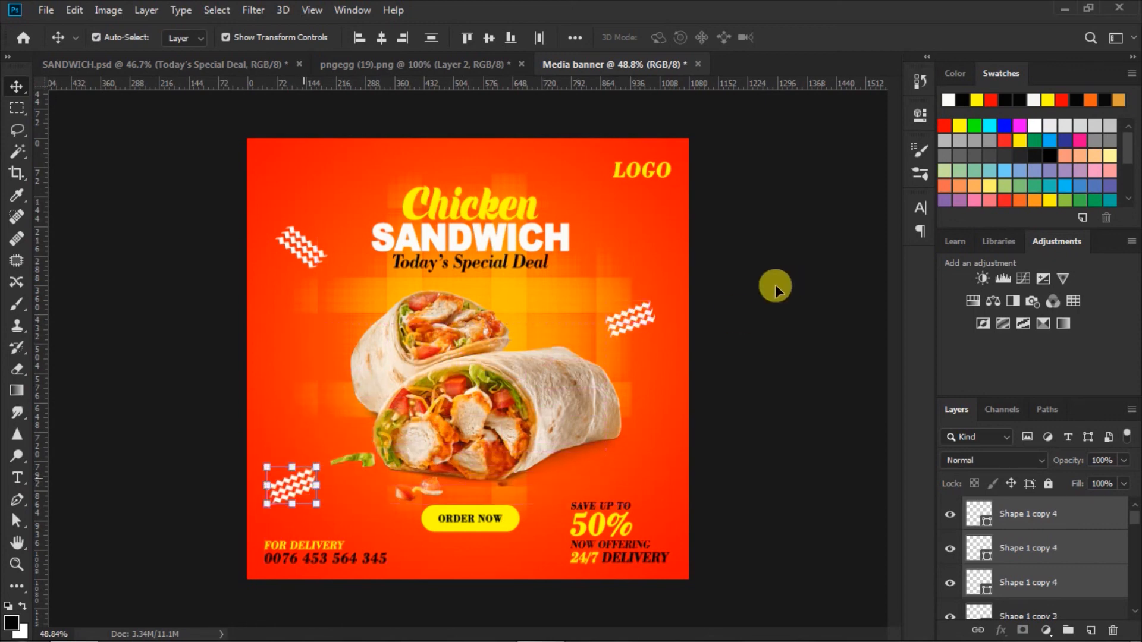
click(755, 310)
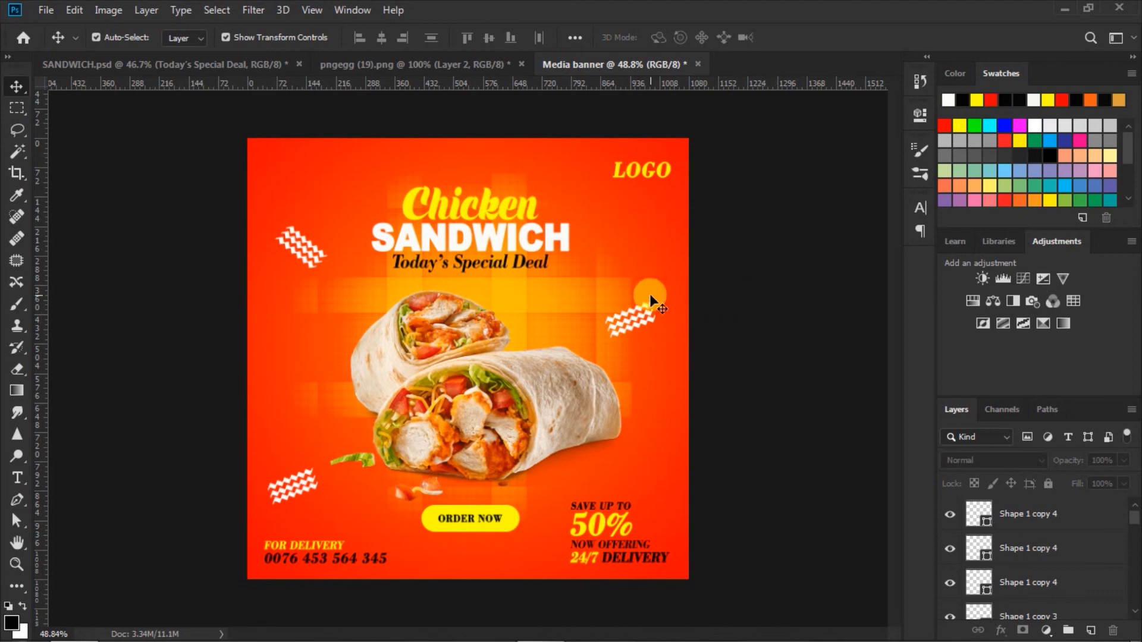
Move the Chicken, SANDWICH and Today's Special Deal headline and the sandwich photo upward
click(497, 207)
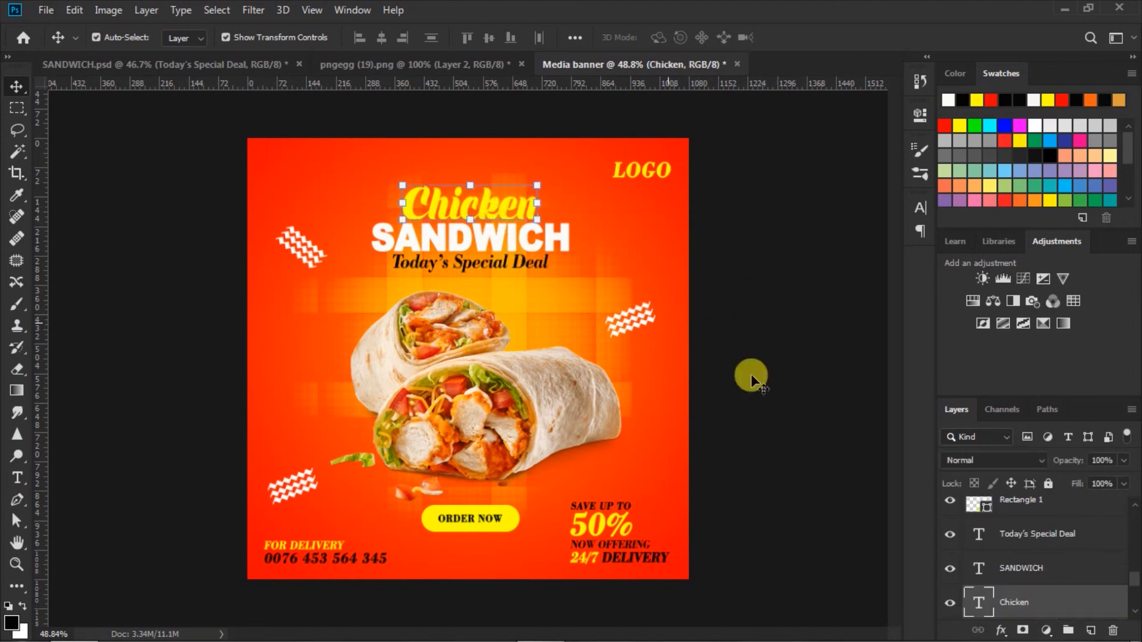
shift+click(1027, 534)
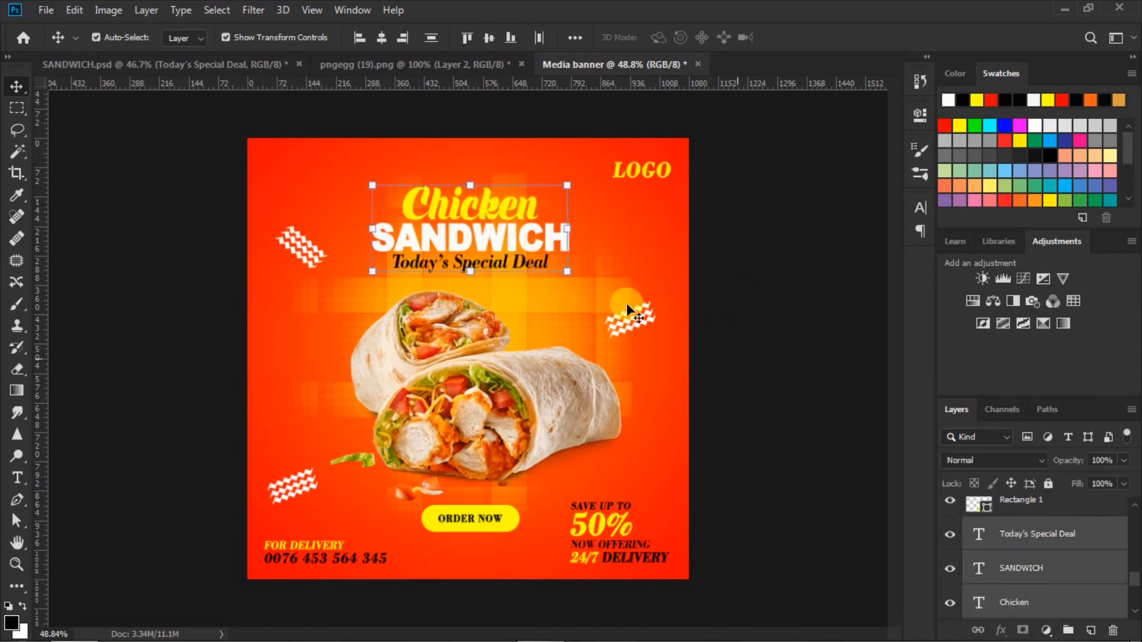
drag(498, 237, 499, 235)
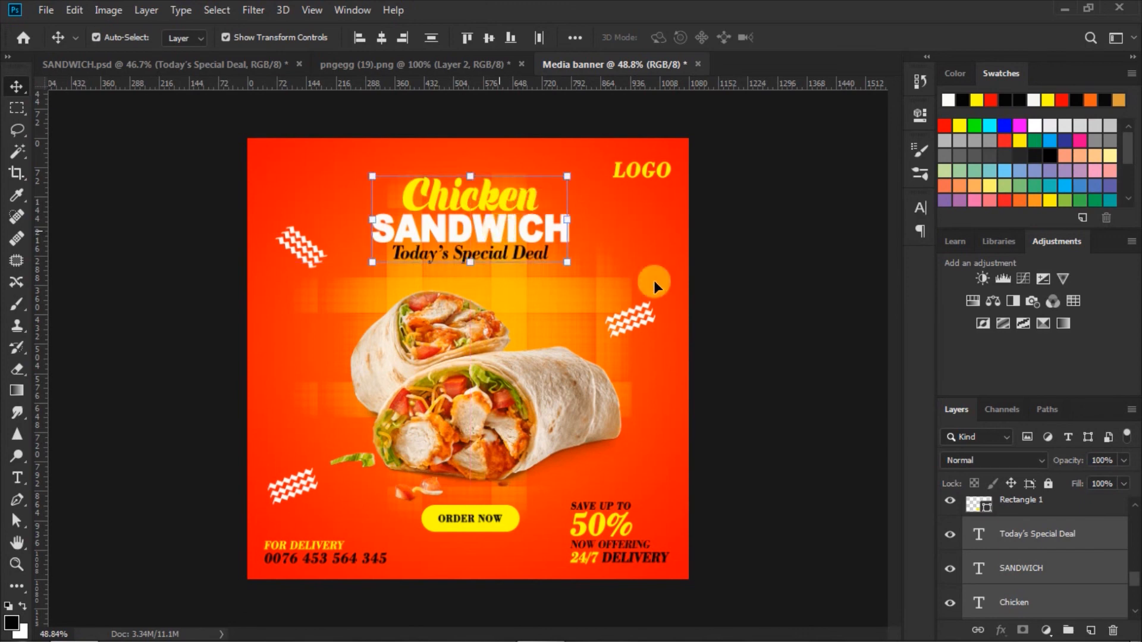
drag(543, 399, 548, 383)
click(490, 525)
Raise the ORDER NOW button, then nudge the sandwich photo slightly down and right
click(490, 526)
shift+click(967, 538)
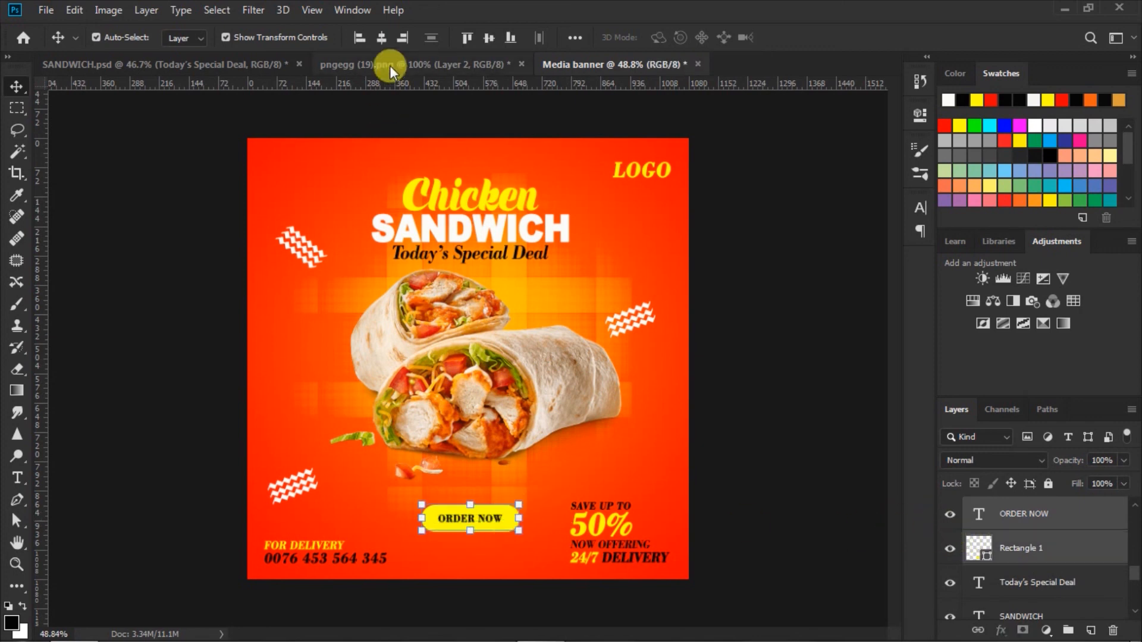
drag(506, 520, 507, 501)
click(538, 407)
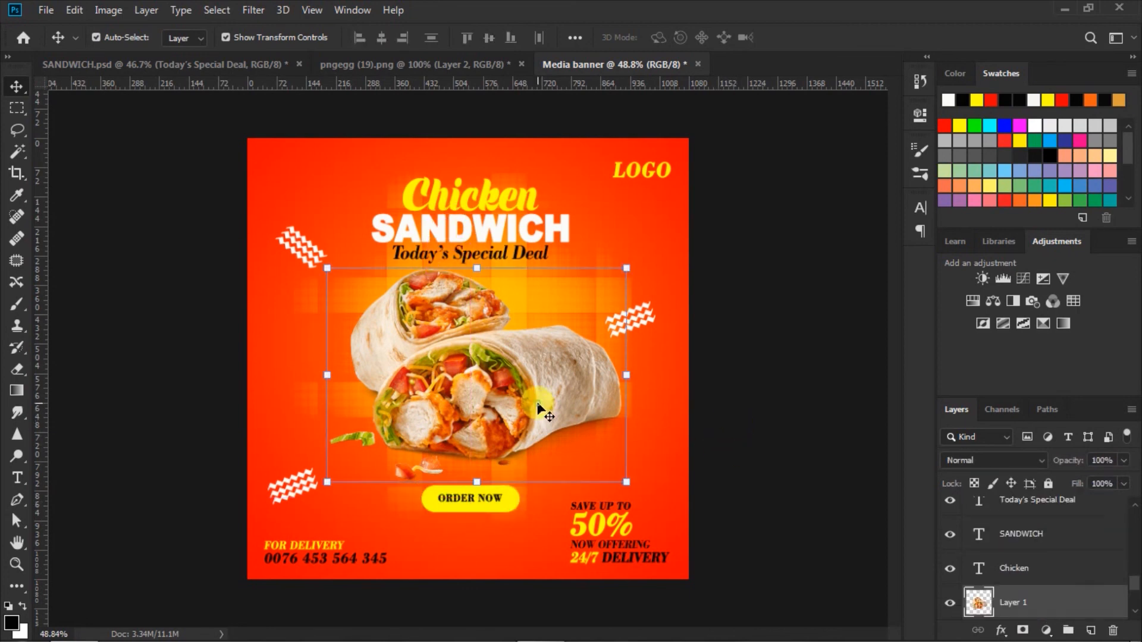
key(Down)
key(Down)
key(Down)
key(Down)
key(Down)
key(Down)
key(Down)
key(Down)
key(Down)
key(Down)
key(Down)
key(Down)
key(Down)
key(Down)
key(Down)
key(Down)
key(Down)
key(Down)
key(Down)
key(Down)
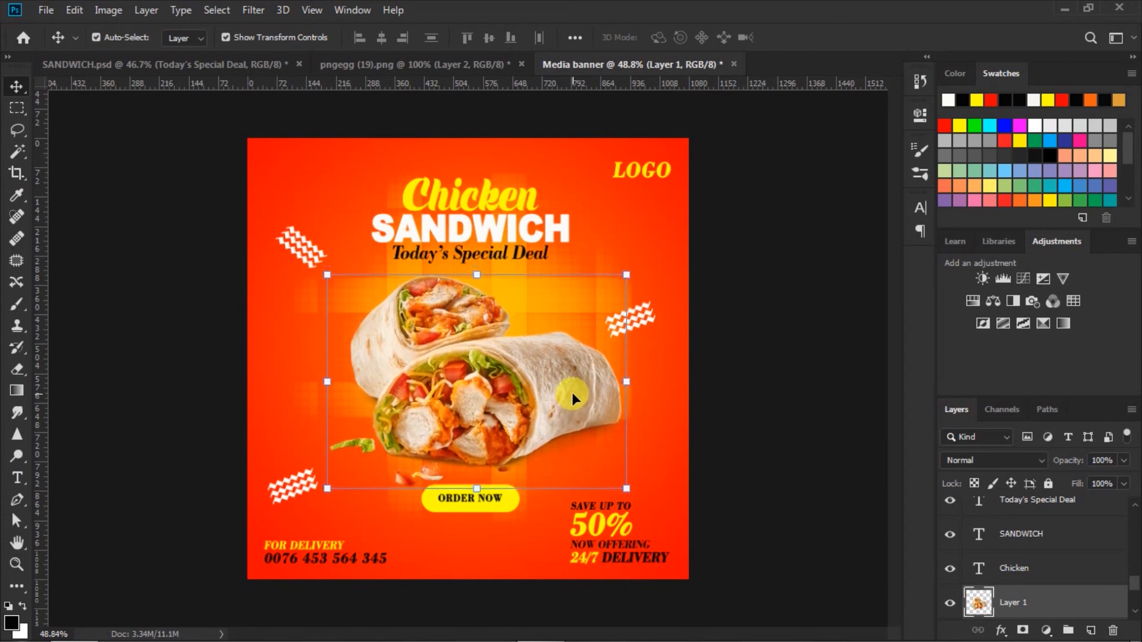
drag(530, 385, 532, 390)
Select the SAVE UP TO offer text, then nudge the sandwich photo slightly down
click(601, 505)
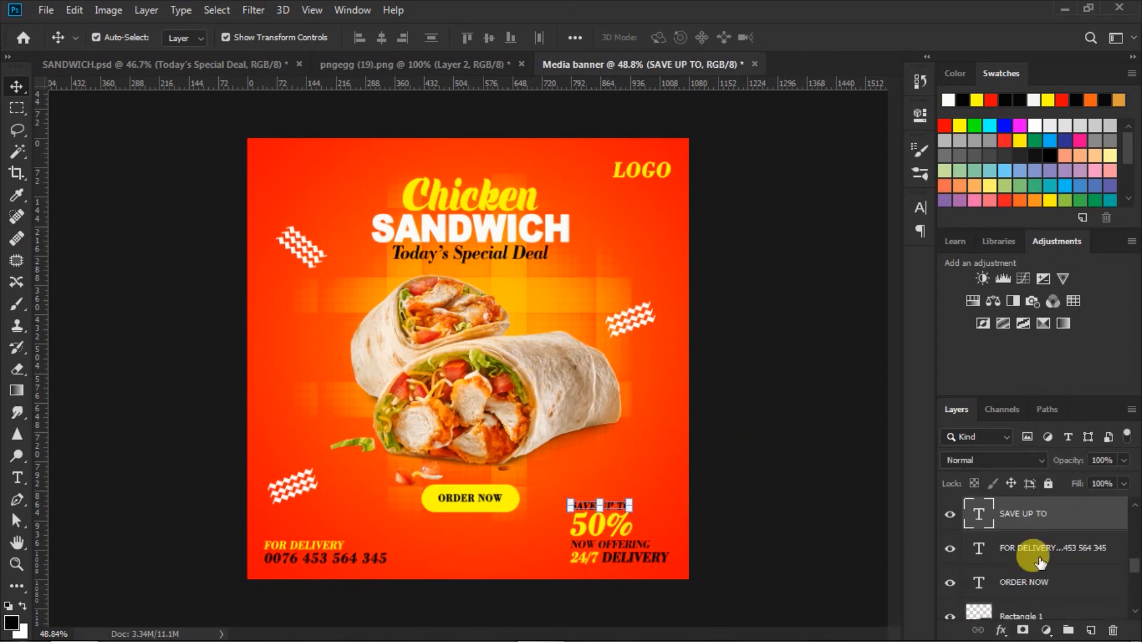
scroll(1035, 552, up, 3)
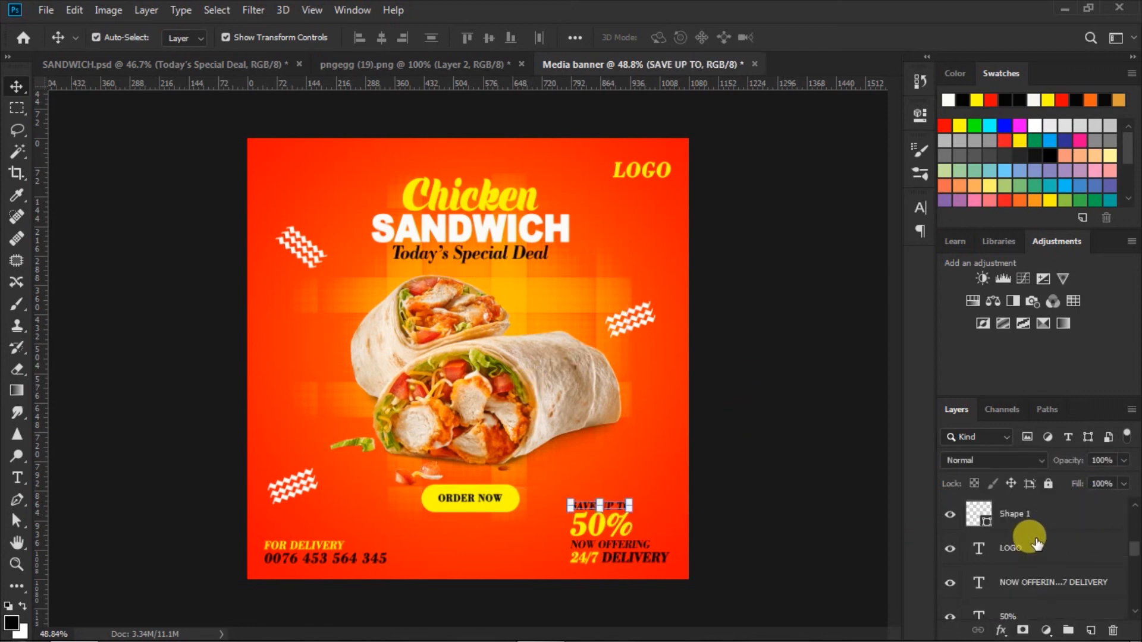
shift+click(1030, 583)
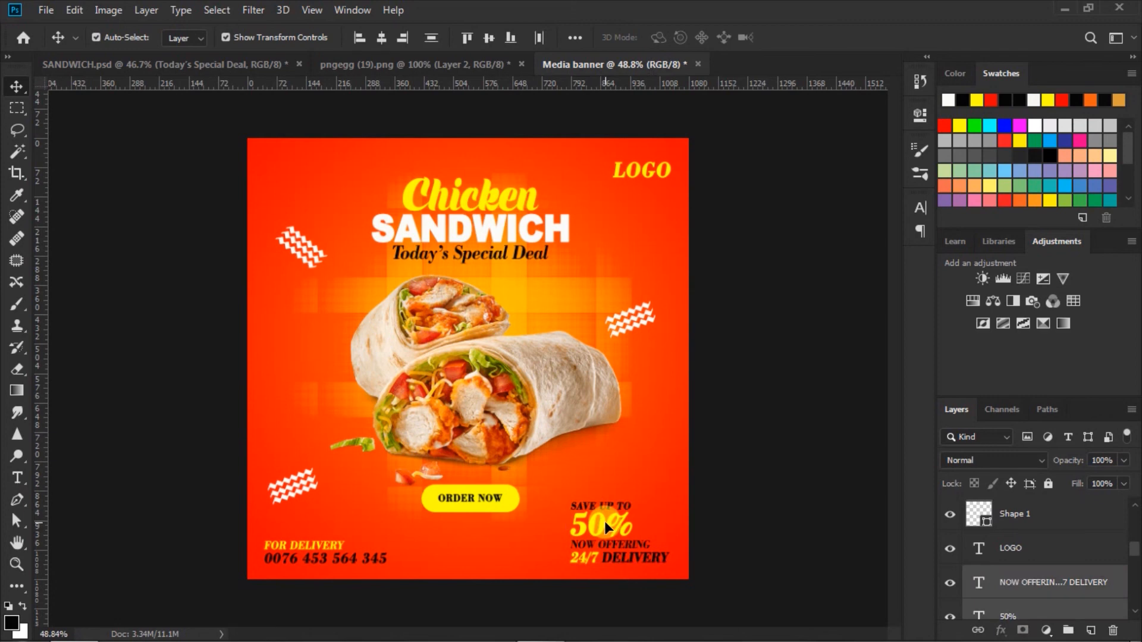
drag(604, 523, 604, 522)
click(765, 497)
click(522, 391)
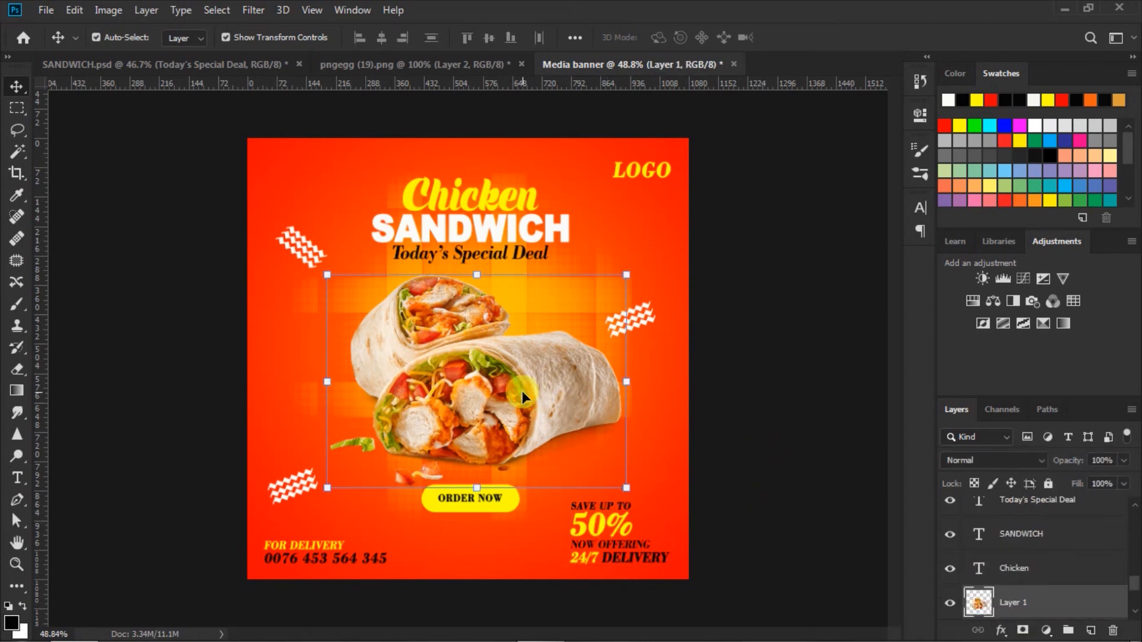
drag(523, 392, 522, 394)
click(746, 403)
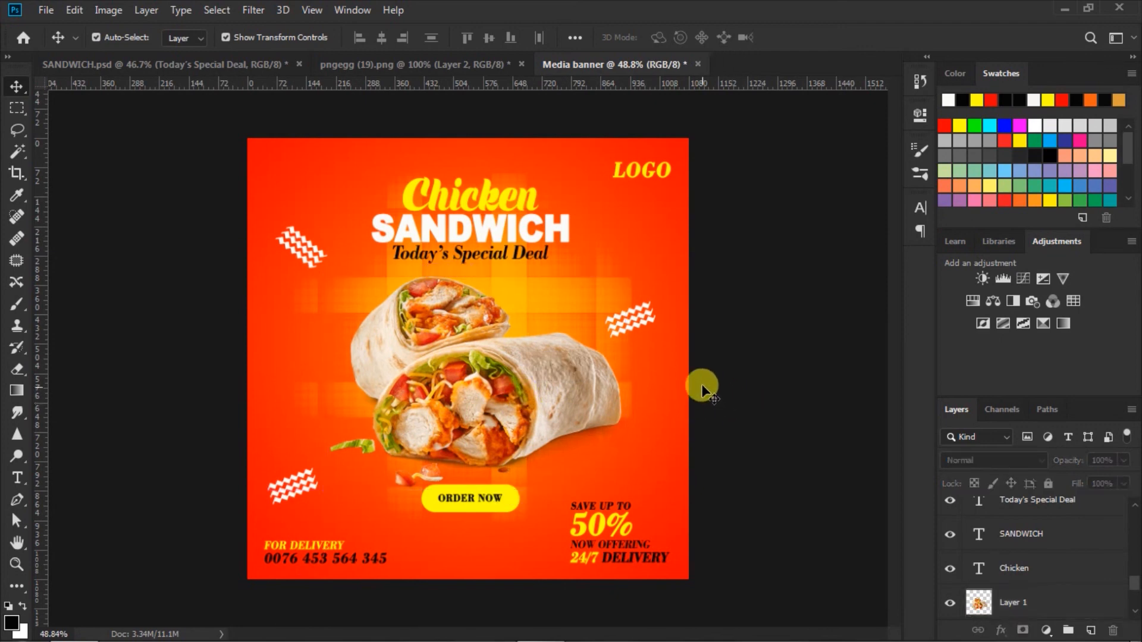
Move the three right-hand zigzag layers up level with the top of the wrap
click(632, 310)
scroll(1027, 517, up, 2)
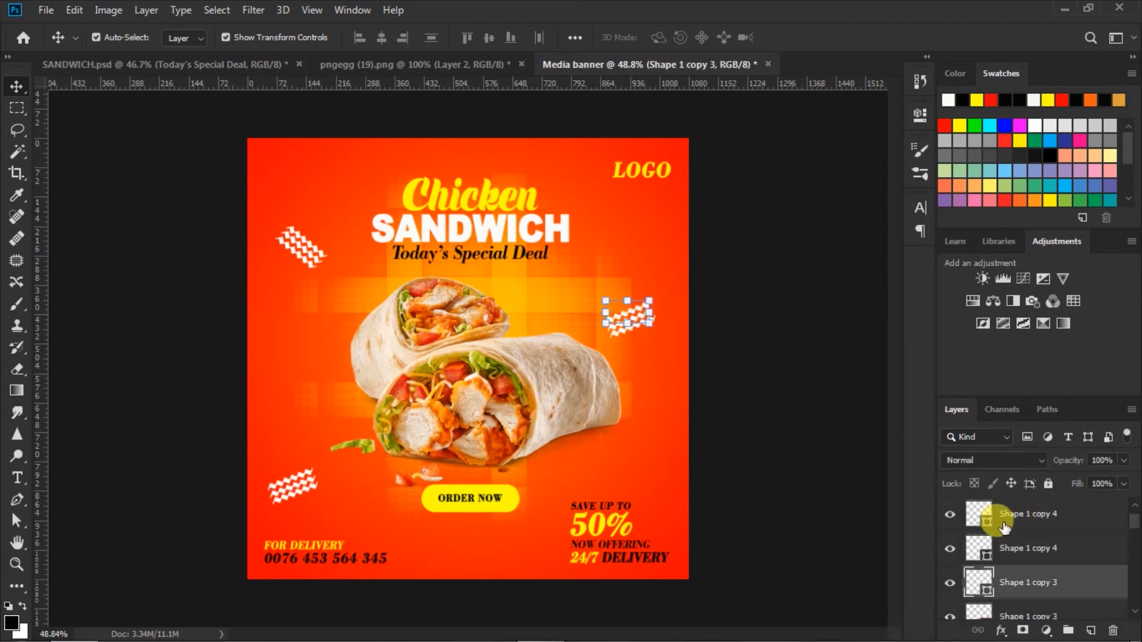
shift+click(980, 516)
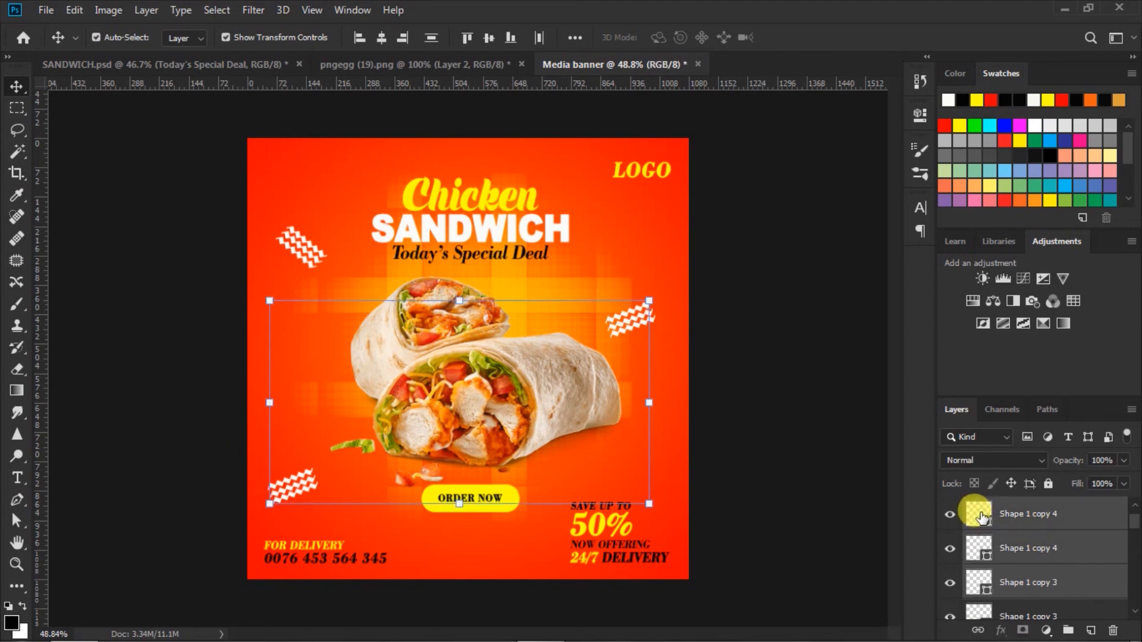
click(984, 575)
scroll(985, 576, down, 2)
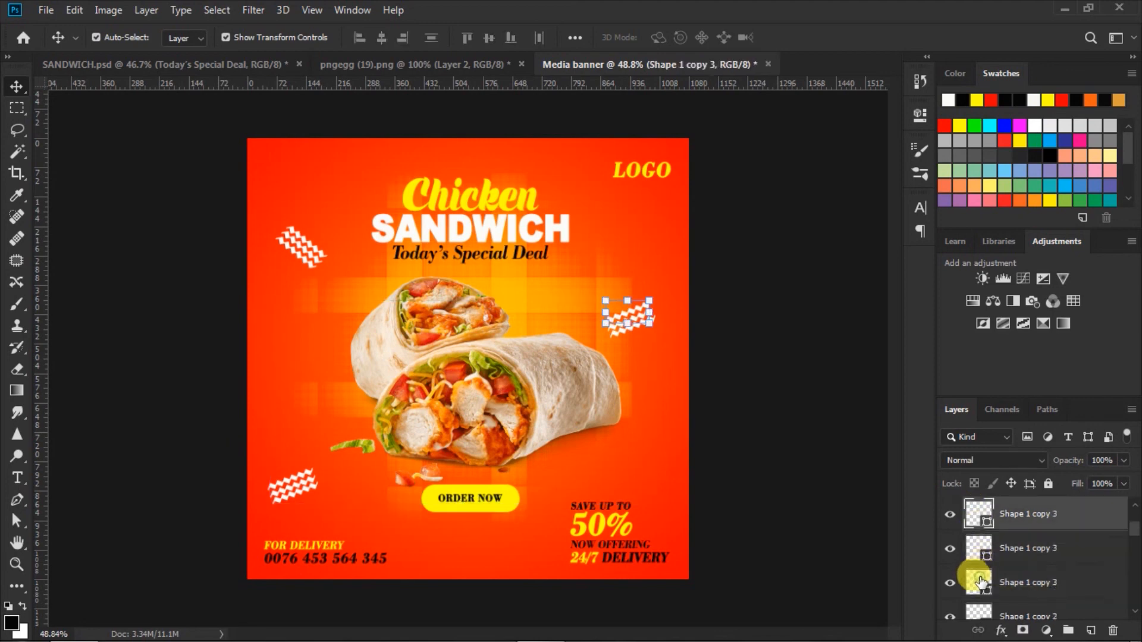
click(980, 582)
shift+click(972, 518)
drag(640, 315, 641, 287)
click(761, 382)
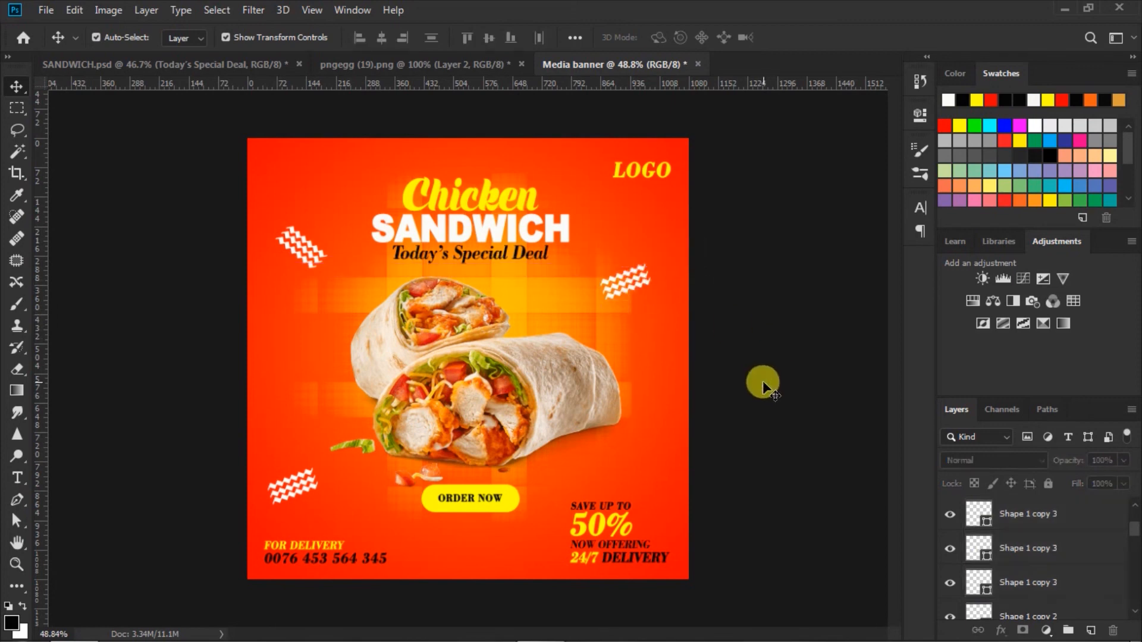